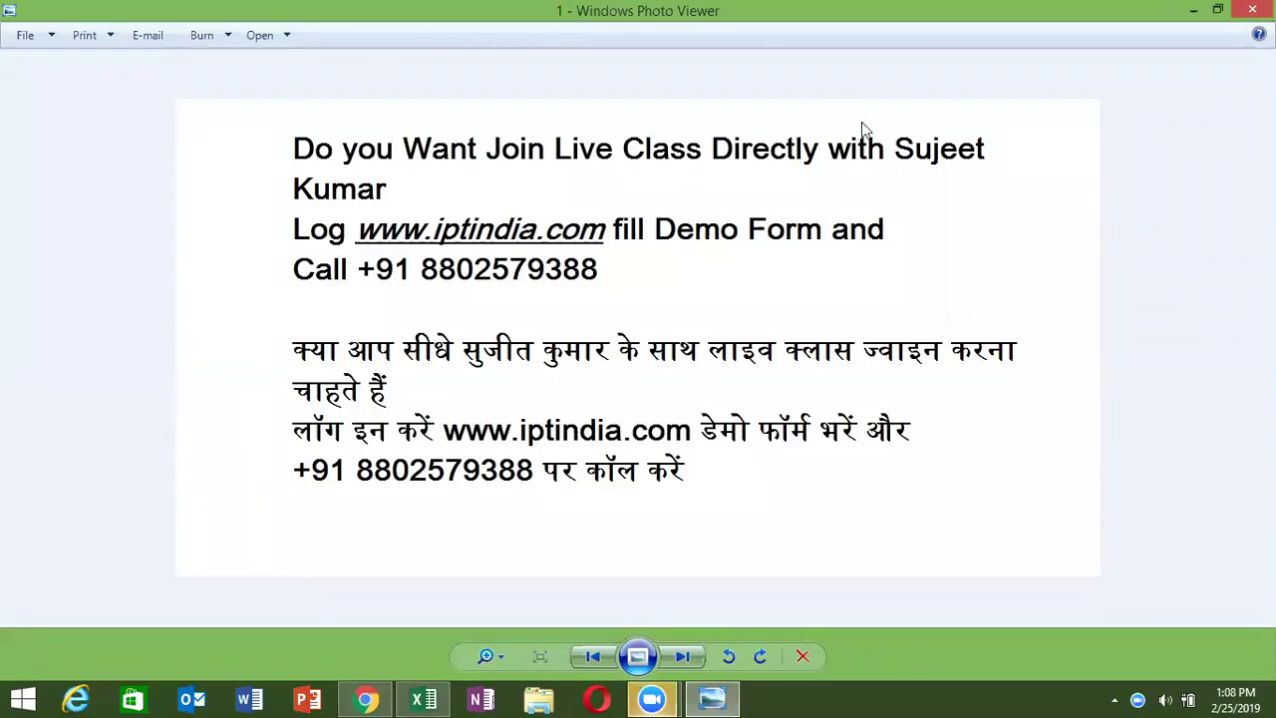
# Step: Page through two more promotional images, then close Windows Photo Viewer
pyautogui.press('Right')
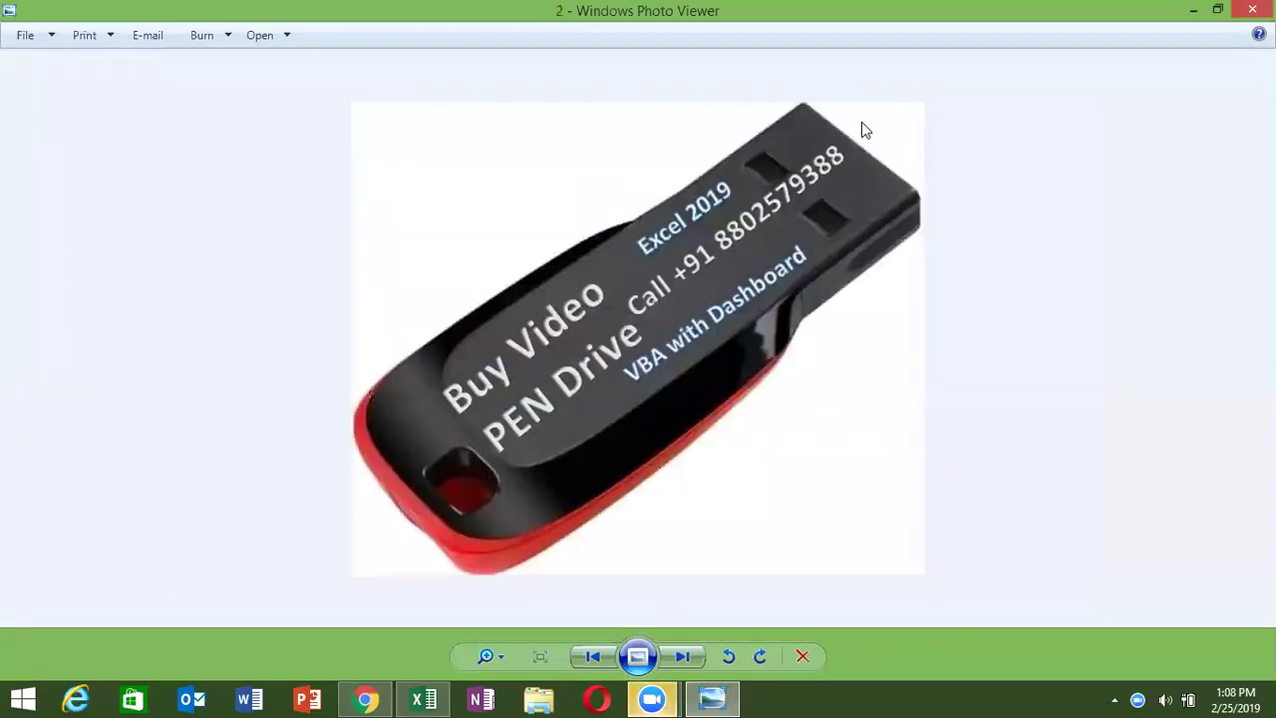
pyautogui.press('Right')
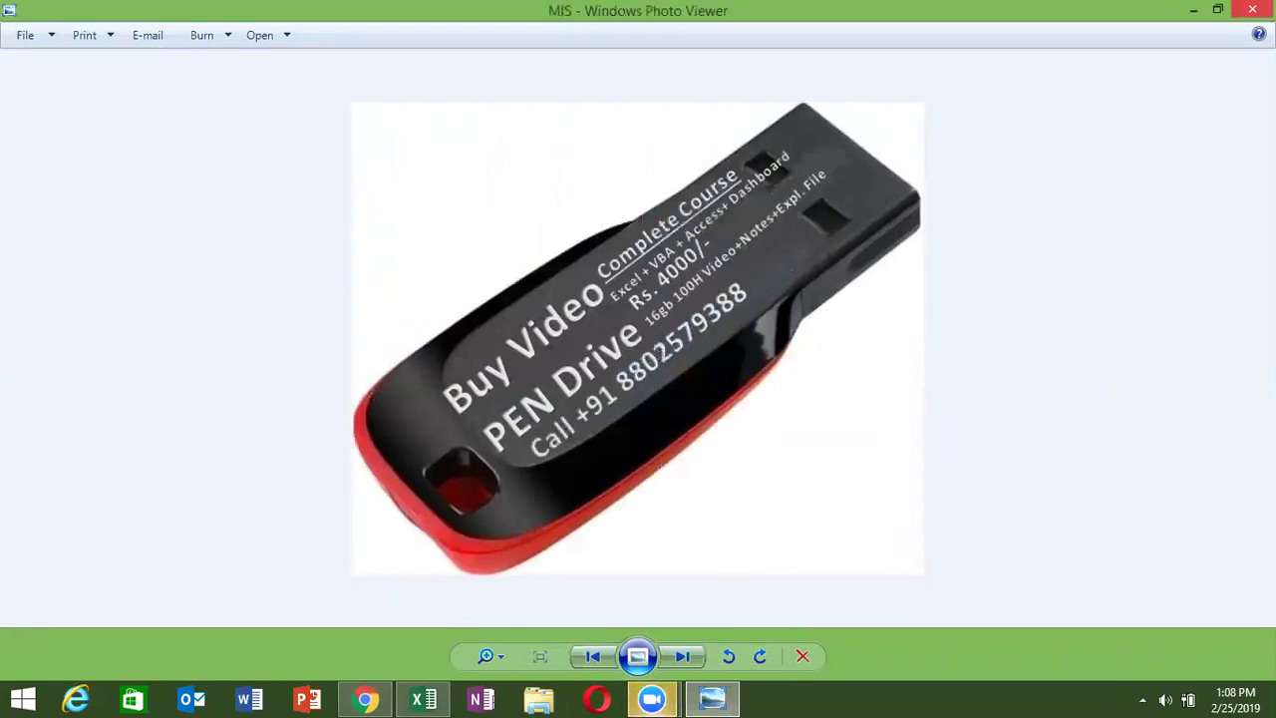
pyautogui.click(1253, 9)
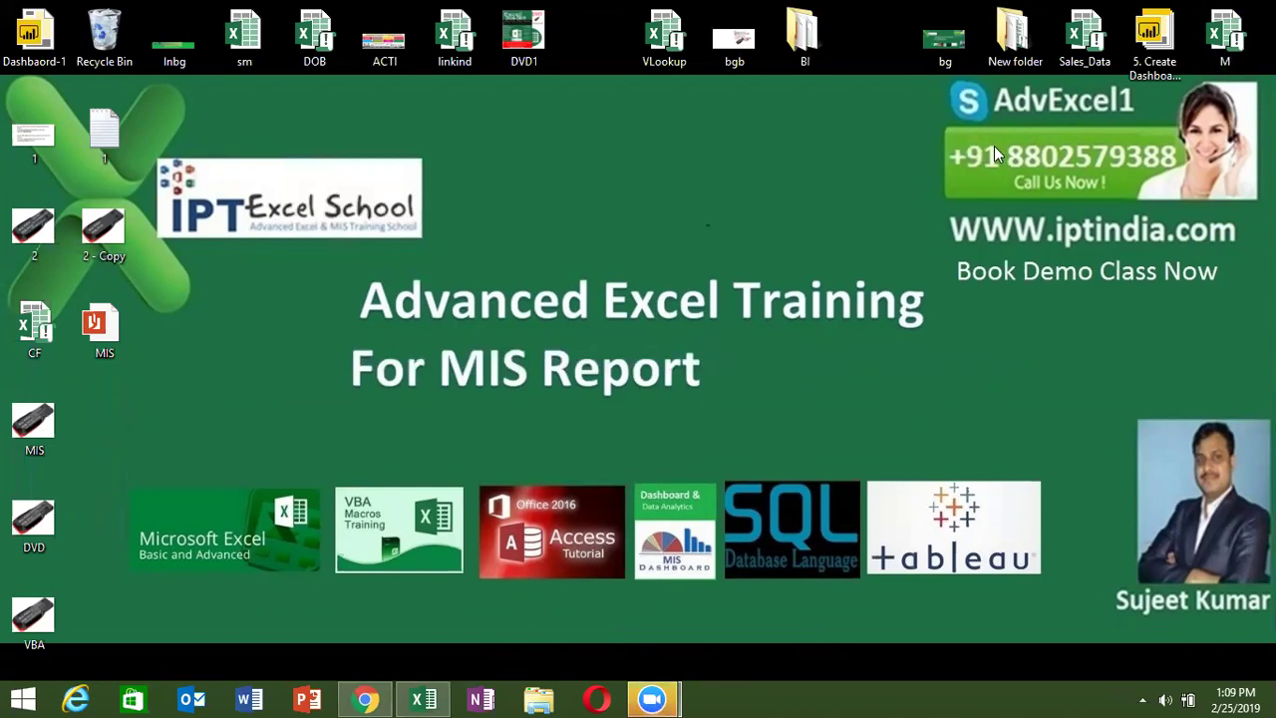
# Step: Refresh the desktop and restore the Excel workbook Book1 from the taskbar
pyautogui.rightClick(546, 238)
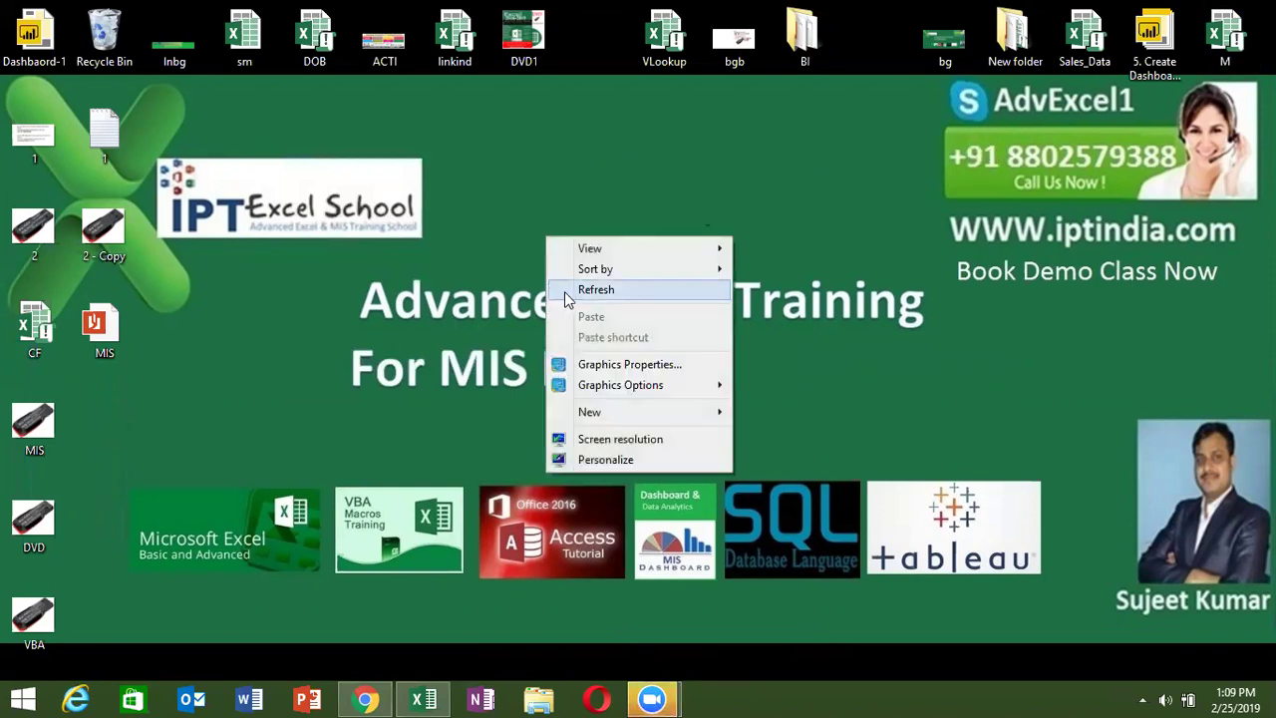
pyautogui.click(564, 291)
pyautogui.rightClick(673, 151)
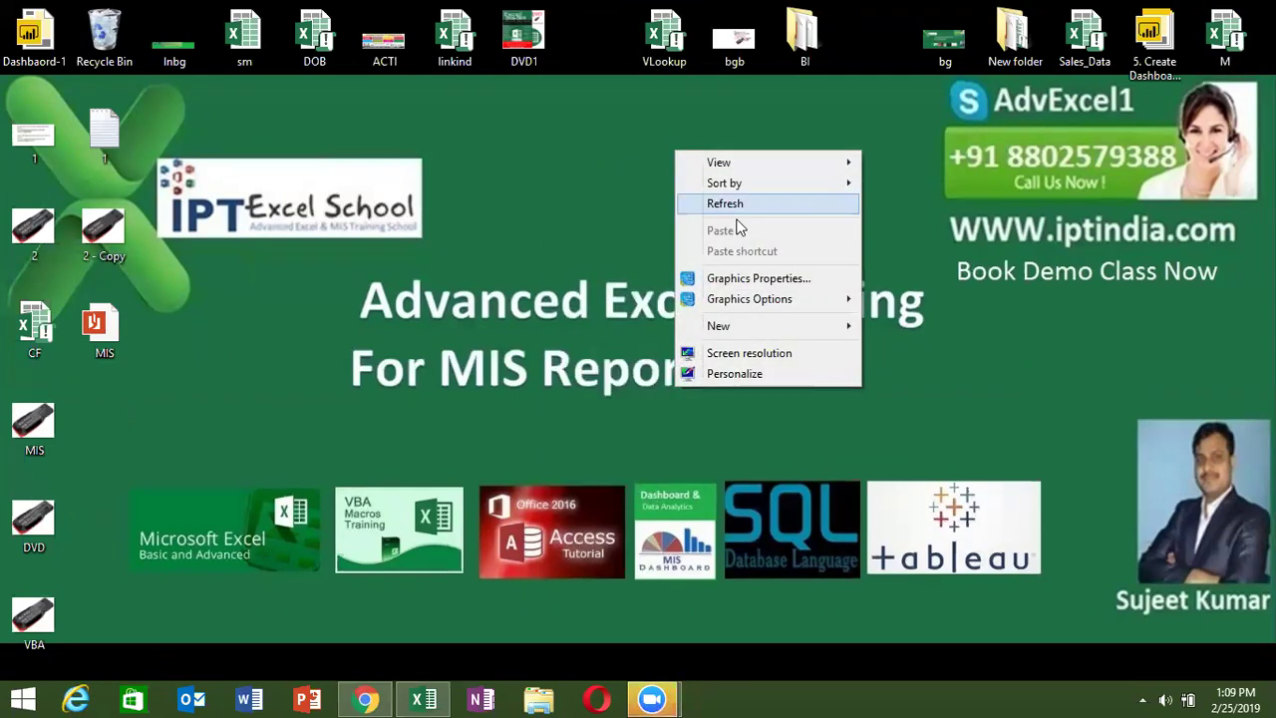
pyautogui.click(730, 206)
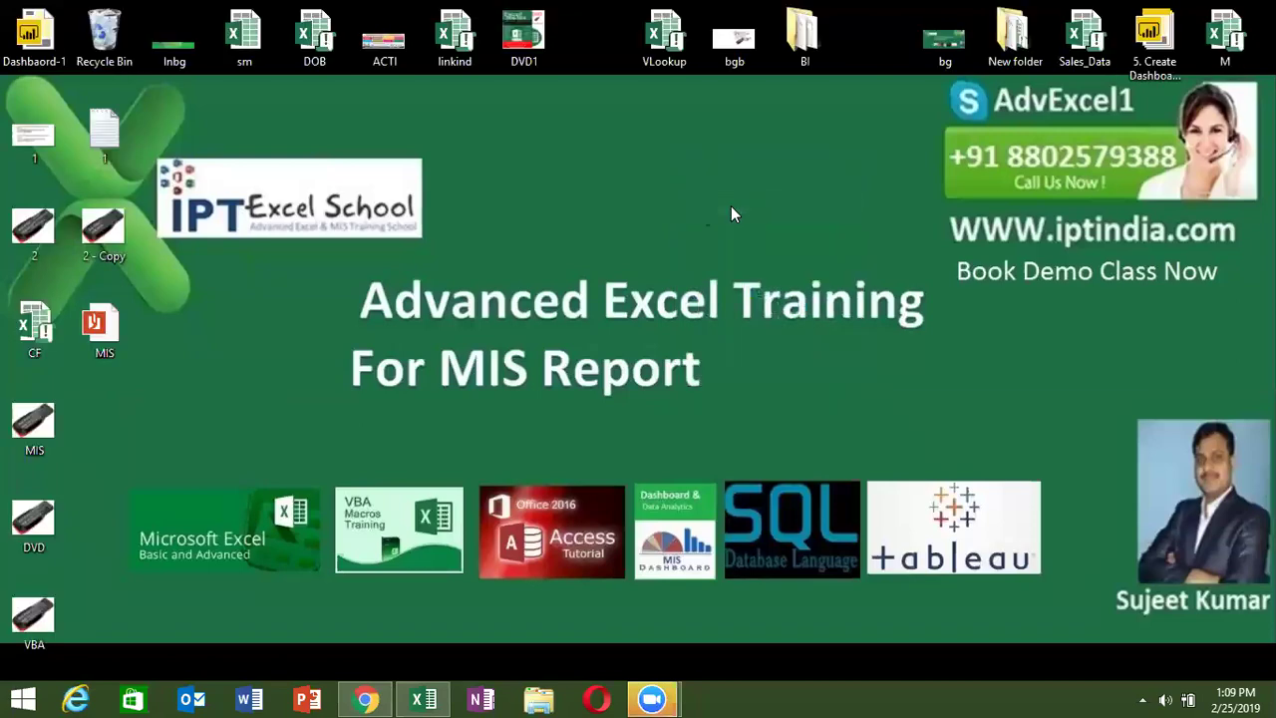
pyautogui.click(423, 698)
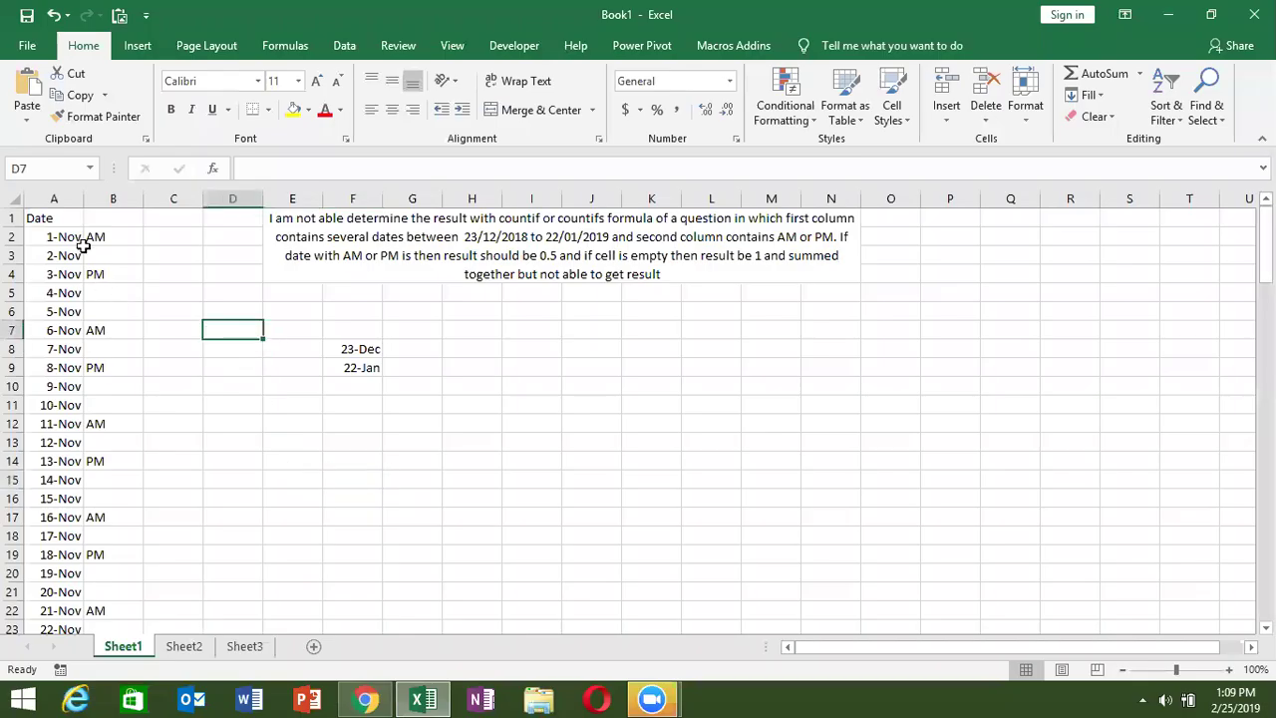
# Step: Review the Date column A and the 23-Dec start date in F8, then switch to YouTube in Chrome
pyautogui.click(43, 200)
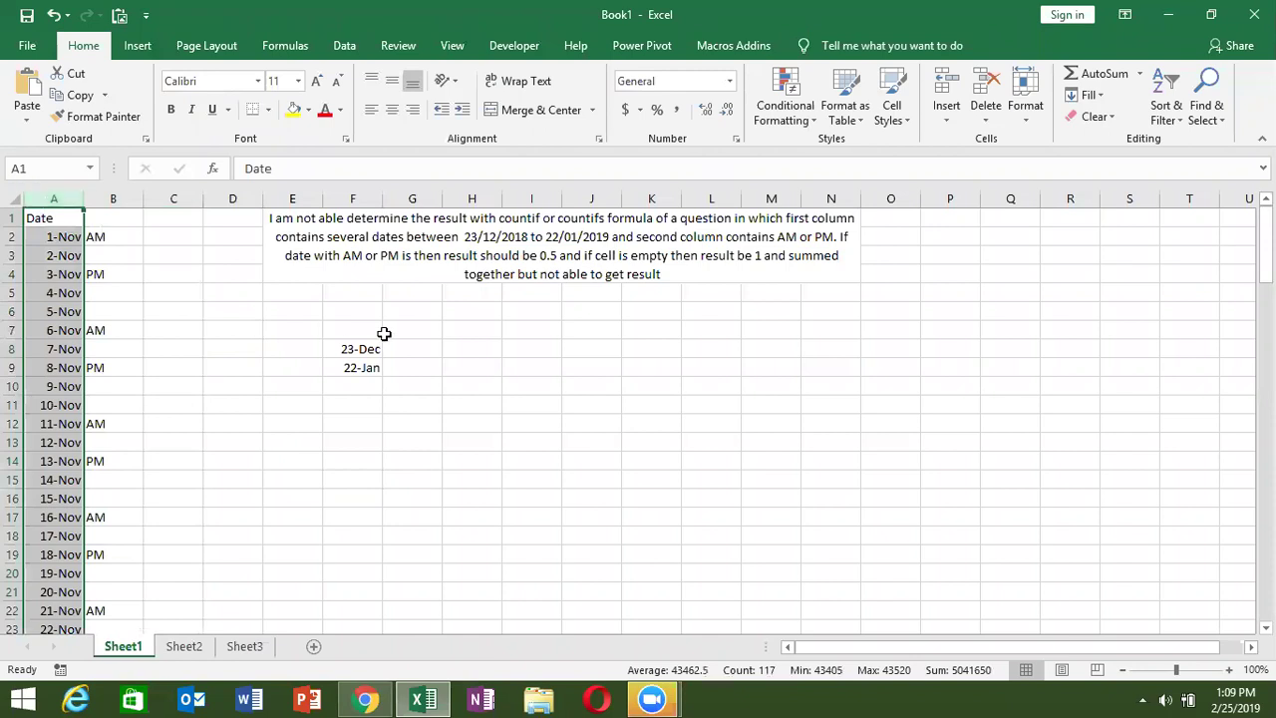
pyautogui.click(349, 346)
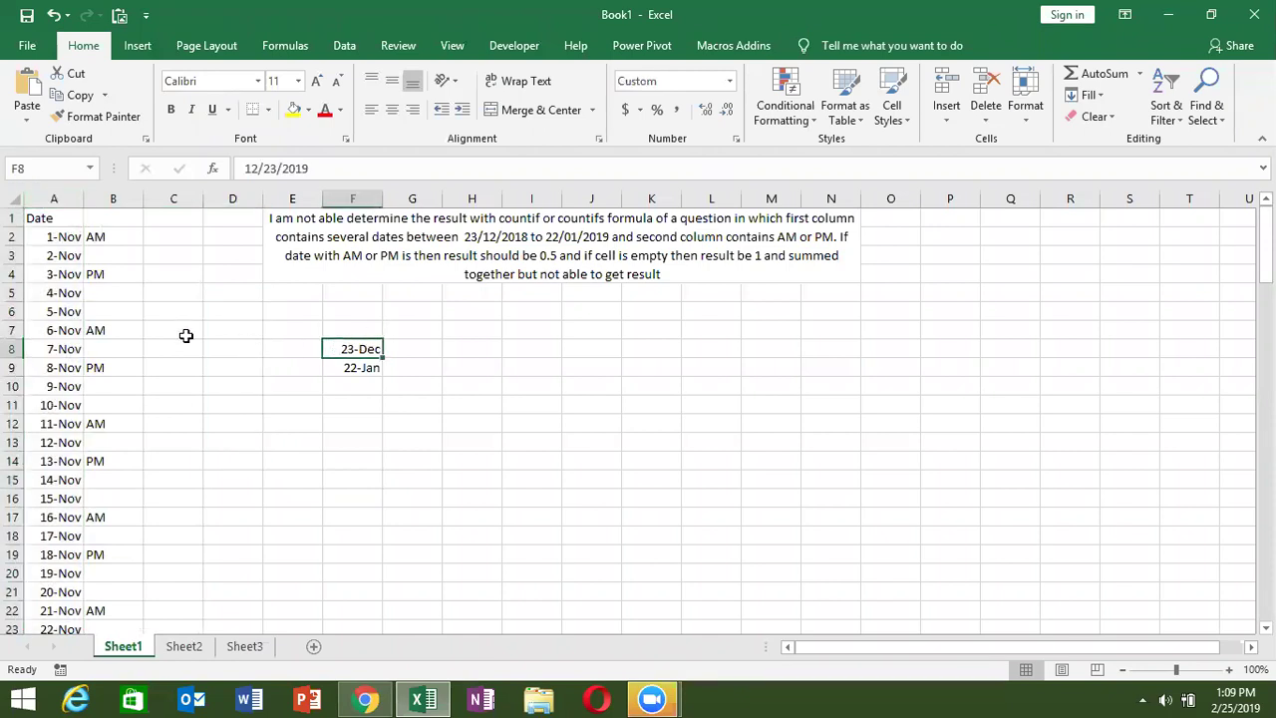
pyautogui.click(366, 699)
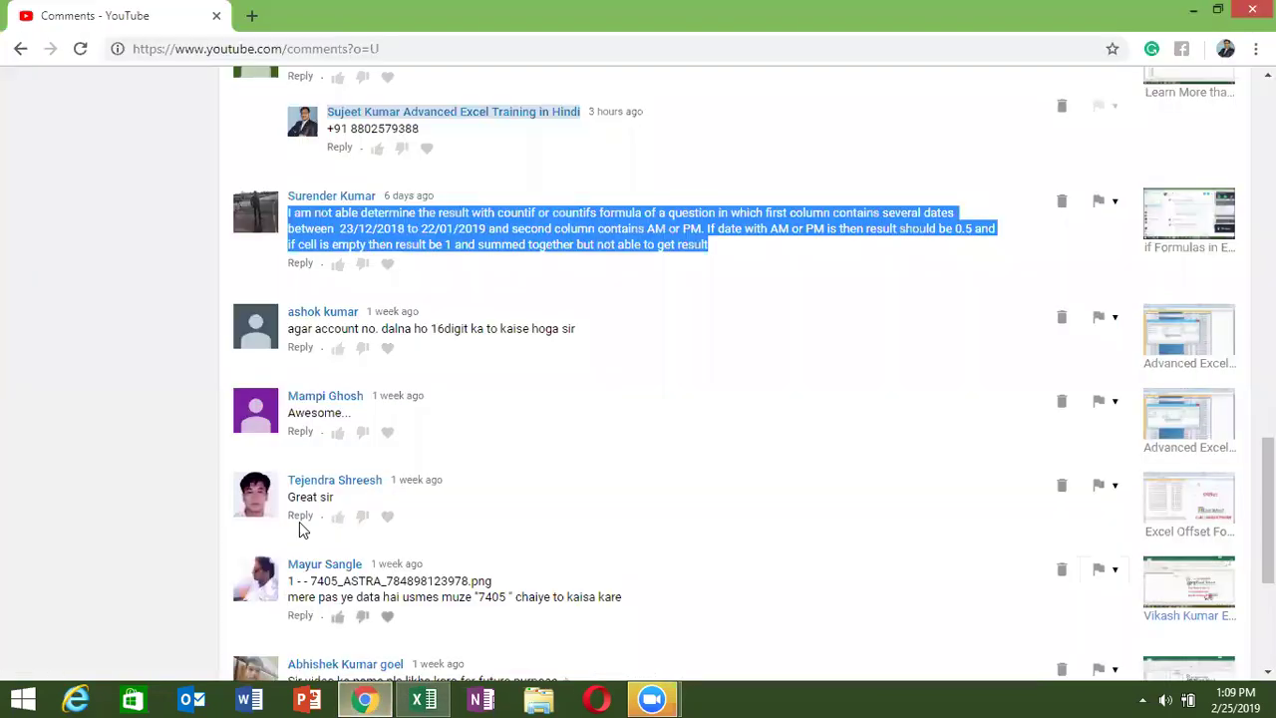
# Step: Highlight 'am', the date range, '0.5' and 'and' in the viewer's question, then return to Excel
pyautogui.click(302, 213)
pyautogui.doubleClick(302, 214)
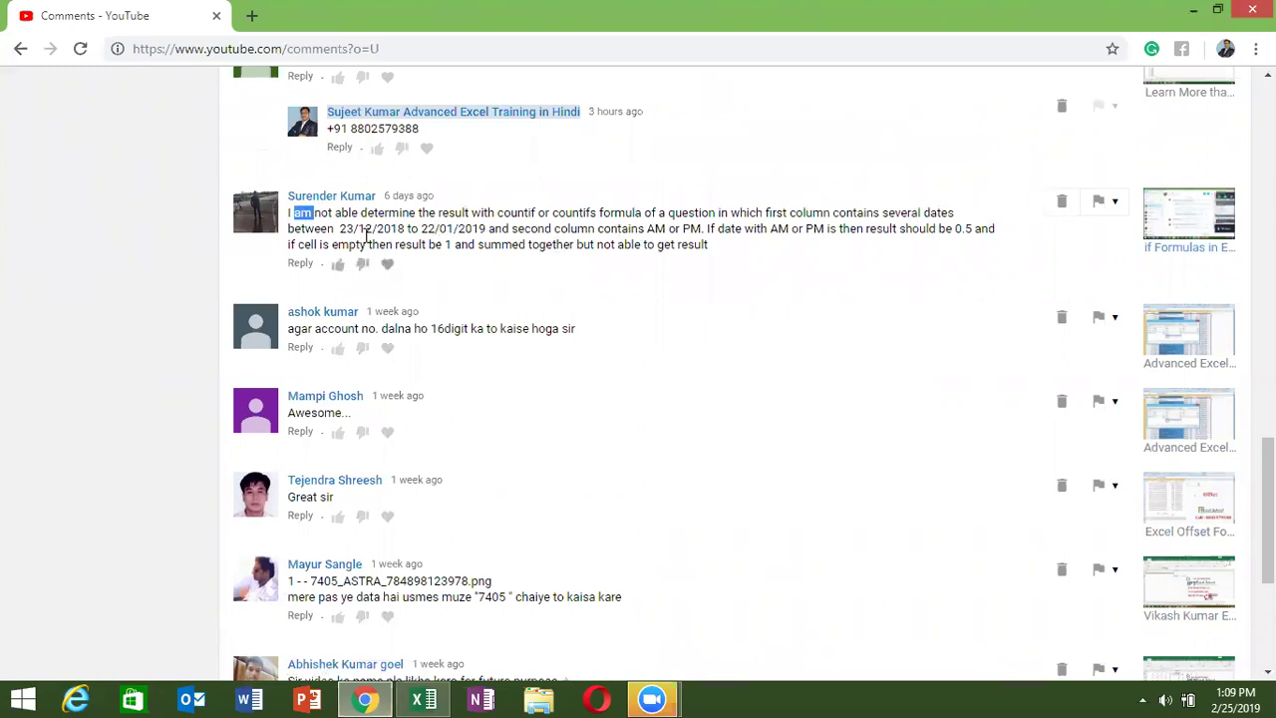
pyautogui.moveTo(366, 228); pyautogui.dragTo(454, 230)
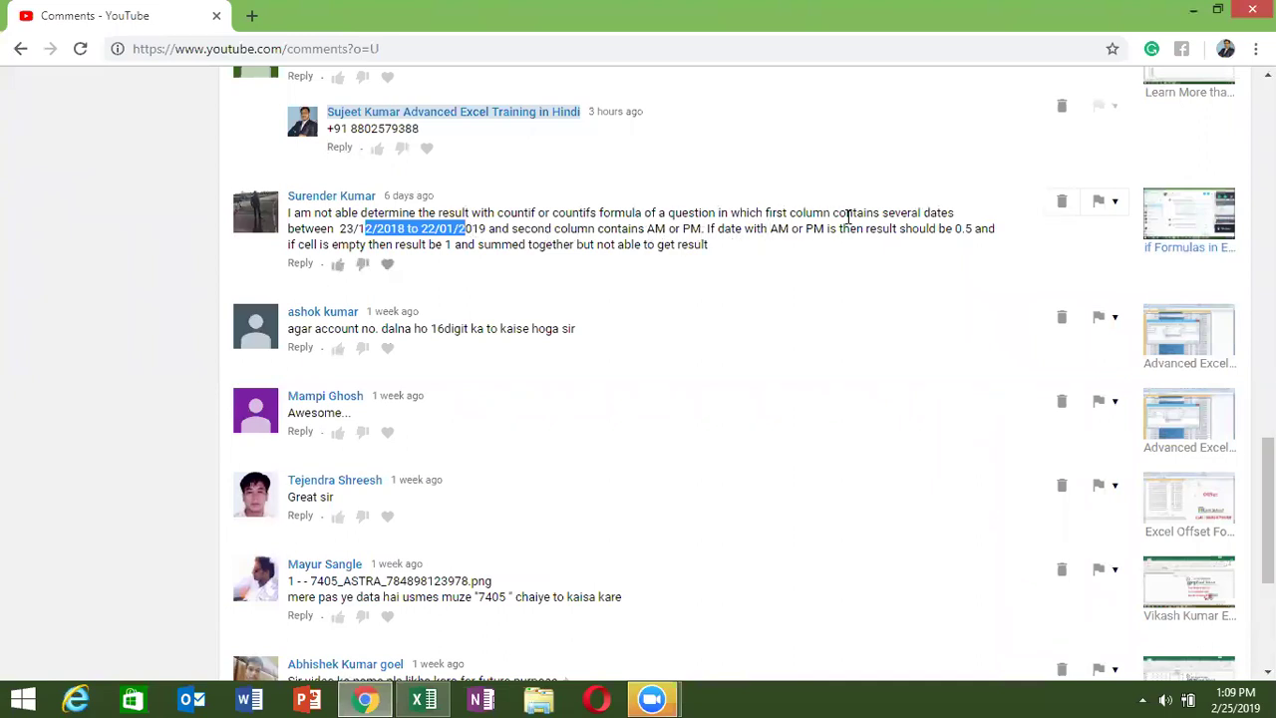
pyautogui.moveTo(961, 230); pyautogui.dragTo(986, 232)
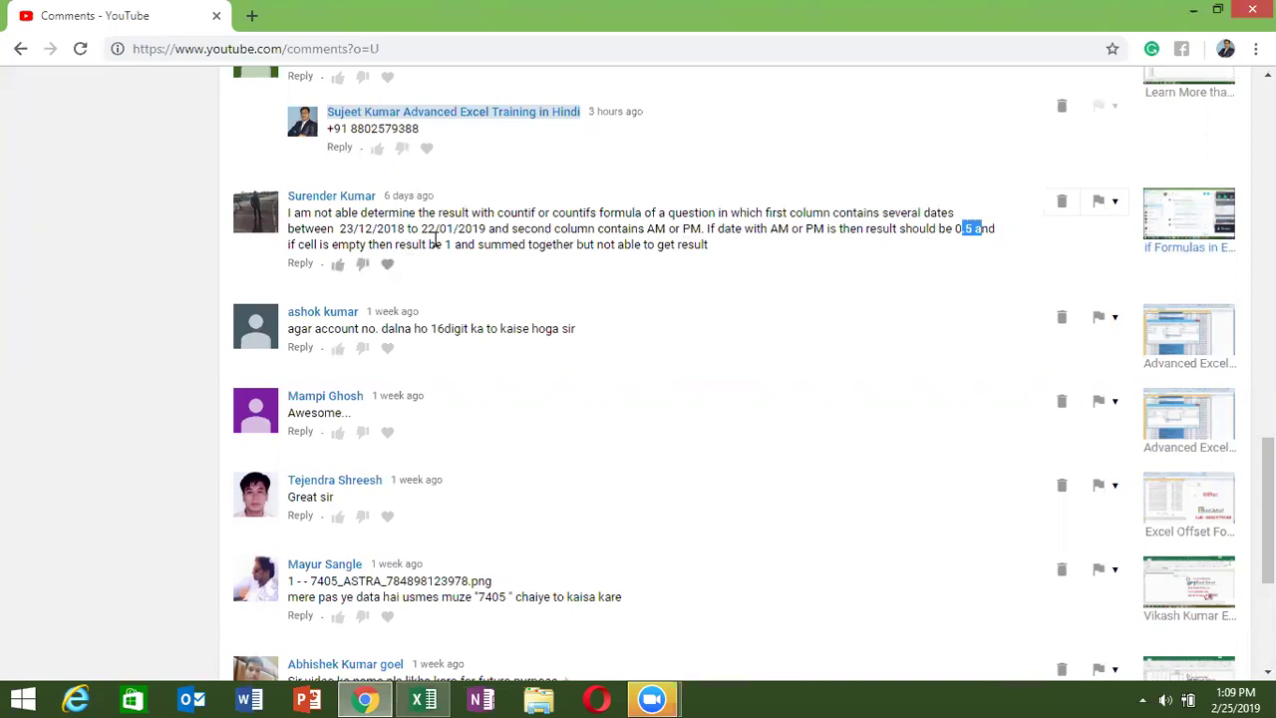
pyautogui.doubleClick(465, 244)
pyautogui.hotkey('alt', 'Tab')
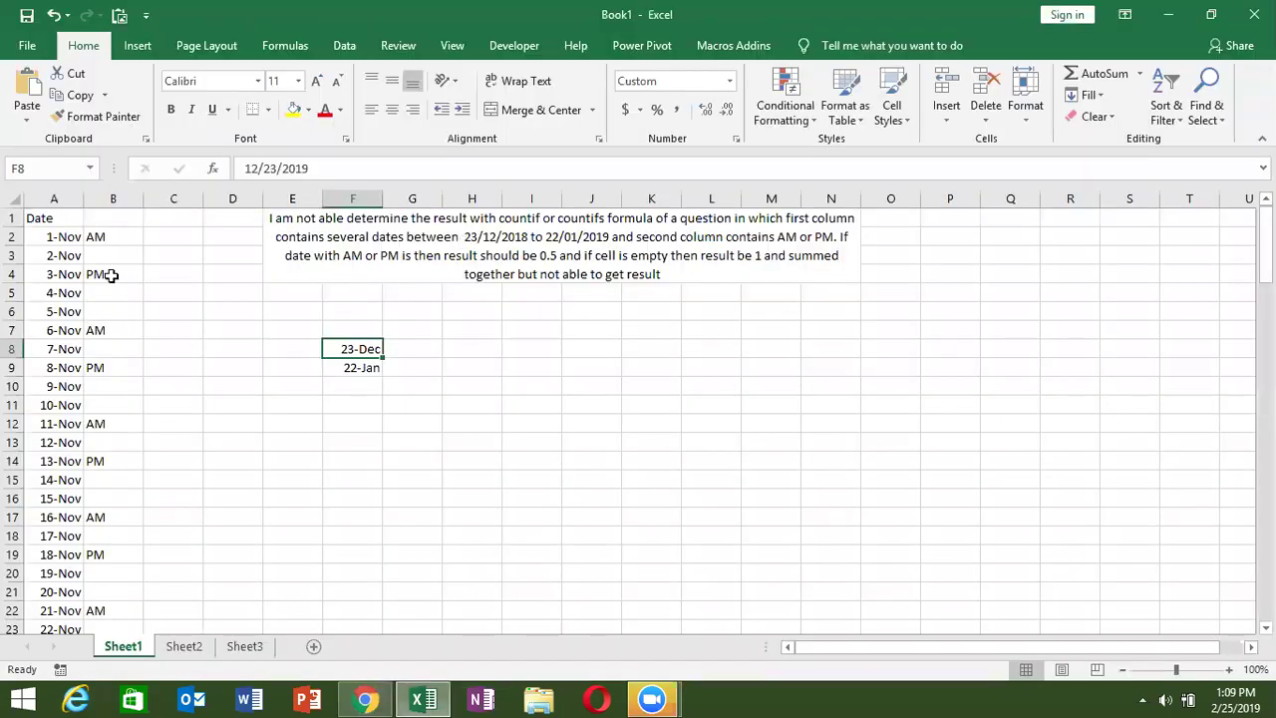
pyautogui.click(69, 195)
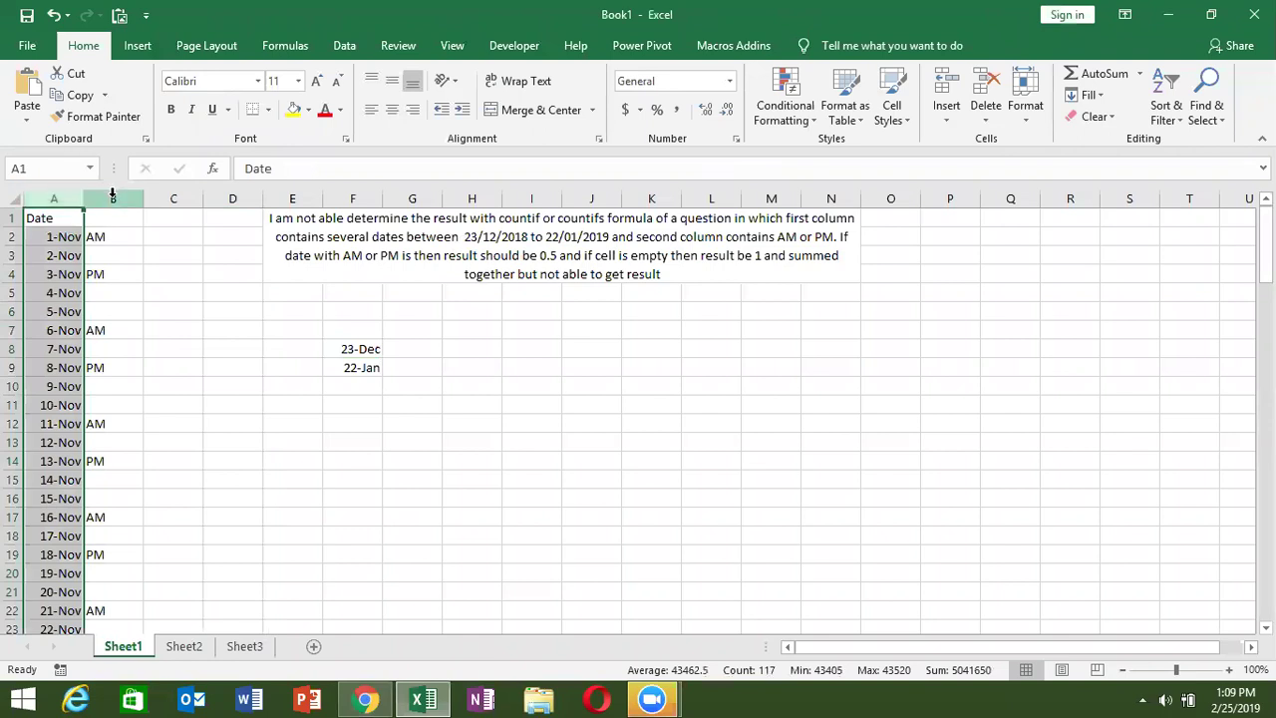
pyautogui.click(113, 195)
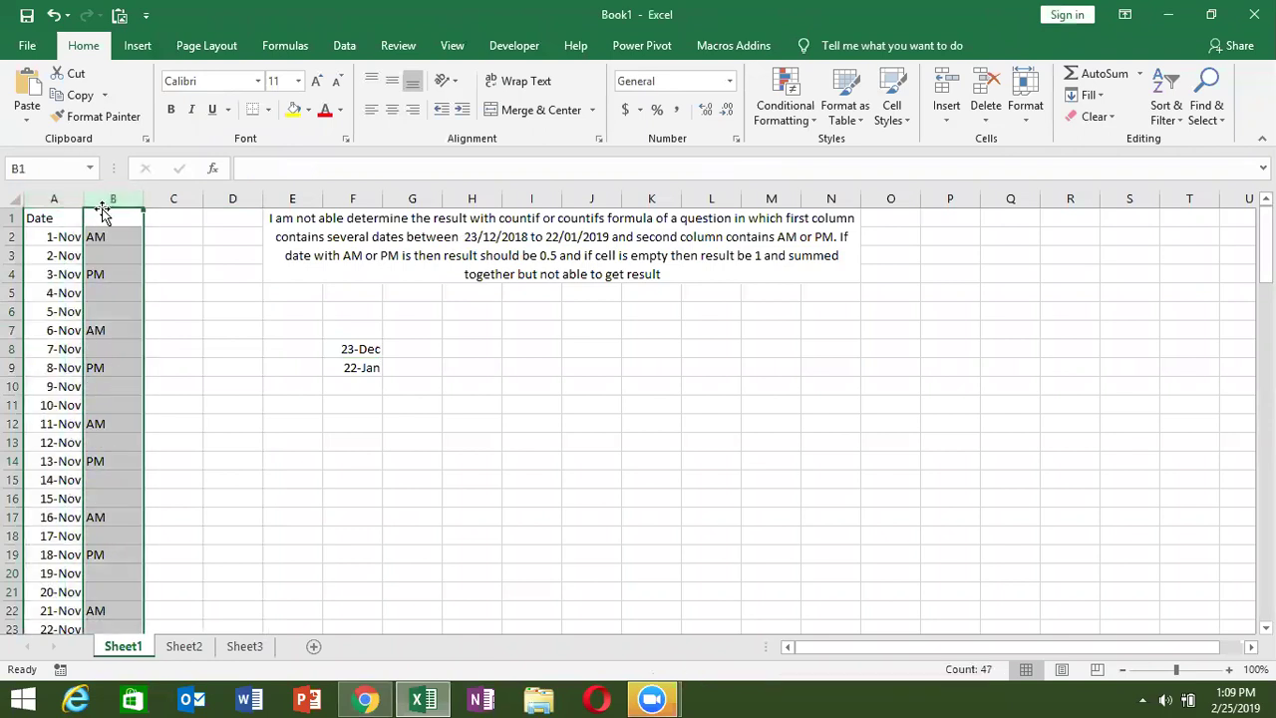
pyautogui.click(103, 236)
pyautogui.scroll(-6, 109, 276)
pyautogui.scroll(5, 94, 276)
pyautogui.scroll(1, 91, 279)
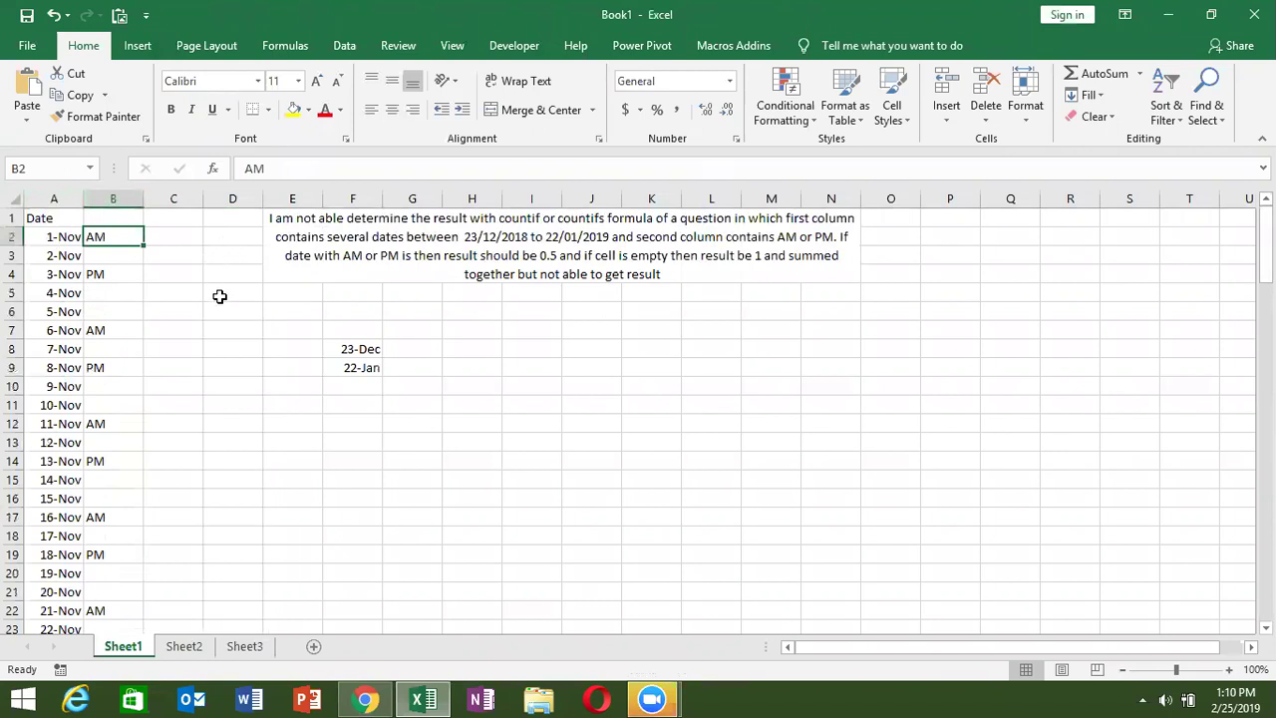
pyautogui.click(217, 296)
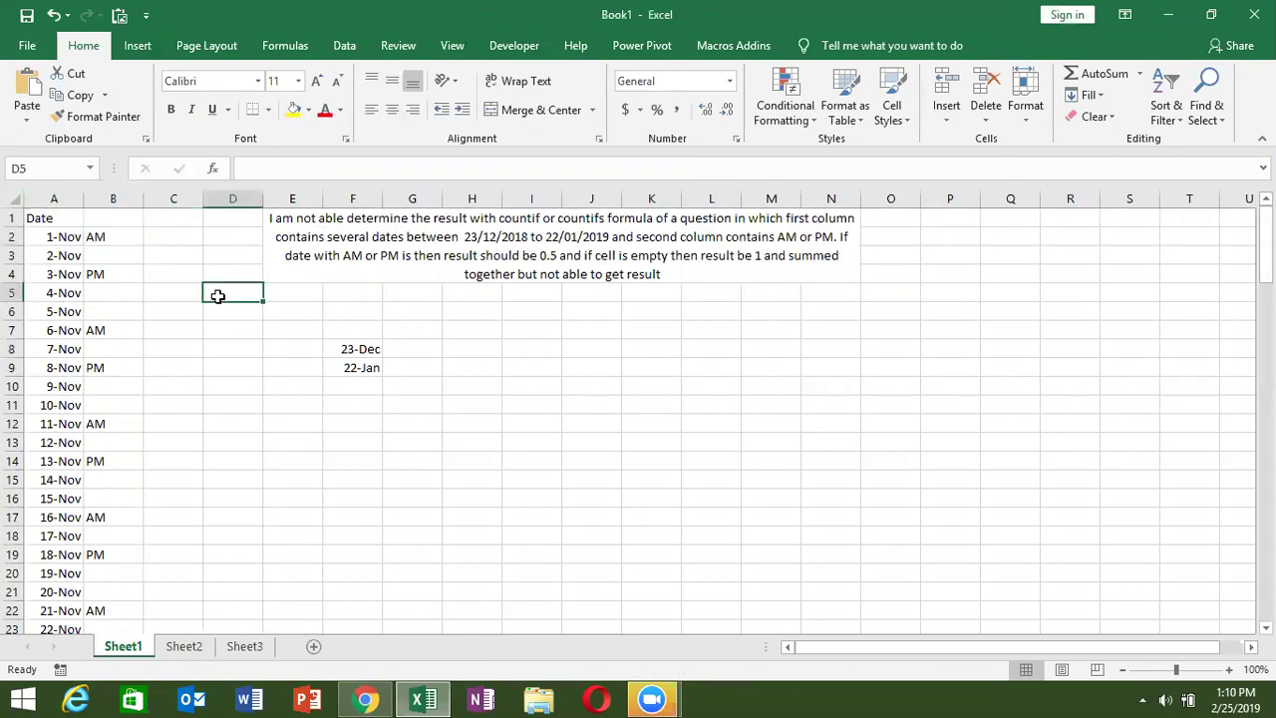
pyautogui.write('0.05')
pyautogui.press('Return')
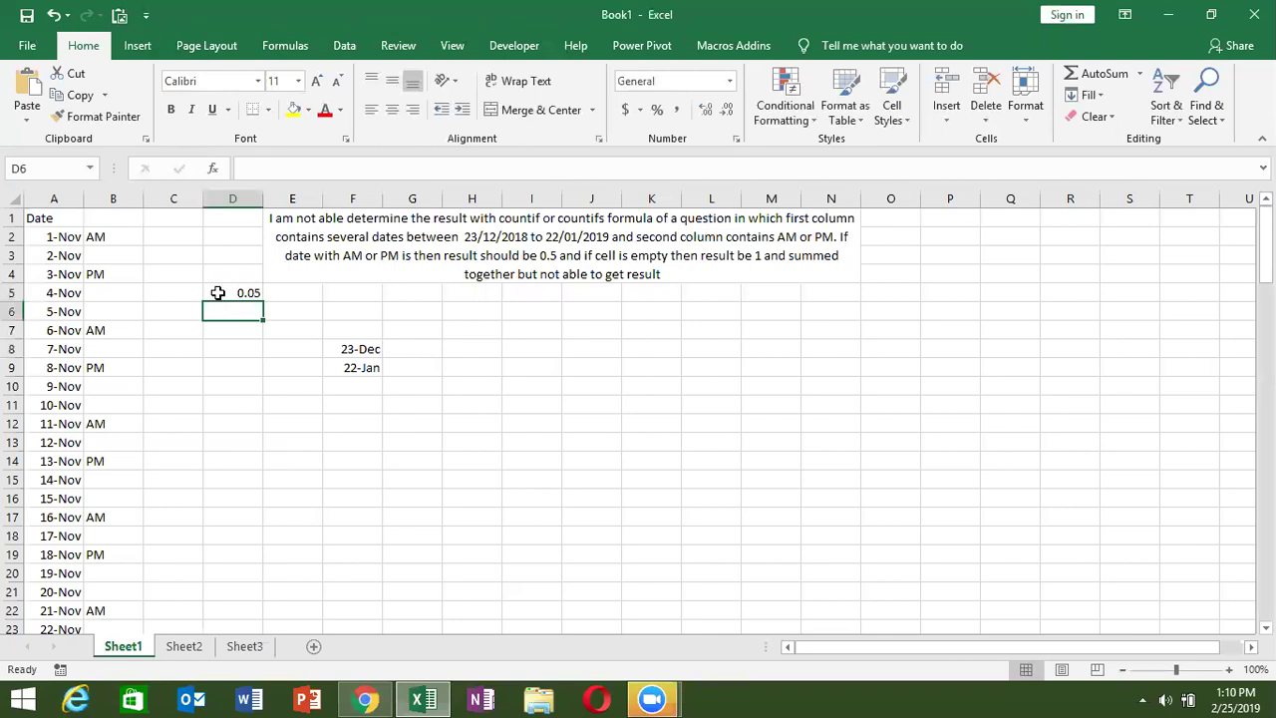
pyautogui.click(218, 292)
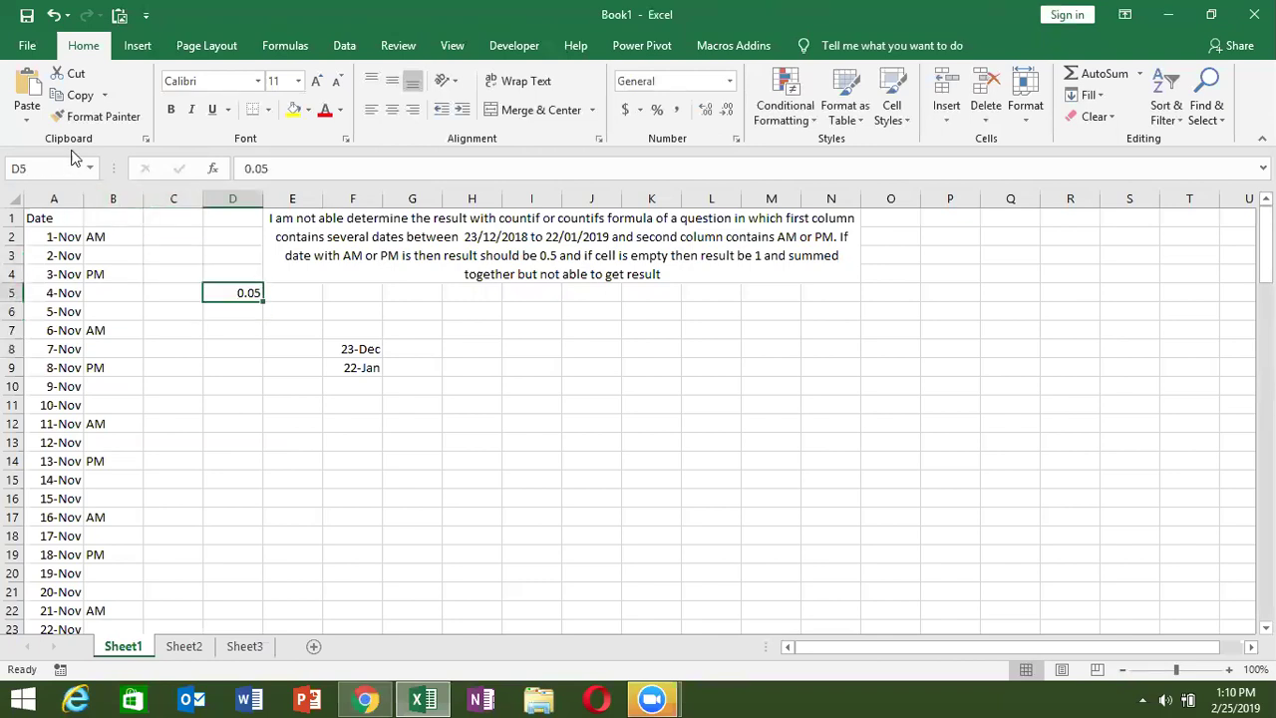
pyautogui.press('Delete')
pyautogui.moveTo(55, 292); pyautogui.dragTo(95, 290)
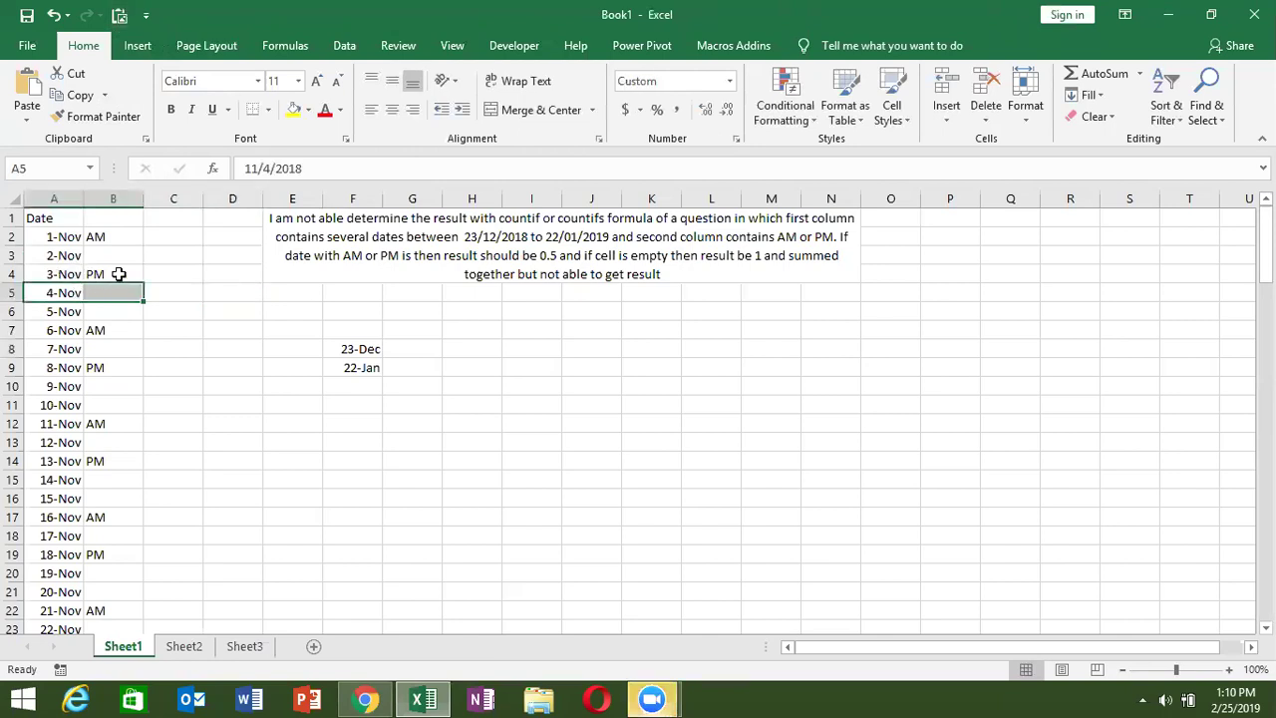
pyautogui.click(344, 388)
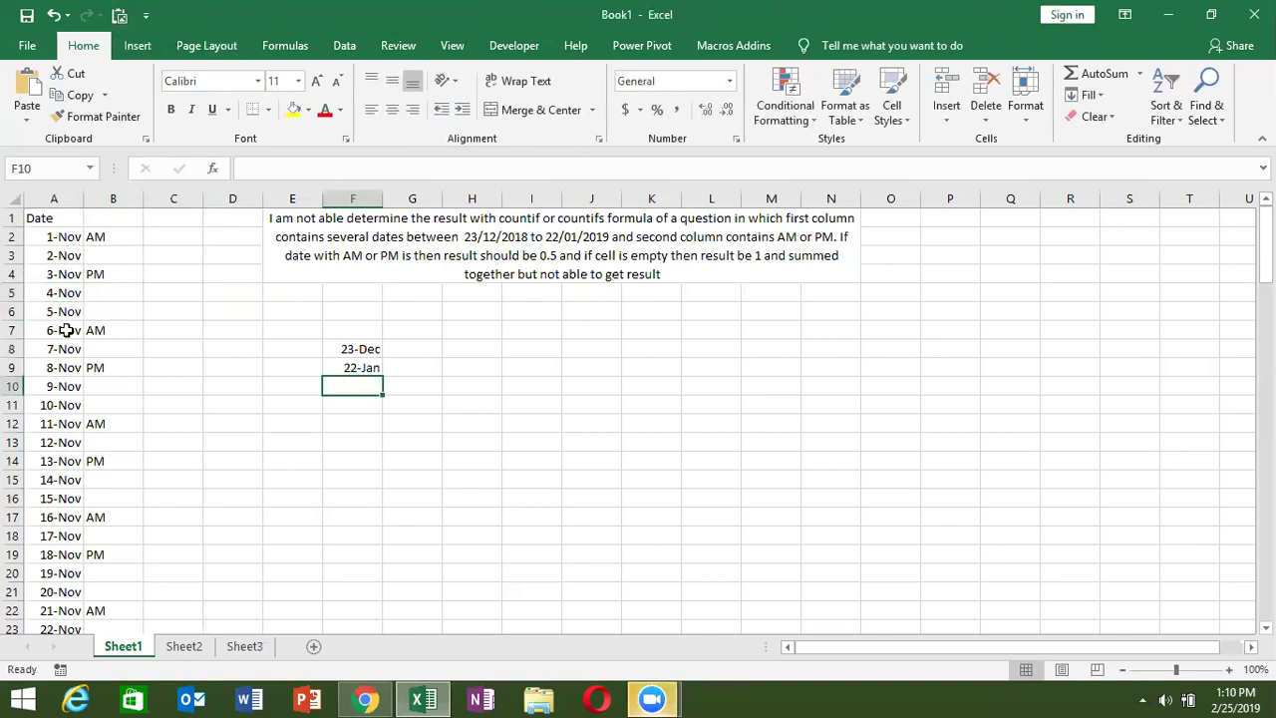
pyautogui.click(111, 245)
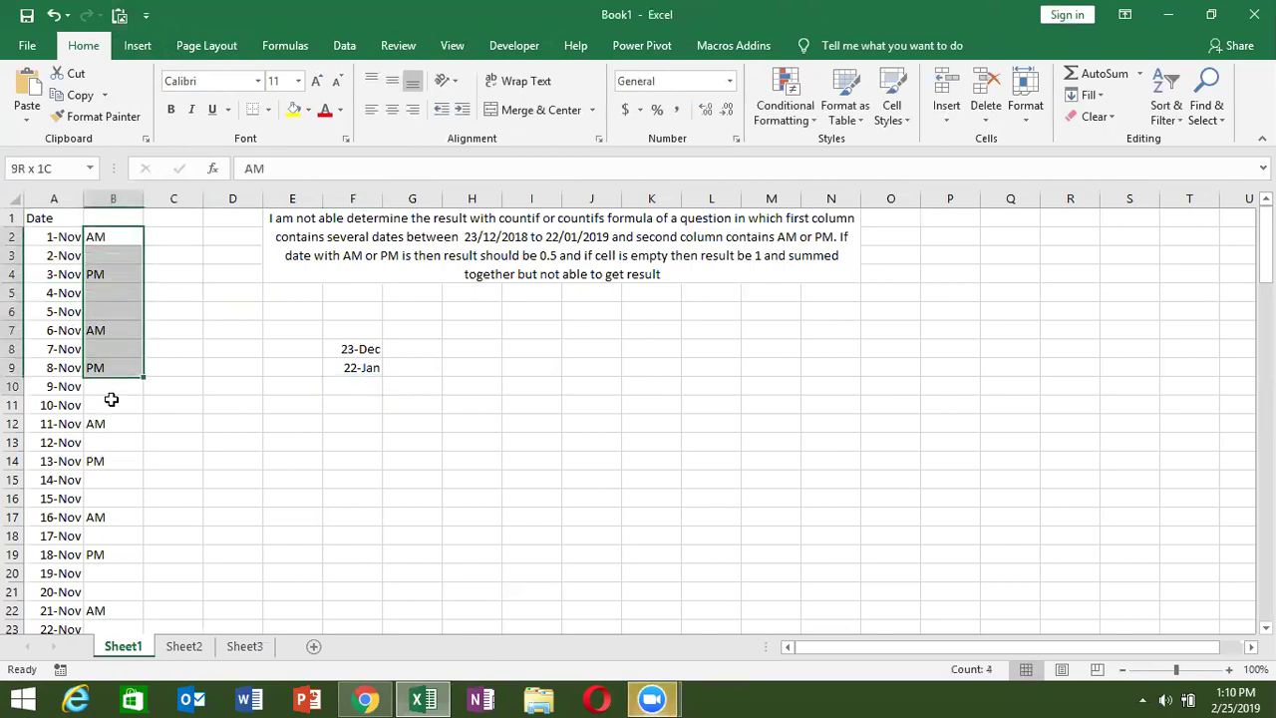
pyautogui.moveTo(112, 245); pyautogui.dragTo(112, 442)
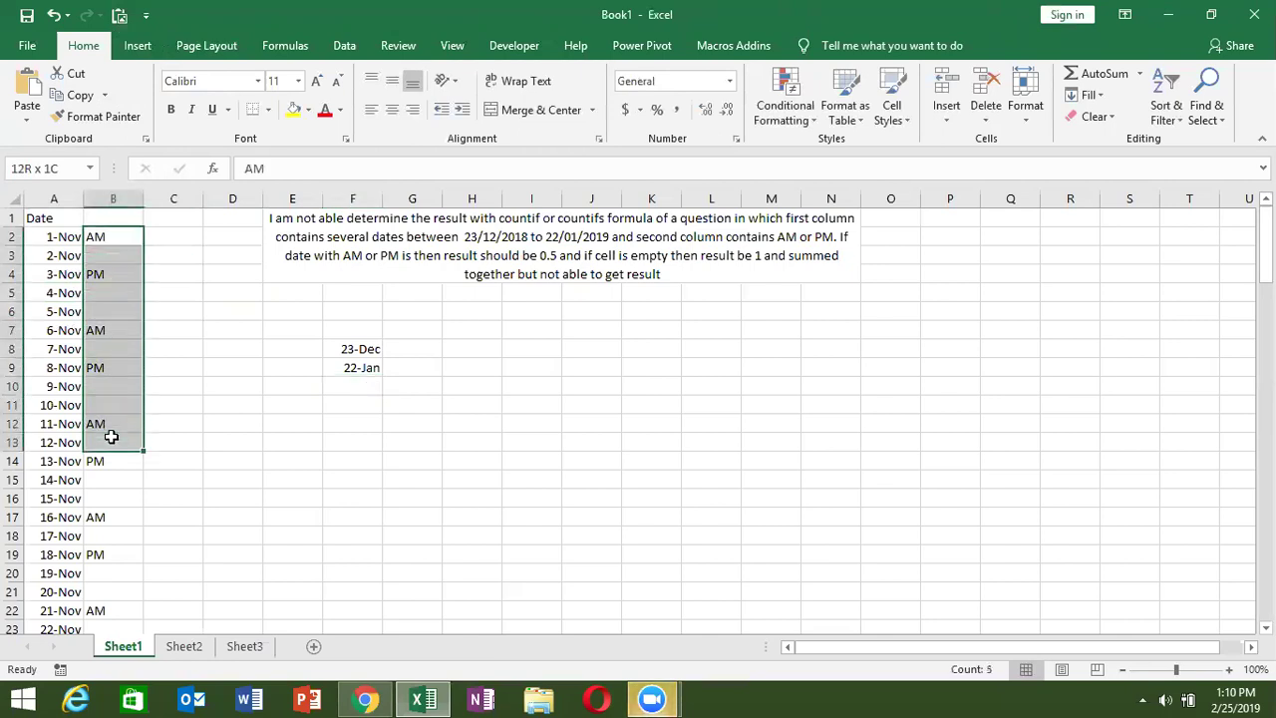
pyautogui.click(412, 371)
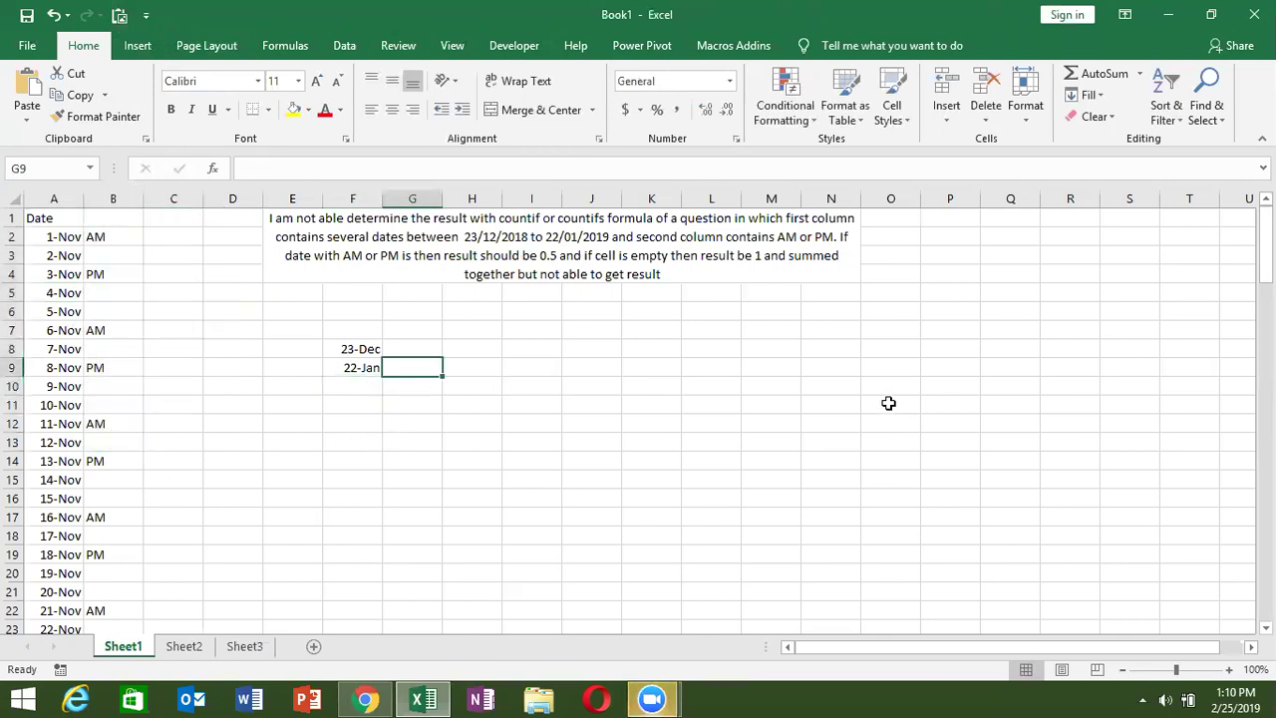
# Step: In G9 start a COUNTIFS with date range A2:A117 and a start-date criterion on F8
pyautogui.write('=cou')
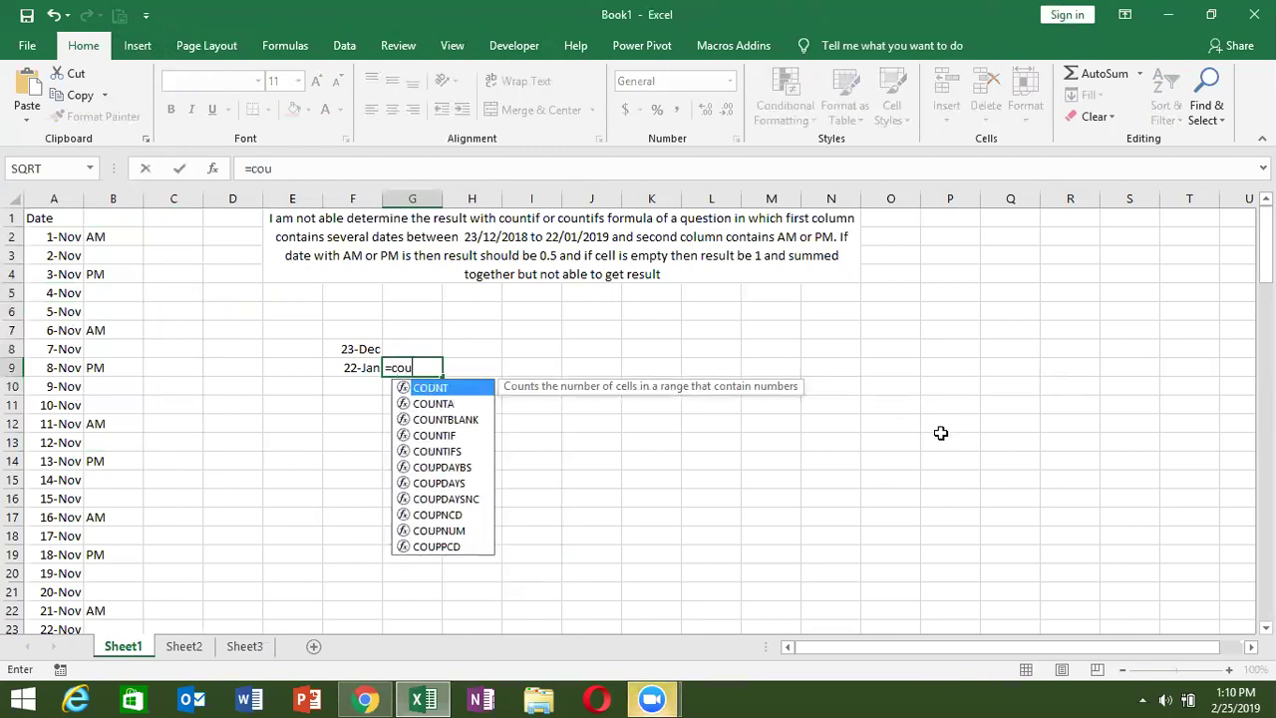
pyautogui.press('Down')
pyautogui.press('Down')
pyautogui.press('Down')
pyautogui.press('Down')
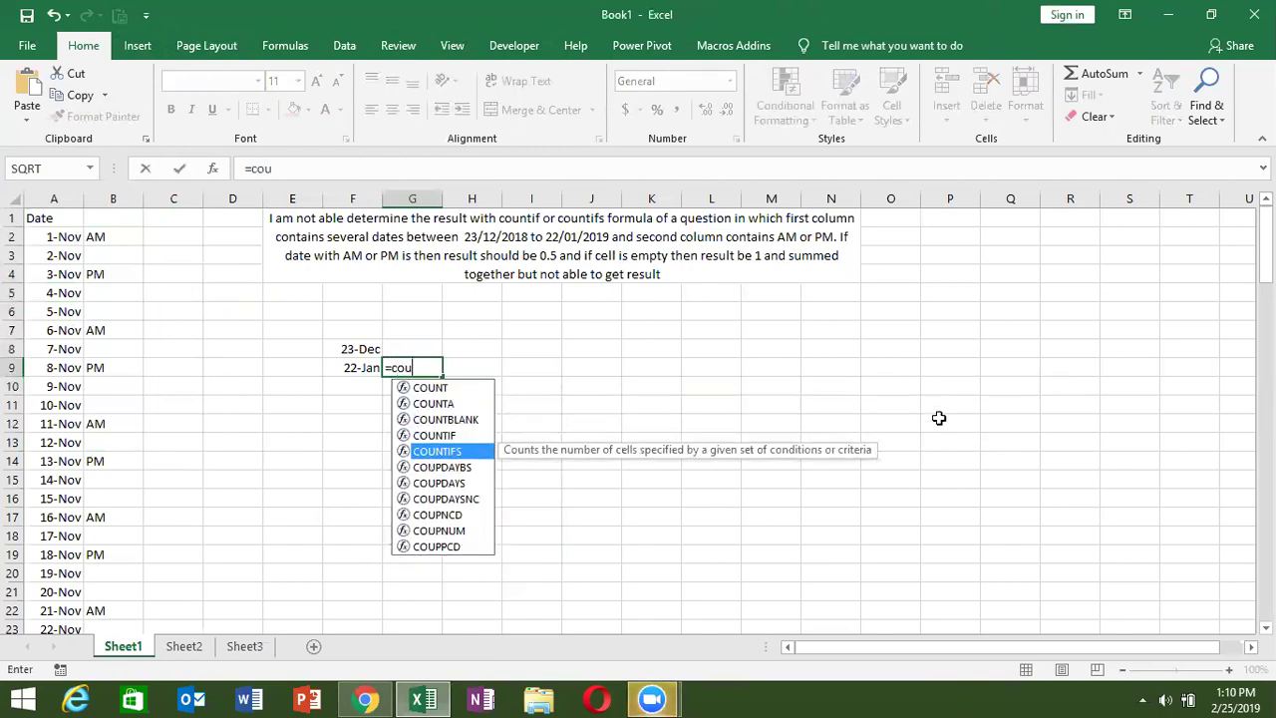
pyautogui.press('Tab')
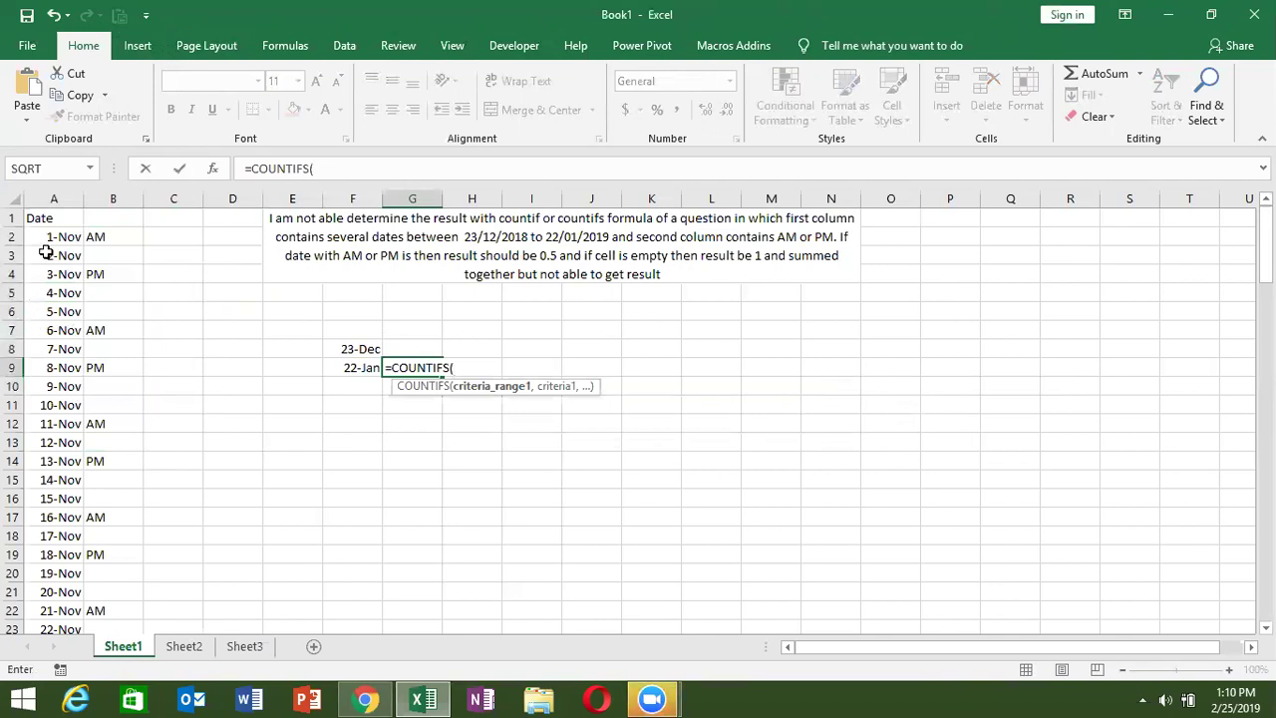
pyautogui.click(43, 236)
pyautogui.hotkey('ctrl', 'shift', 'Down')
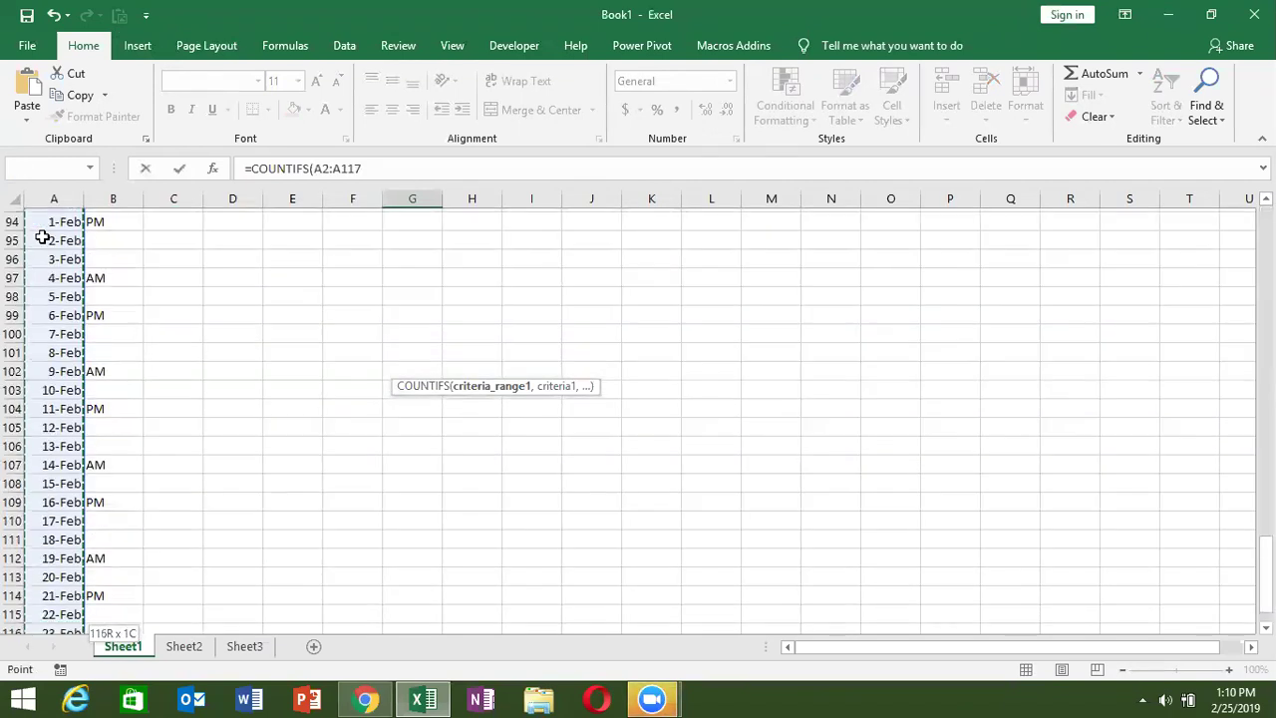
pyautogui.write(',">=')
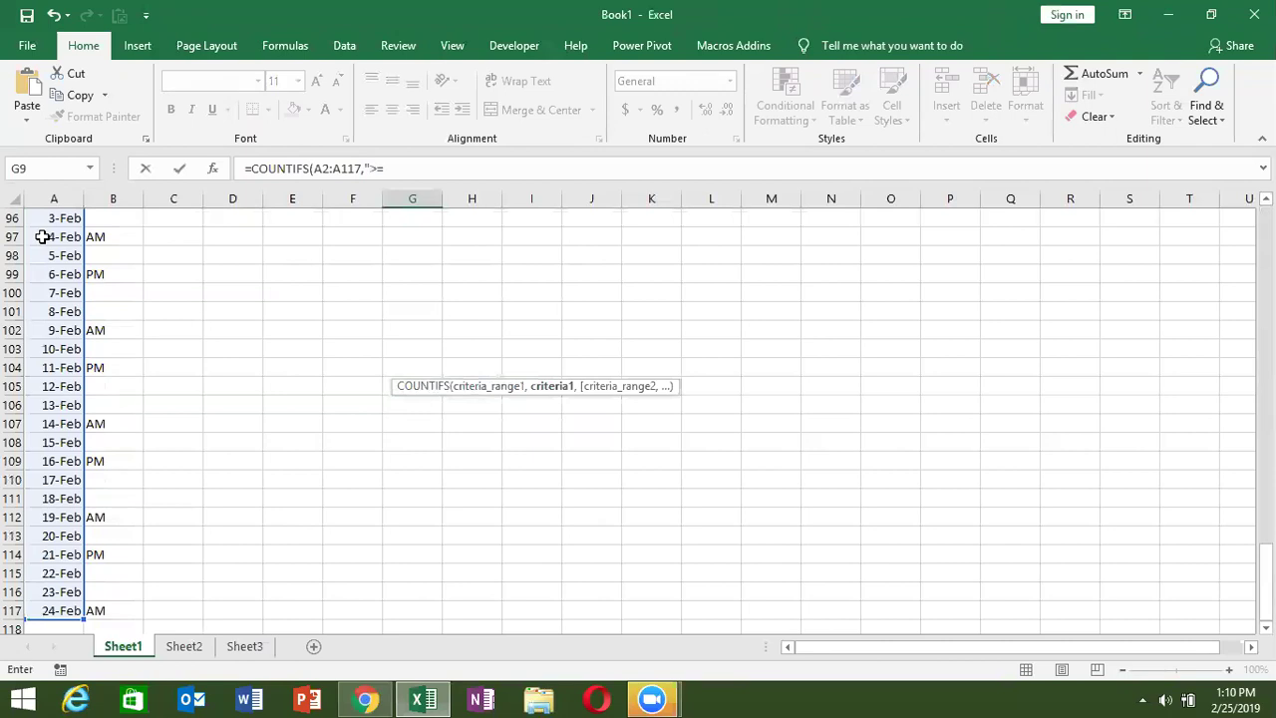
pyautogui.press('Up')
pyautogui.press('Up')
pyautogui.press('Up')
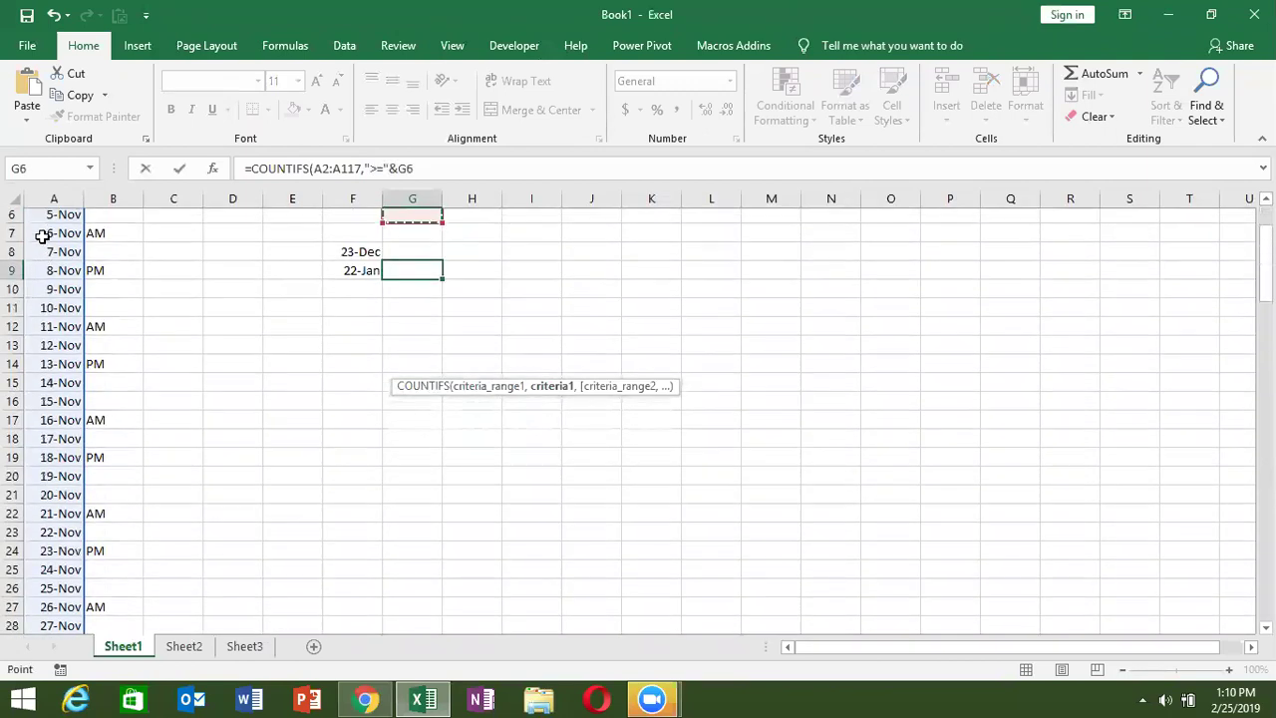
pyautogui.press('Down')
pyautogui.press('Left')
pyautogui.press('Down')
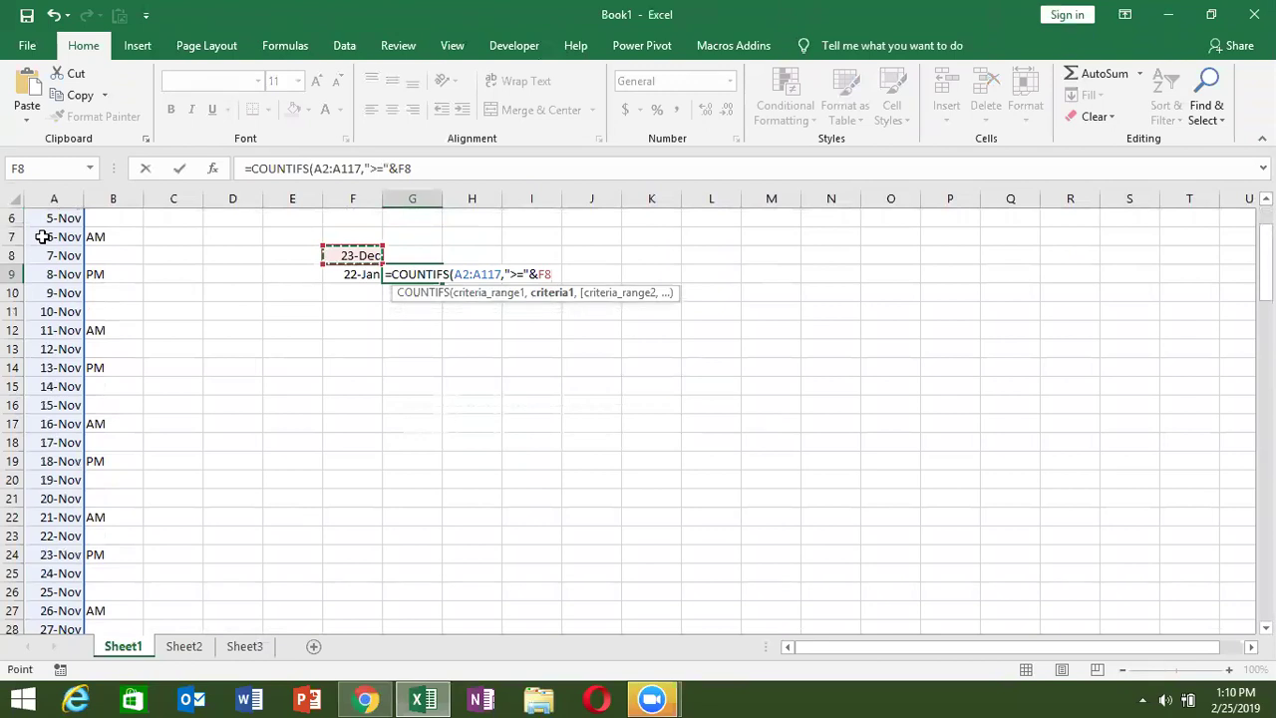
pyautogui.write(',')
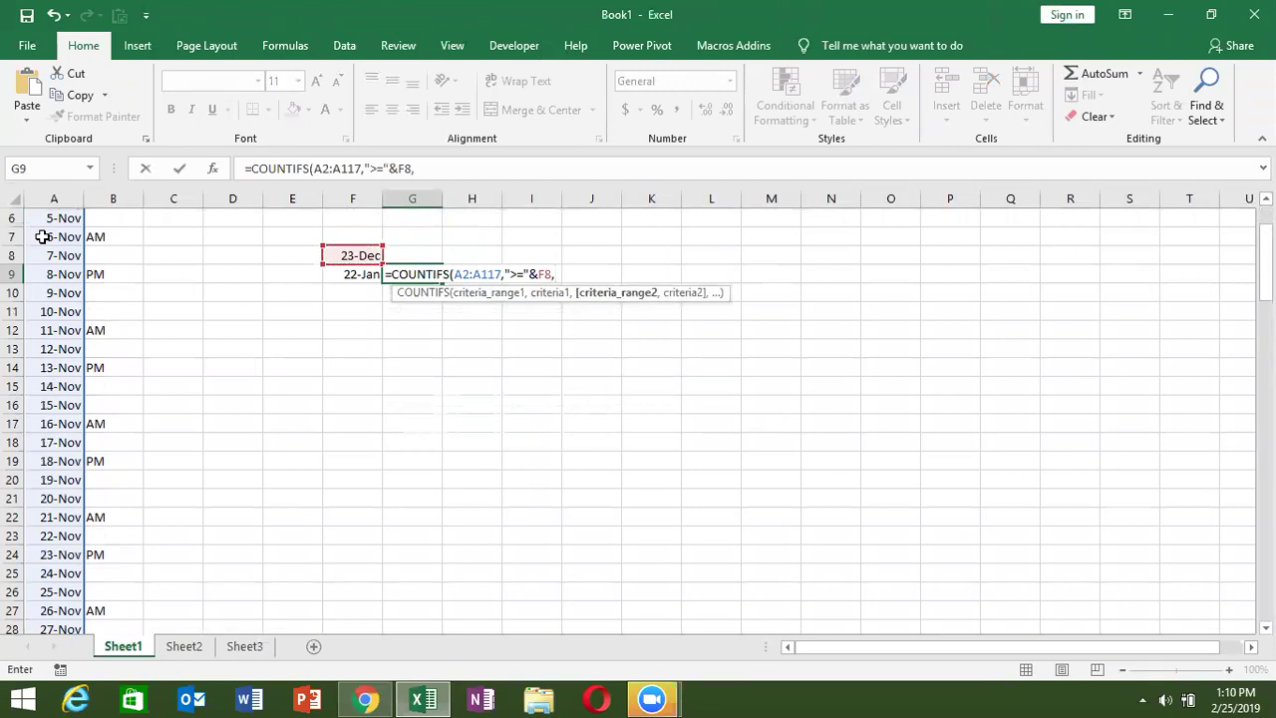
# Step: Add the second A2:A117 date range with an end-date criterion on F9
pyautogui.click(46, 236)
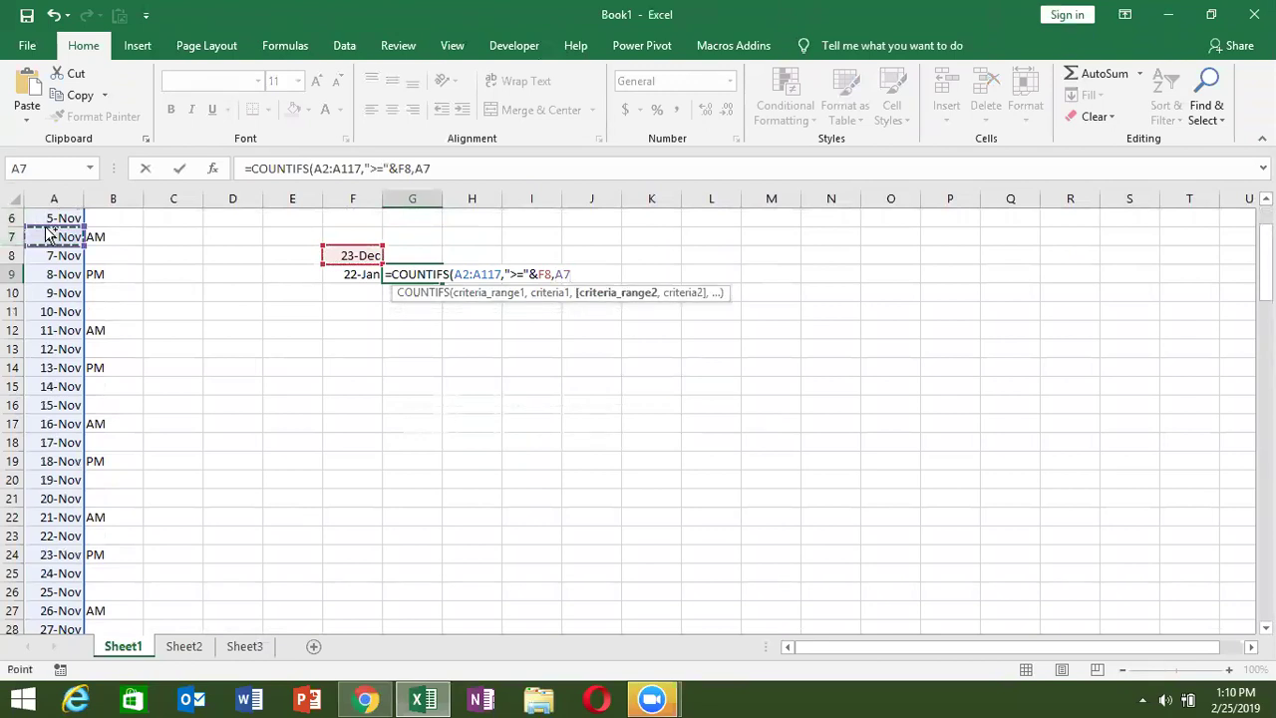
pyautogui.scroll(2, 47, 236)
pyautogui.click(45, 236)
pyautogui.hotkey('ctrl', 'shift', 'Down')
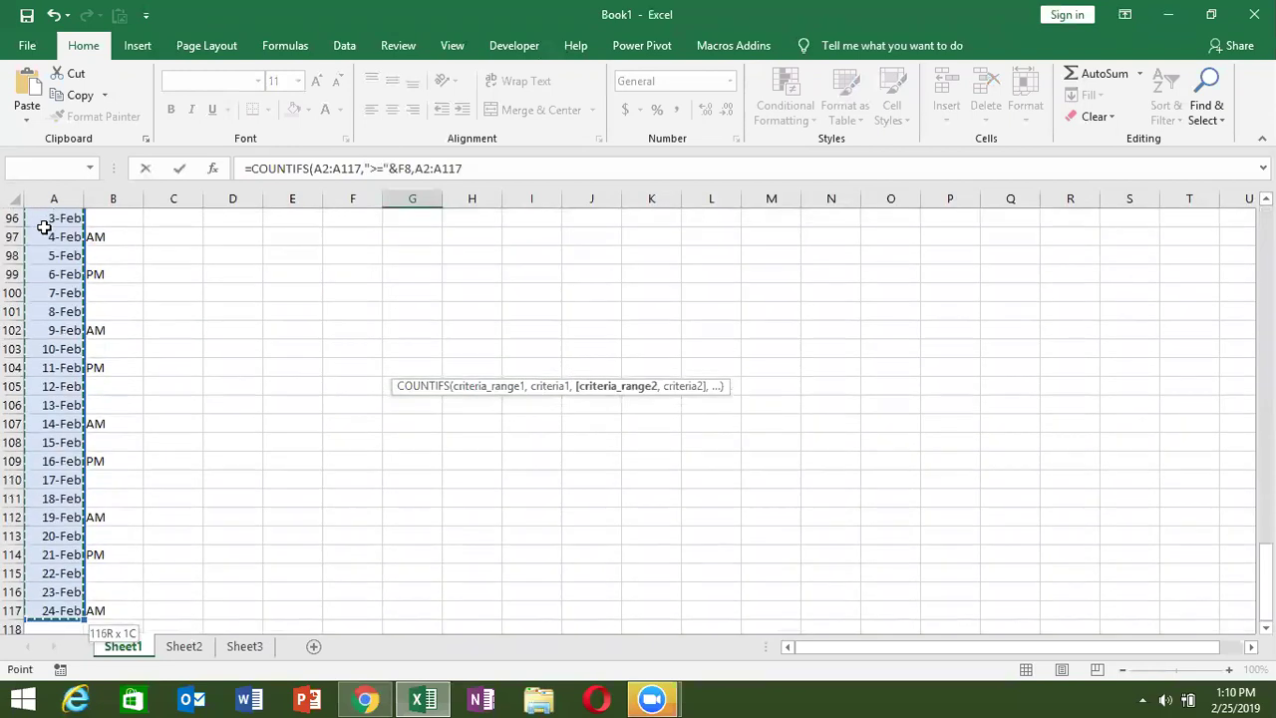
pyautogui.write(',"<="&')
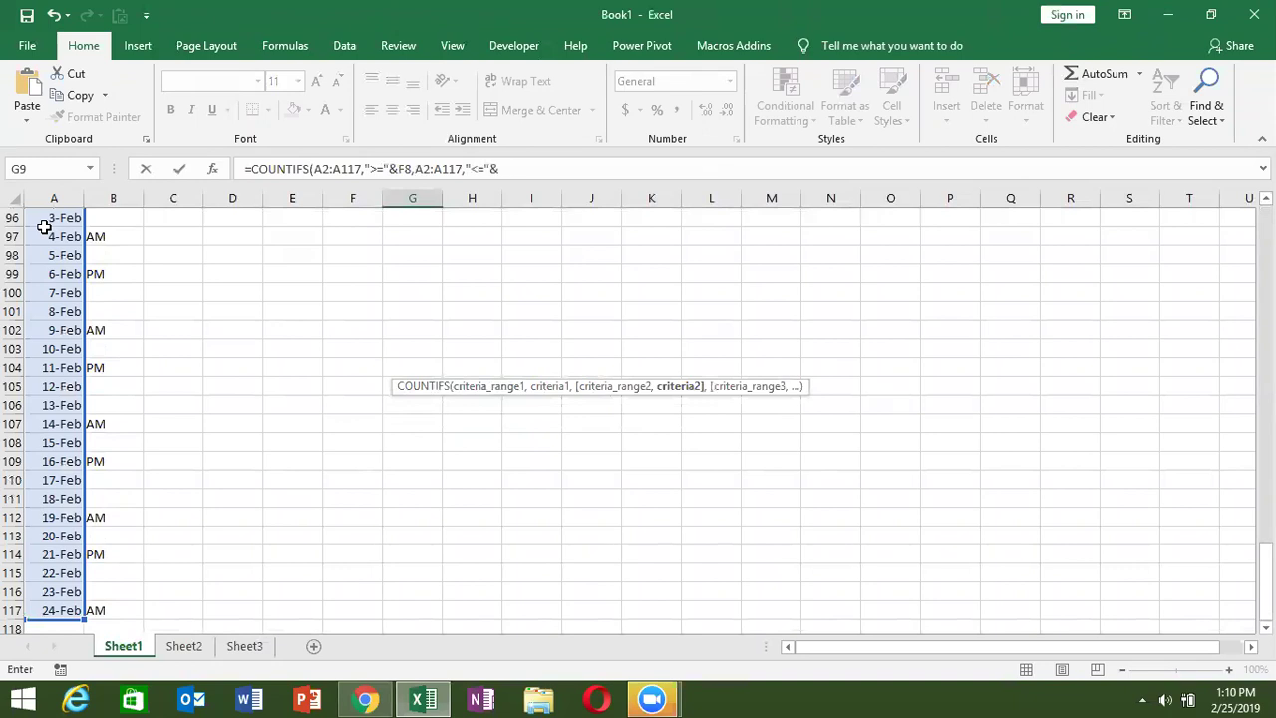
pyautogui.press('Left')
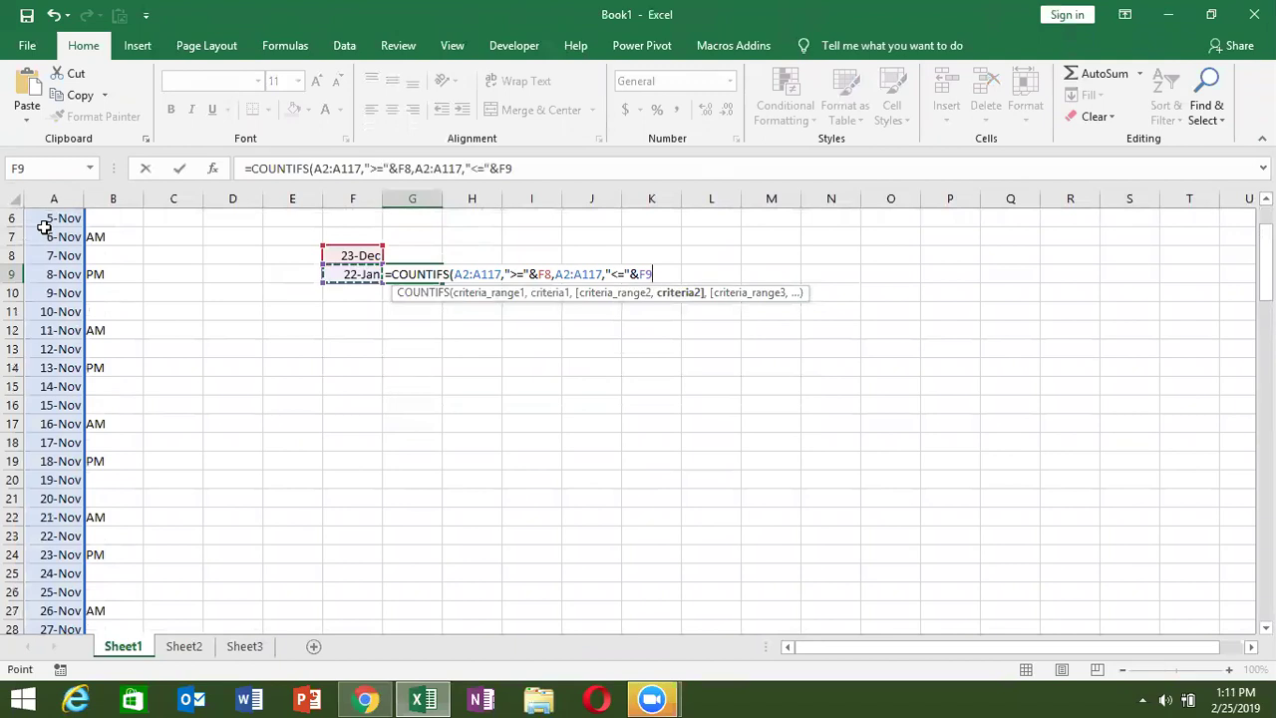
pyautogui.write(',')
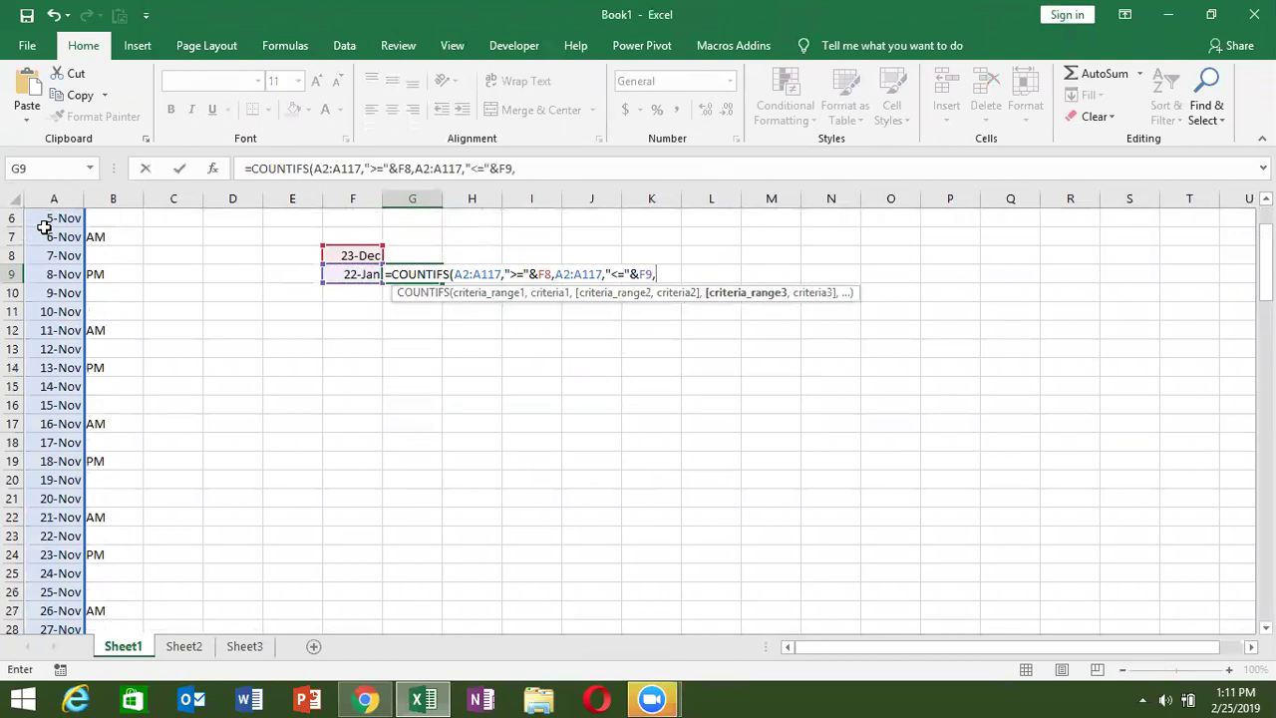
# Step: Add the AM/PM range B2:B117 with criterion ">0" and commit the G9 formula
pyautogui.scroll(2, 113, 270)
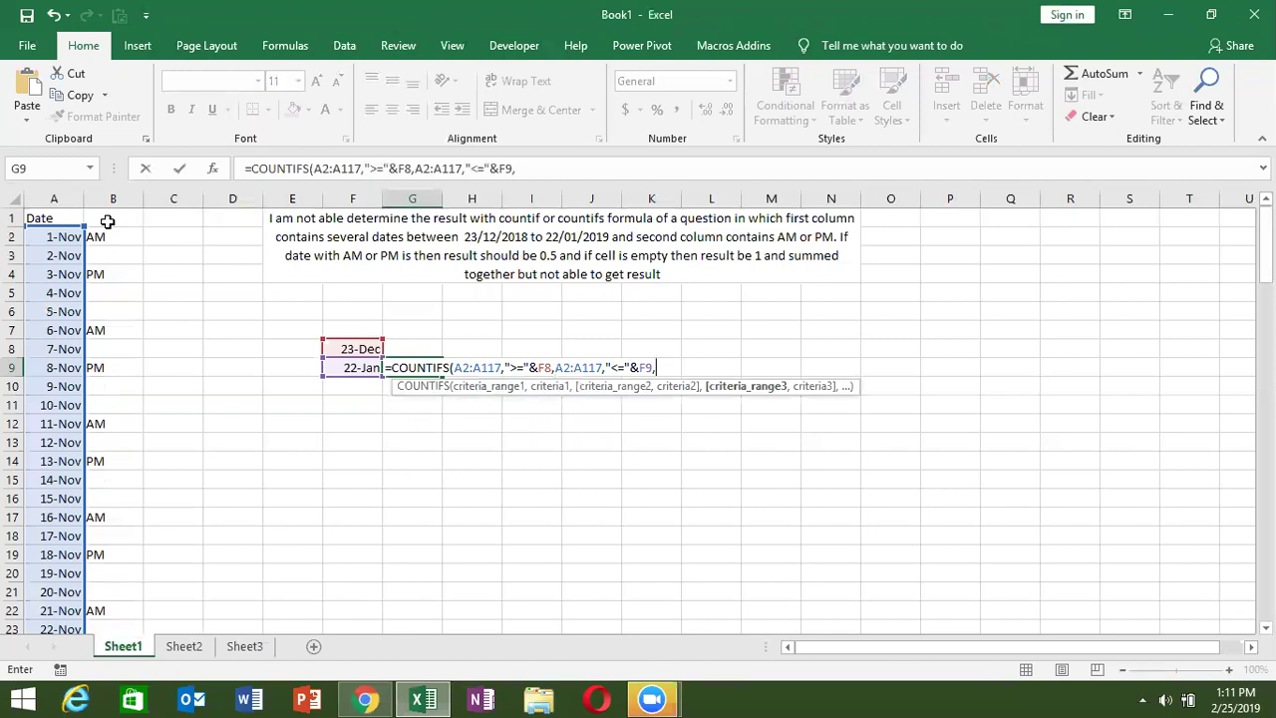
pyautogui.click(112, 235)
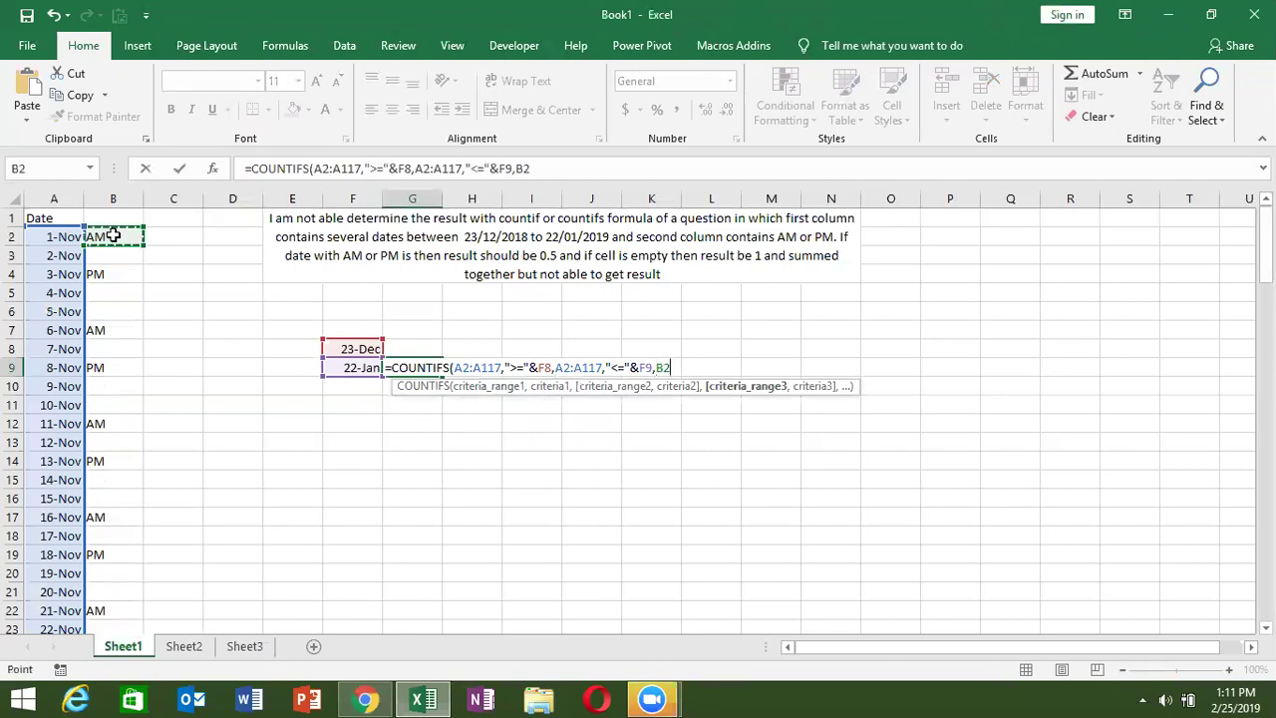
pyautogui.hotkey('shift', 'Down')
pyautogui.hotkey('shift', 'Down')
pyautogui.hotkey('shift', 'Down')
pyautogui.hotkey('shift', 'Down')
pyautogui.hotkey('shift', 'Down')
pyautogui.hotkey('shift', 'Down')
pyautogui.hotkey('shift', 'Down')
pyautogui.hotkey('shift', 'Down')
pyautogui.hotkey('shift', 'Down')
pyautogui.hotkey('shift', 'Down')
pyautogui.hotkey('shift', 'Down')
pyautogui.hotkey('shift', 'Down')
pyautogui.hotkey('shift', 'Down')
pyautogui.hotkey('shift', 'Down')
pyautogui.hotkey('shift', 'Down')
pyautogui.hotkey('shift', 'Down')
pyautogui.hotkey('shift', 'Down')
pyautogui.hotkey('shift', 'Down')
pyautogui.hotkey('shift', 'Down')
pyautogui.hotkey('shift', 'Down')
pyautogui.hotkey('shift', 'Down')
pyautogui.hotkey('shift', 'Down')
pyautogui.hotkey('shift', 'Down')
pyautogui.hotkey('shift', 'Down')
pyautogui.hotkey('shift', 'Down')
pyautogui.hotkey('shift', 'Down')
pyautogui.hotkey('shift', 'Down')
pyautogui.hotkey('shift', 'Down')
pyautogui.hotkey('shift', 'Down')
pyautogui.hotkey('shift', 'Down')
pyautogui.hotkey('ctrl', 'shift', 'Down')
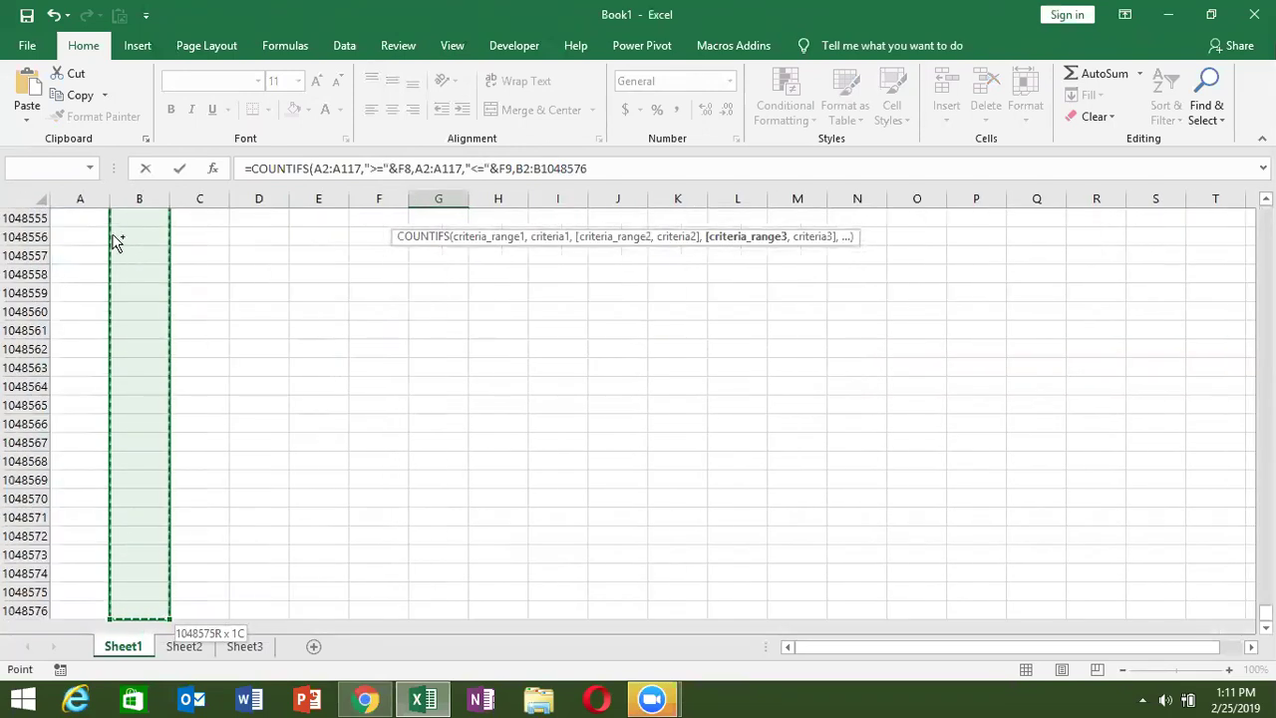
pyautogui.hotkey('ctrl', 'shift', 'Up')
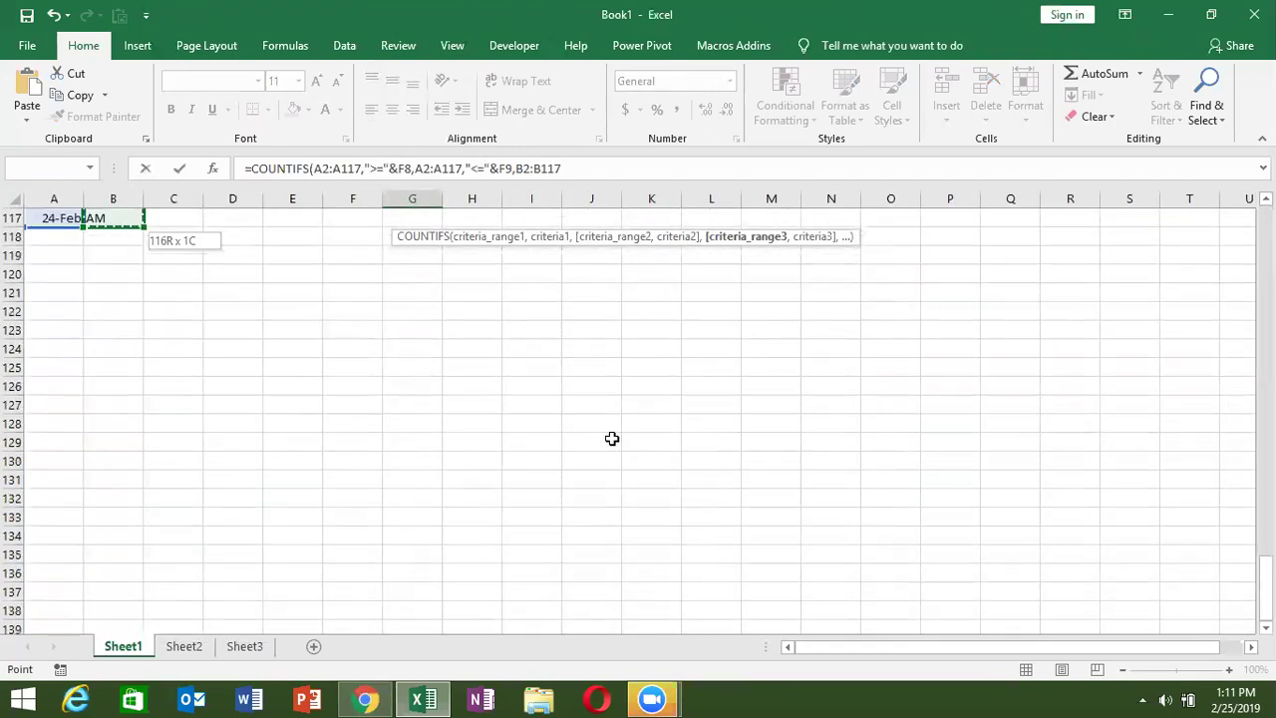
pyautogui.write(',">0')
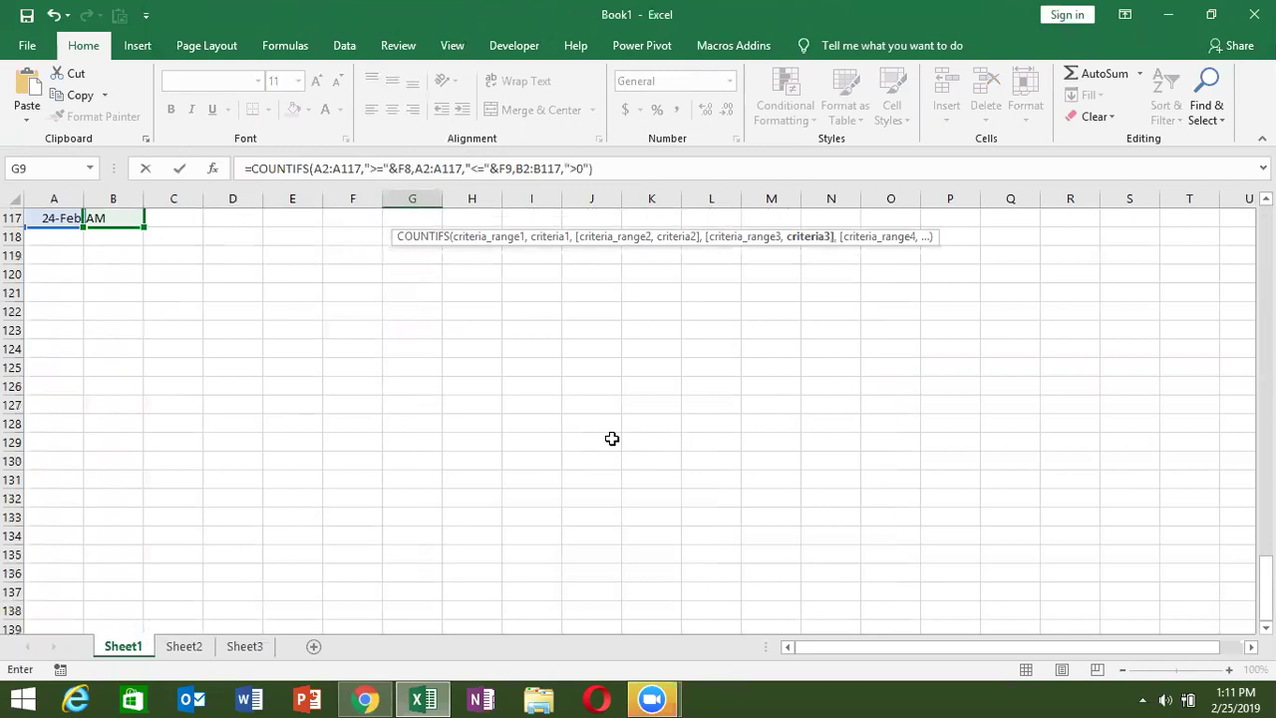
pyautogui.press('Return')
pyautogui.press('Up')
pyautogui.press('Up')
pyautogui.press('Up')
pyautogui.press('Up')
# Step: Correct the start date in F8 to 12/23/2018
pyautogui.press('Down')
pyautogui.press('Down')
pyautogui.press('Down')
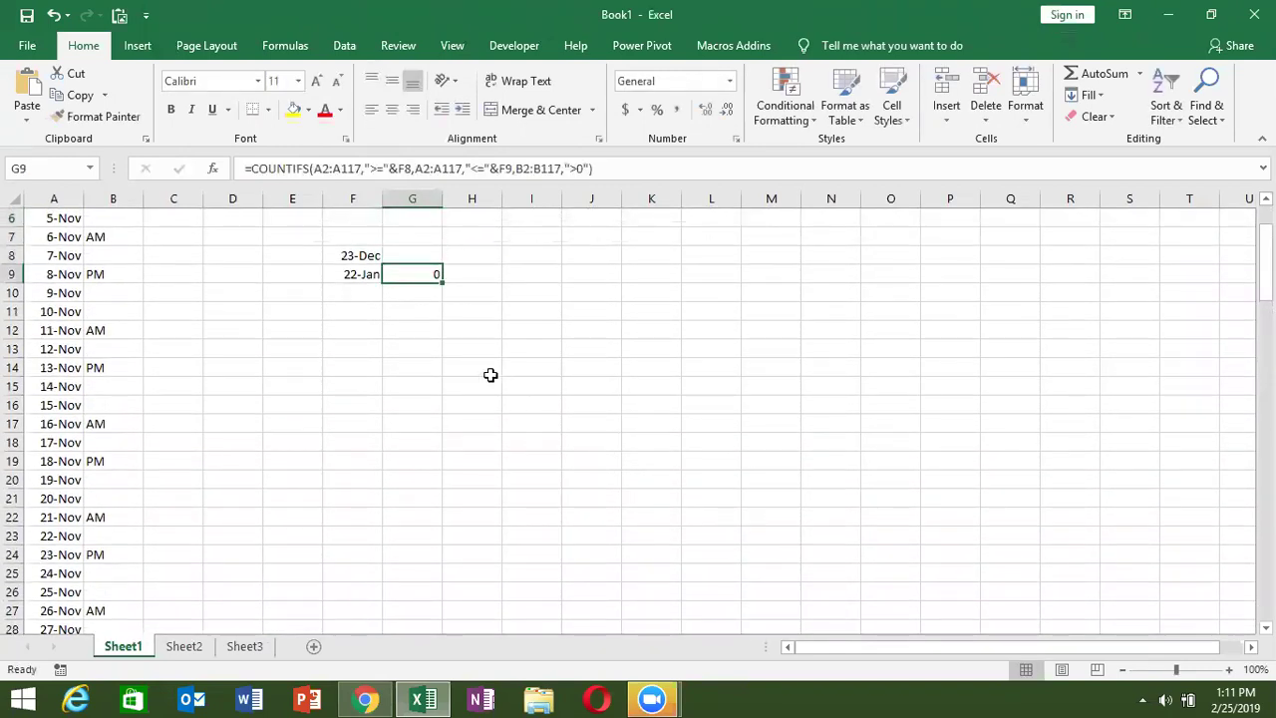
pyautogui.click(359, 259)
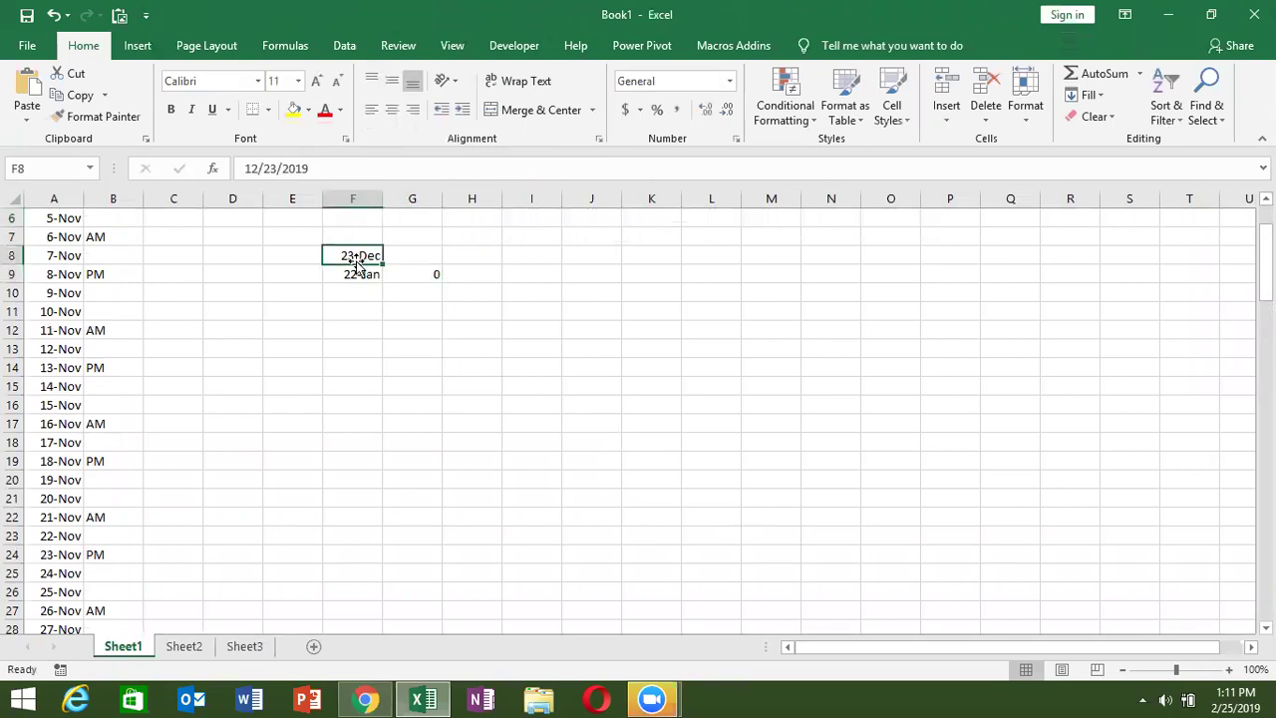
pyautogui.click(332, 172)
pyautogui.press('BackSpace')
pyautogui.write('8')
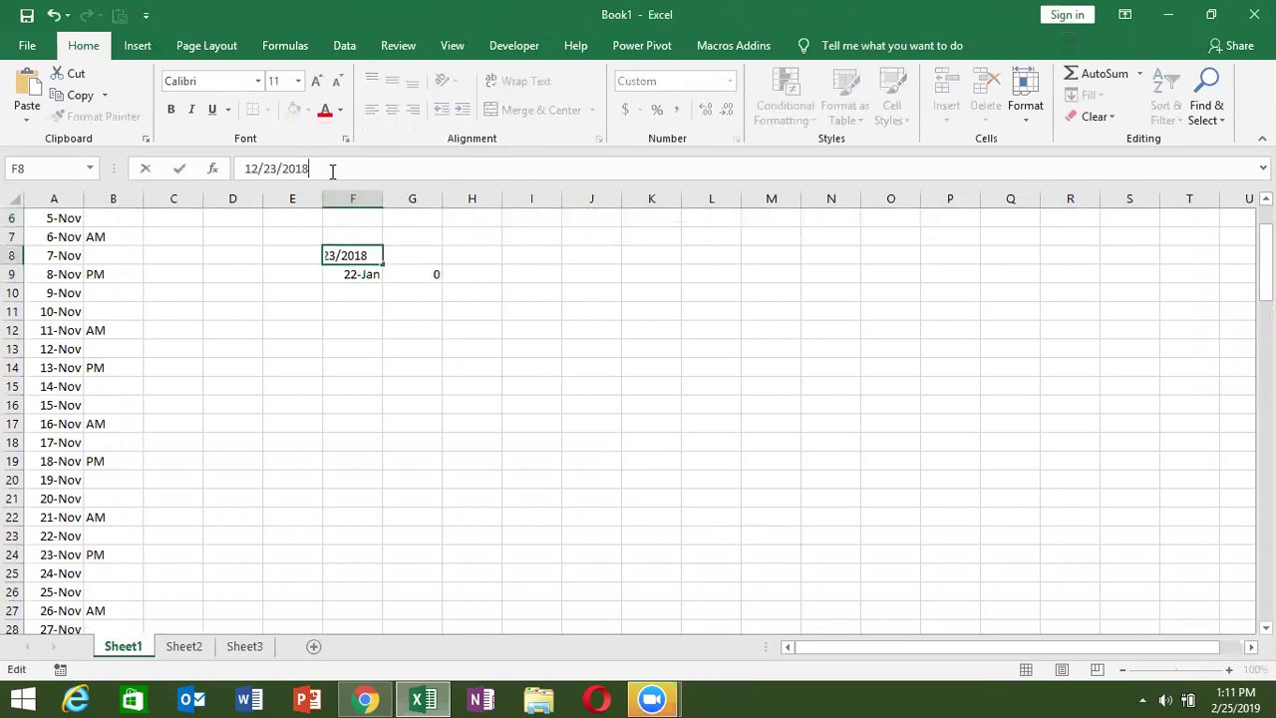
pyautogui.press('Return')
# Step: Change G9's last COUNTIFS criterion from ">0" to ">"&0
pyautogui.doubleClick(405, 274)
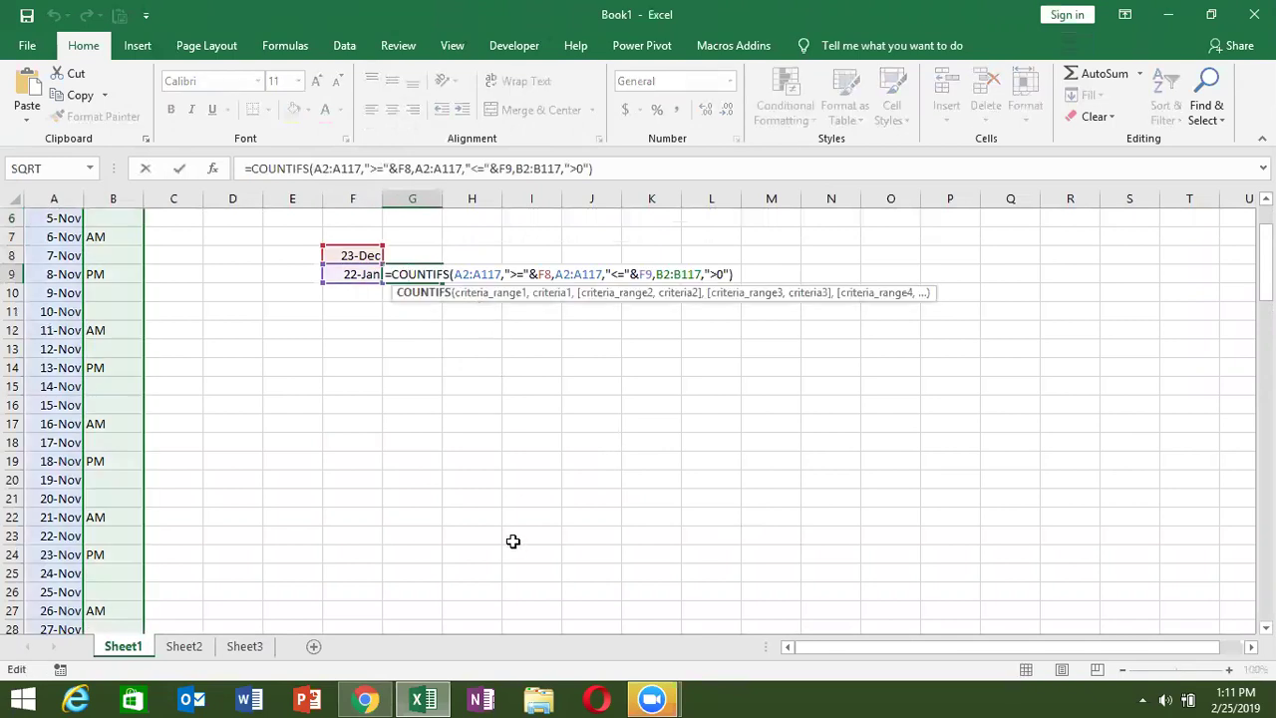
pyautogui.click(717, 274)
pyautogui.press('Delete')
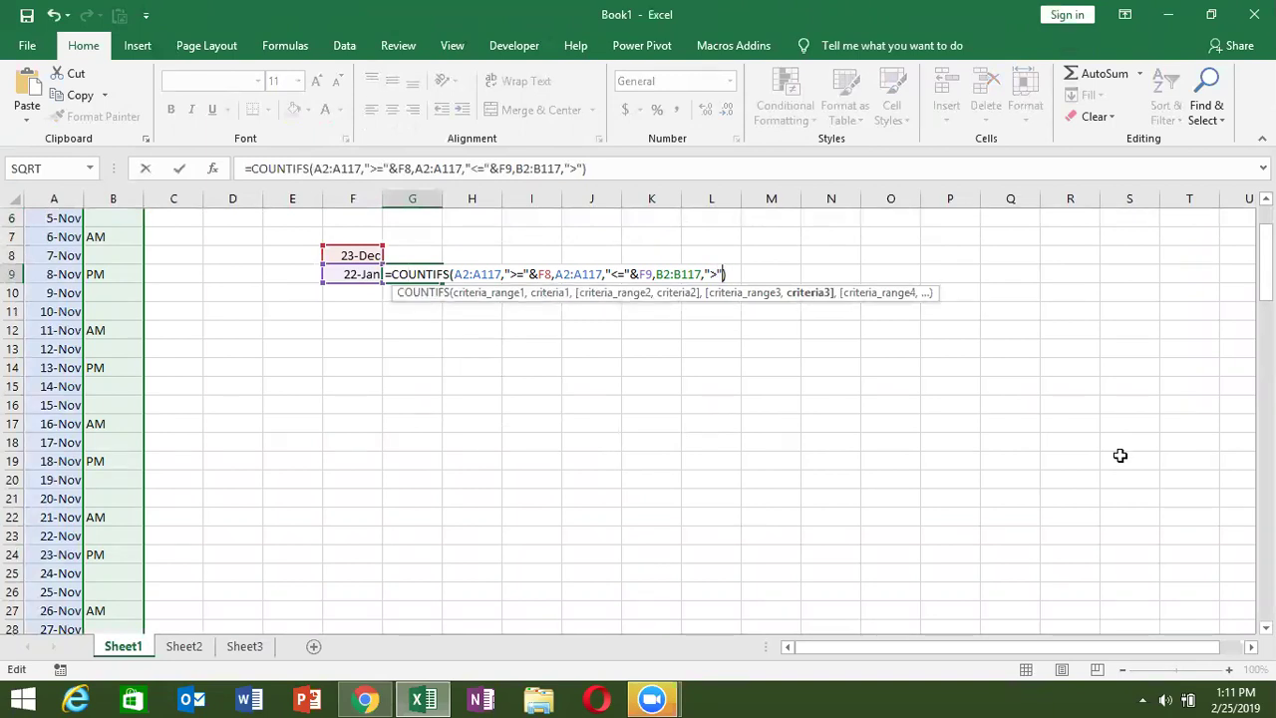
pyautogui.write('0.')
pyautogui.press('Return')
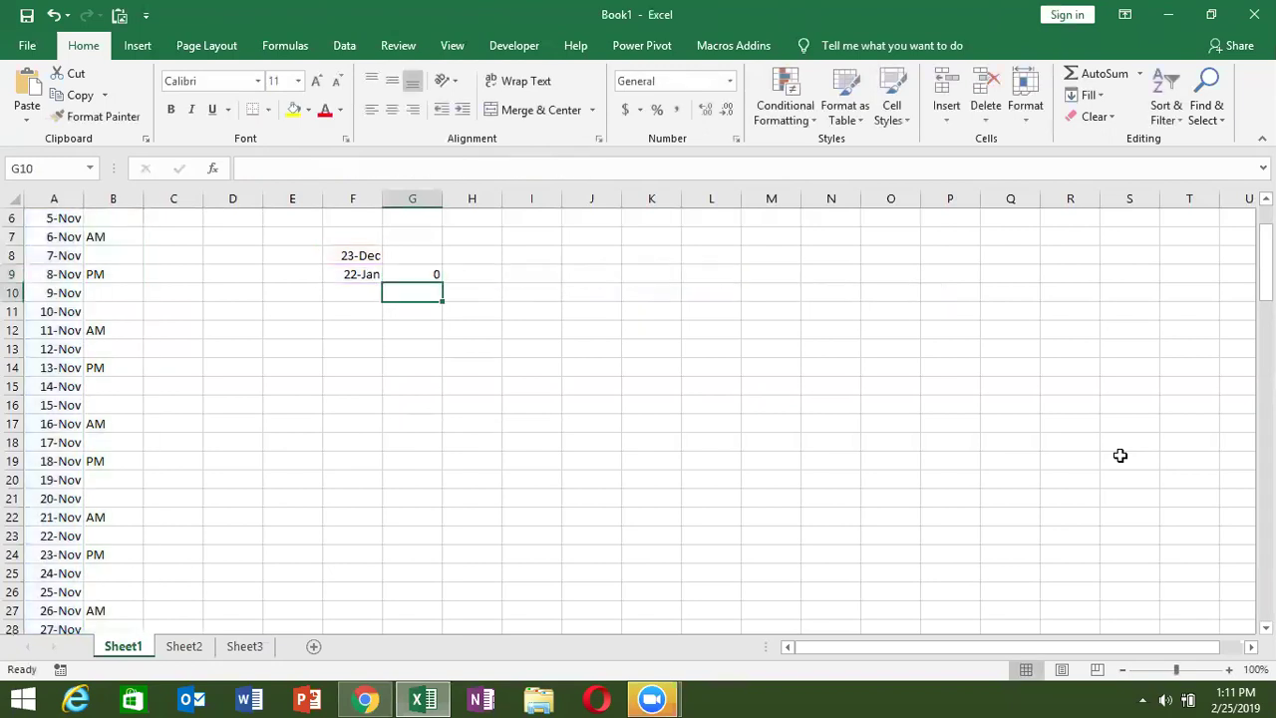
pyautogui.press('Up')
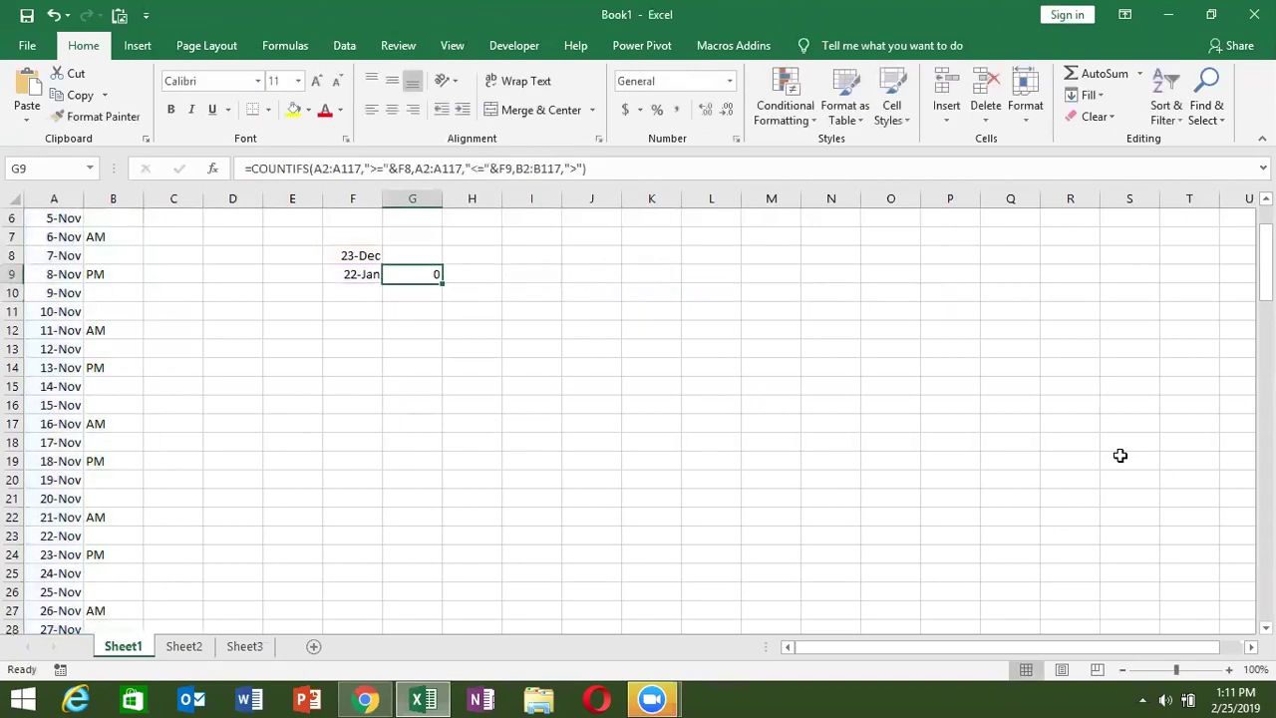
pyautogui.click(581, 168)
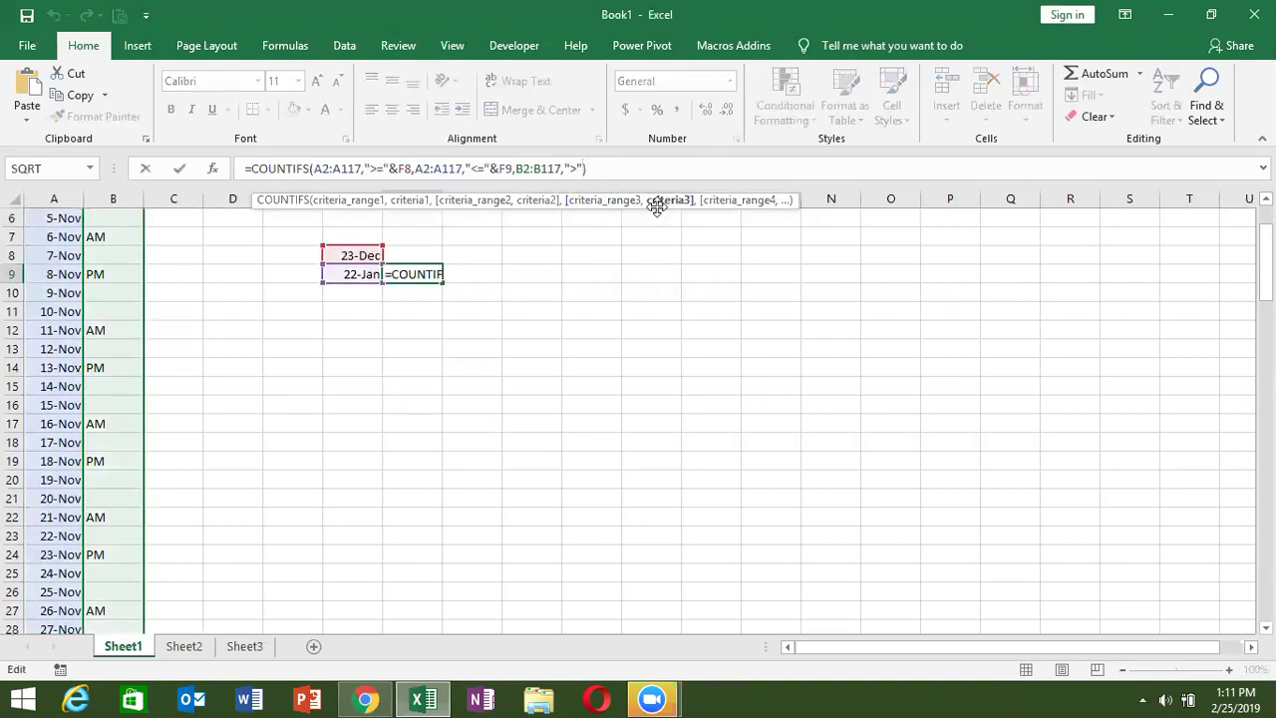
pyautogui.write('&0')
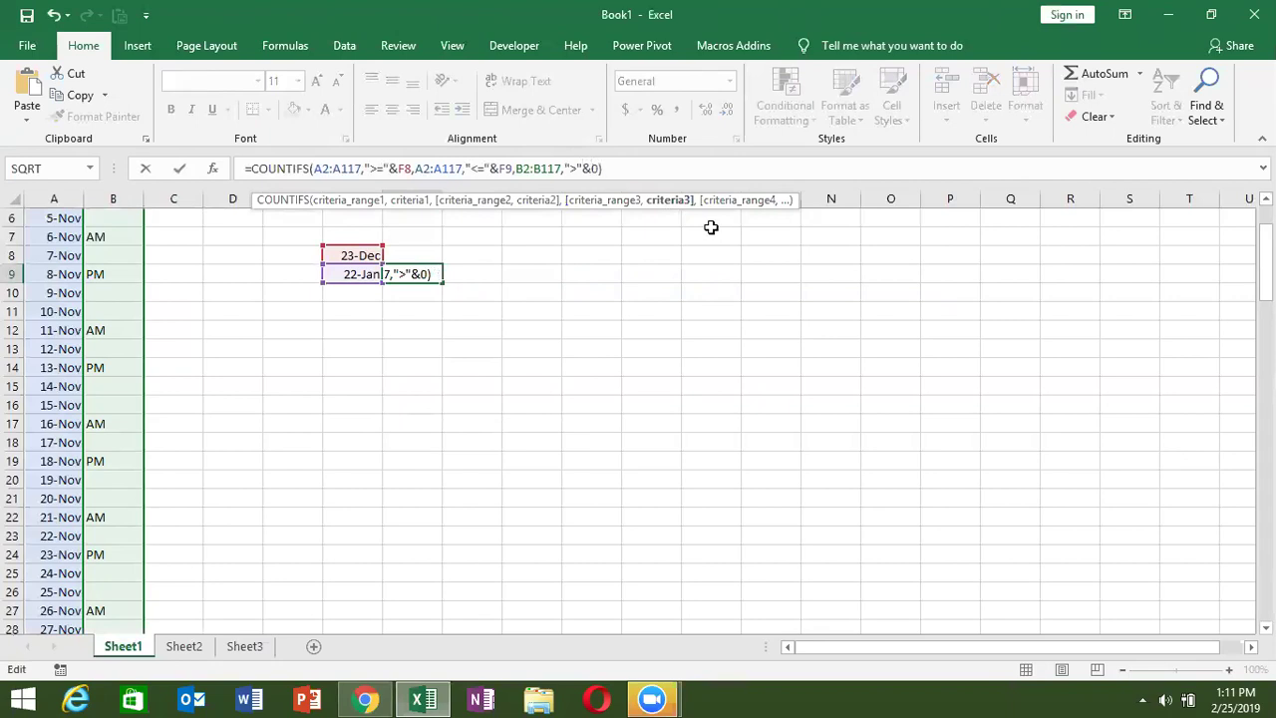
pyautogui.press('Return')
pyautogui.press('Up')
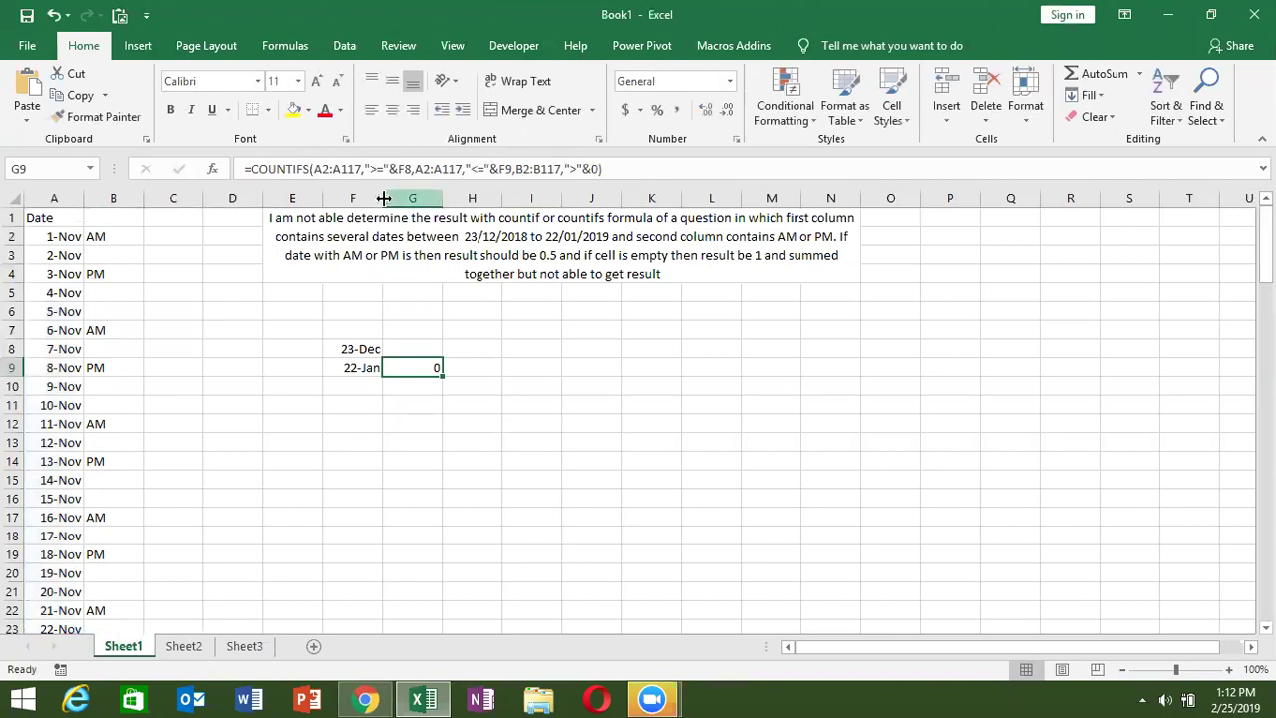
# Step: Edit G9 to use ">="&F8 and "<>"&0 for column B, so it returns 31
pyautogui.click(379, 168)
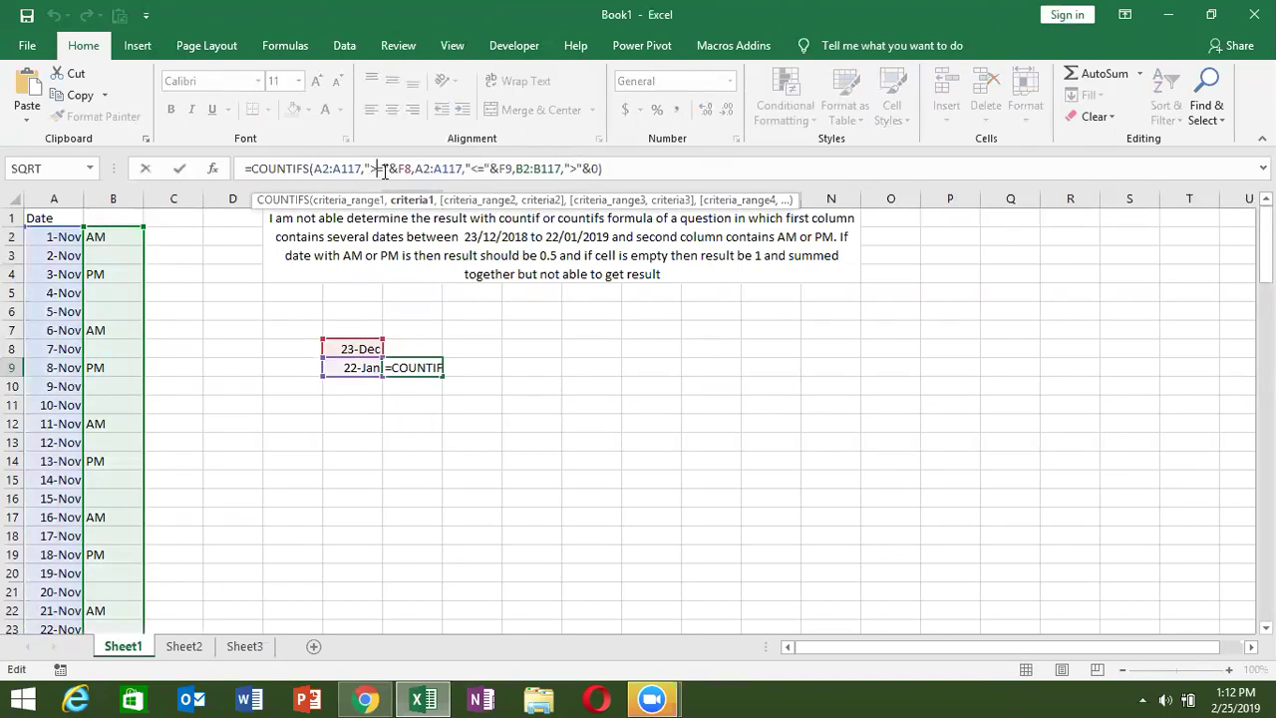
pyautogui.write('=')
pyautogui.click(403, 169)
pyautogui.click(483, 169)
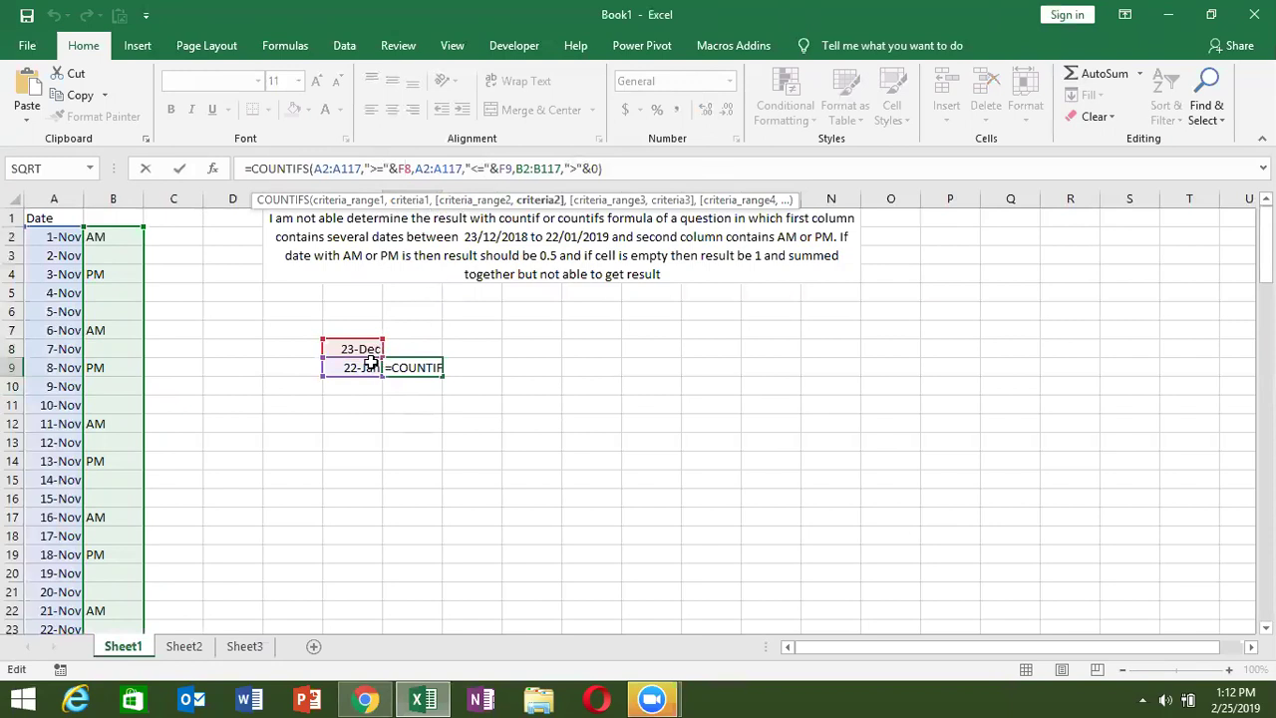
pyautogui.click(512, 169)
pyautogui.press('Right')
pyautogui.press('Right')
pyautogui.press('Right')
pyautogui.press('Right')
pyautogui.press('Right')
pyautogui.press('Right')
pyautogui.press('Right')
pyautogui.press('Right')
pyautogui.press('Right')
pyautogui.write('<')
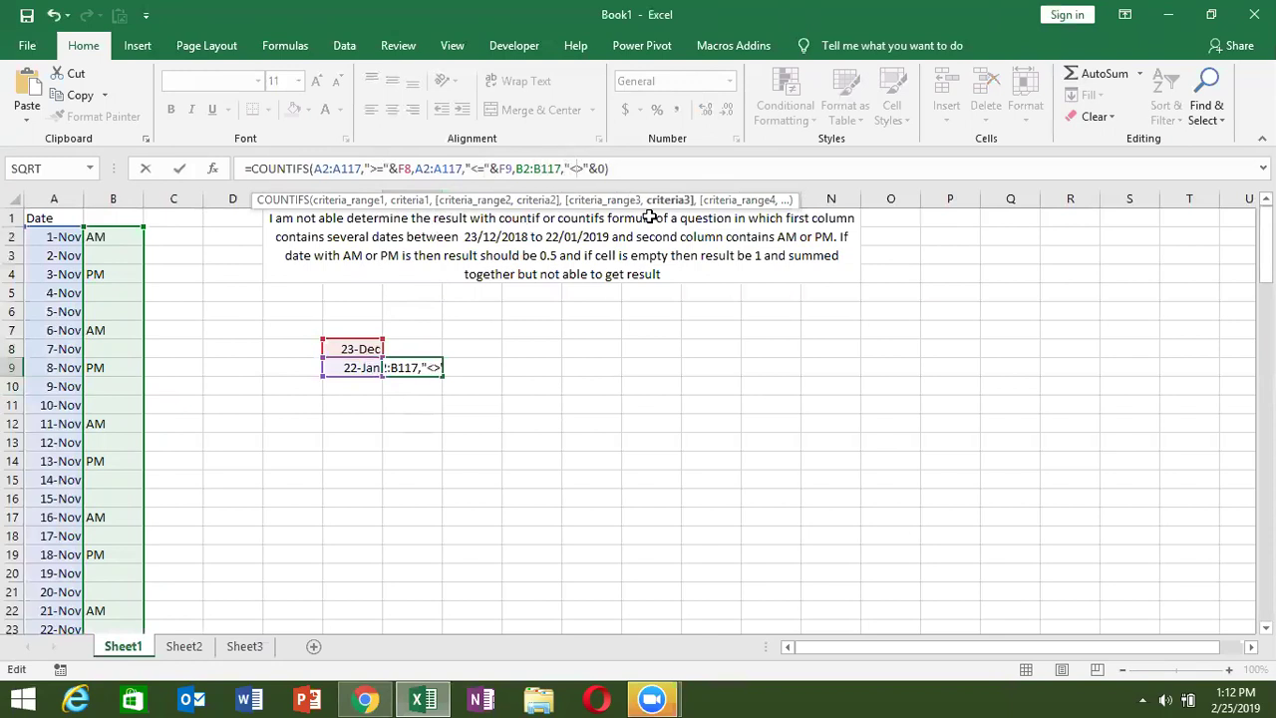
pyautogui.press('Return')
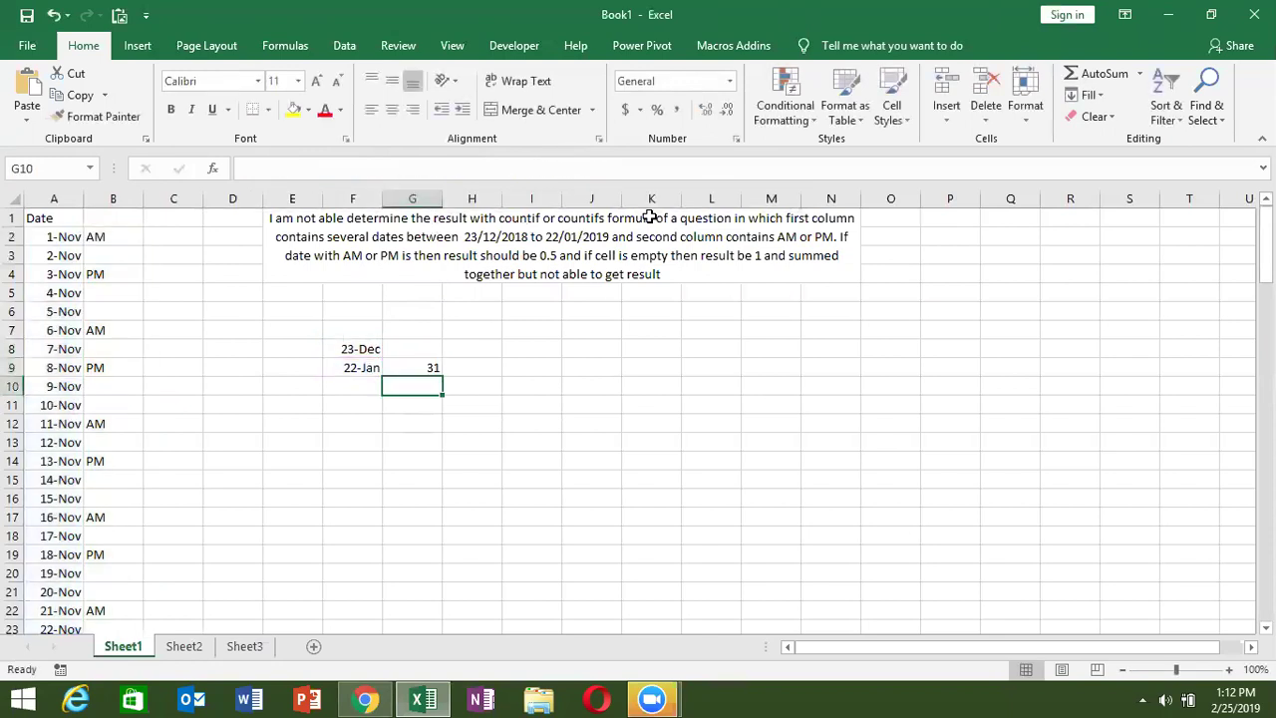
pyautogui.press('Up')
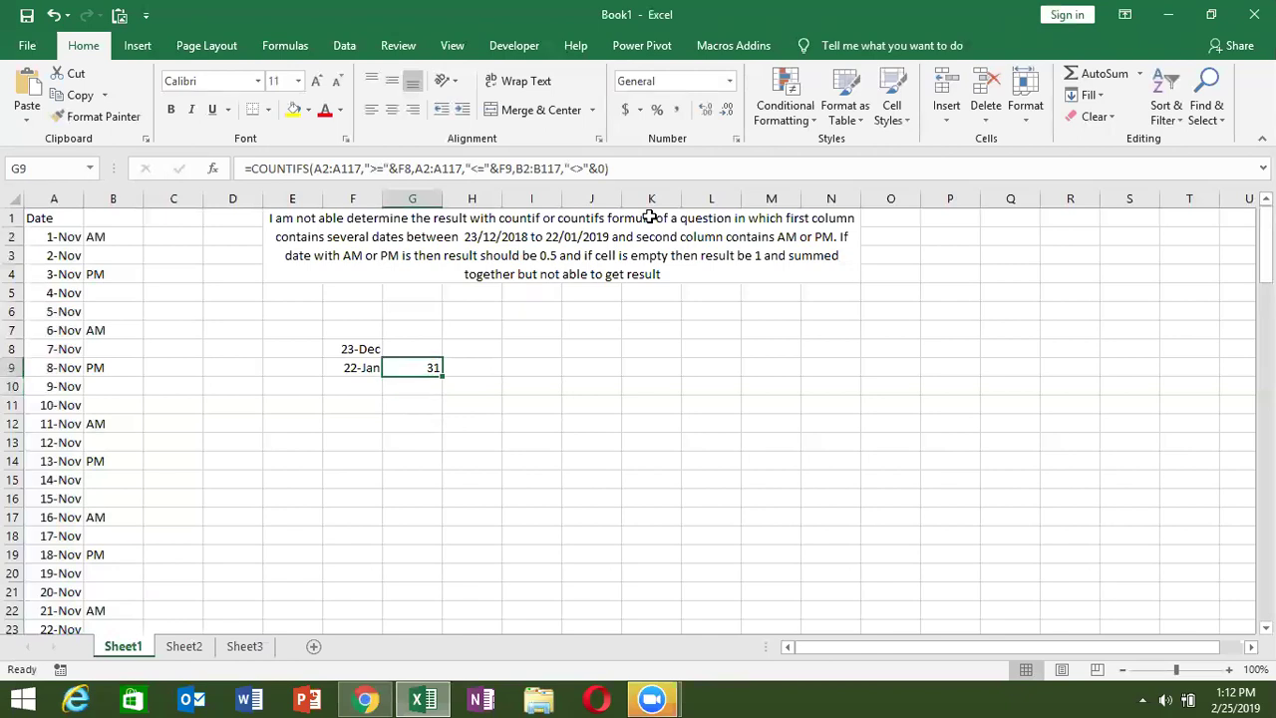
pyautogui.click(59, 217)
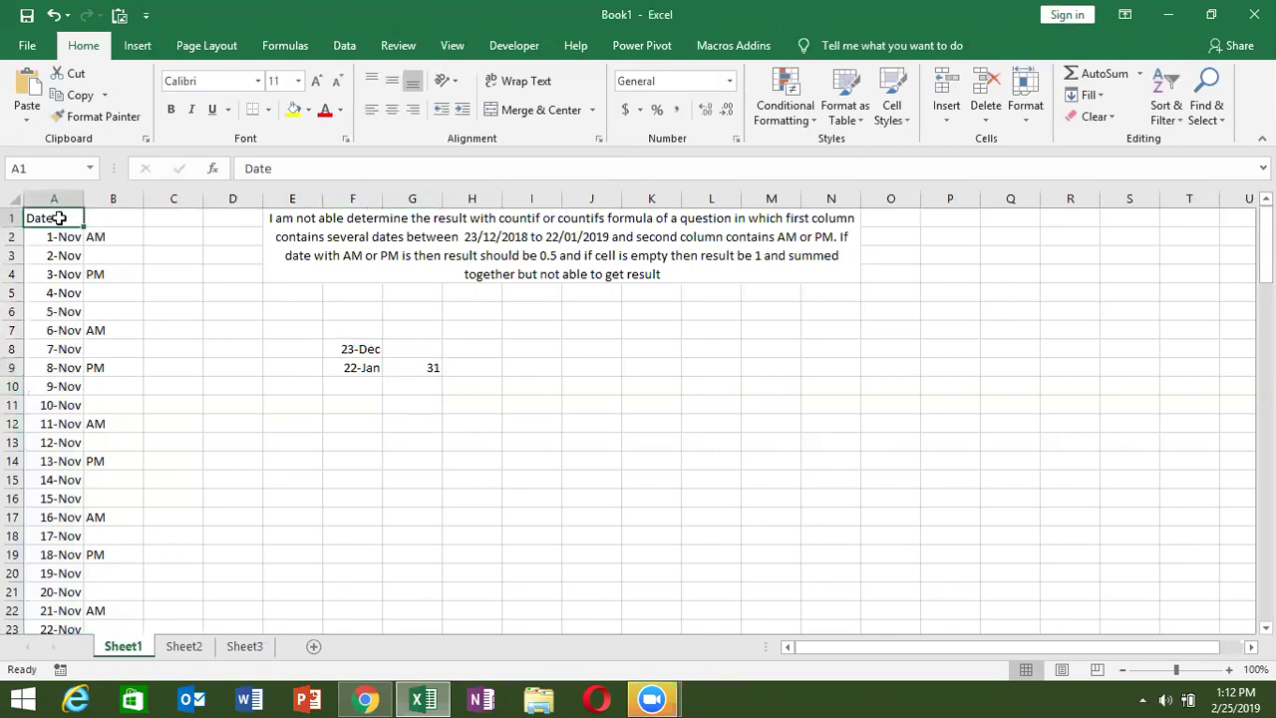
# Step: Copy G9's COUNTIFS formula and paste it into G10
pyautogui.hotkey('ctrl', 'shift', '+')
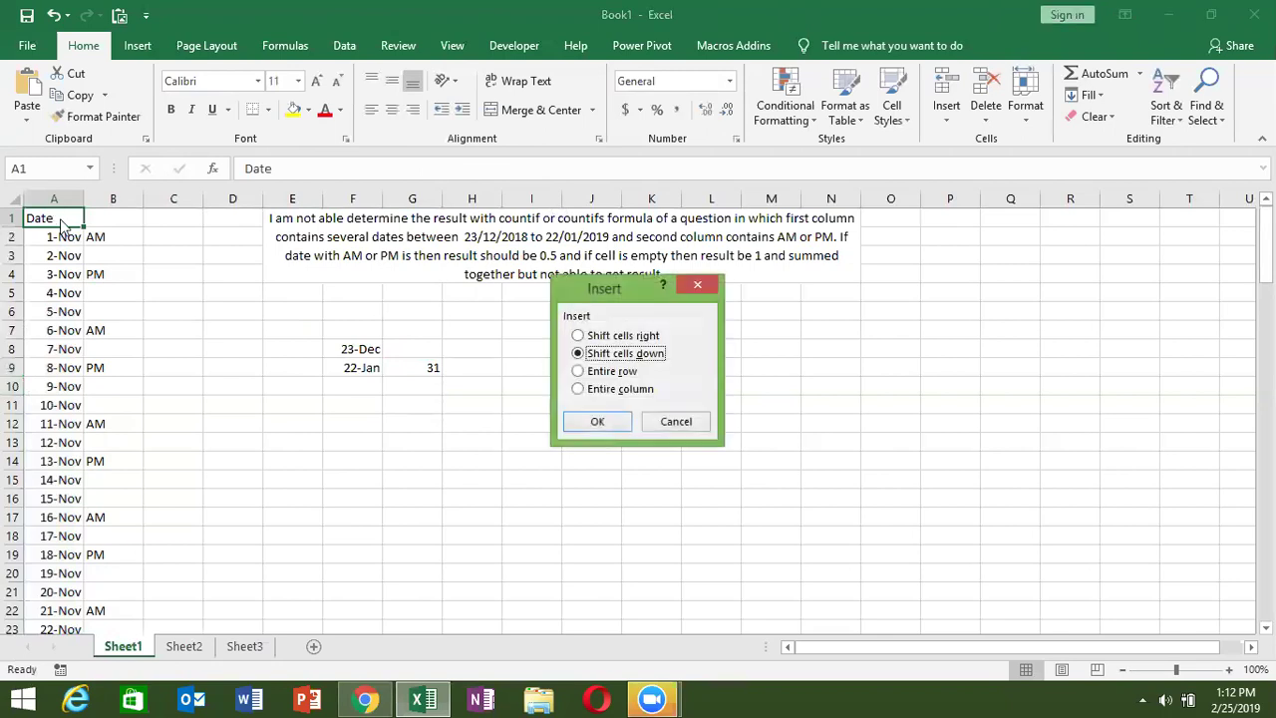
pyautogui.press('Escape')
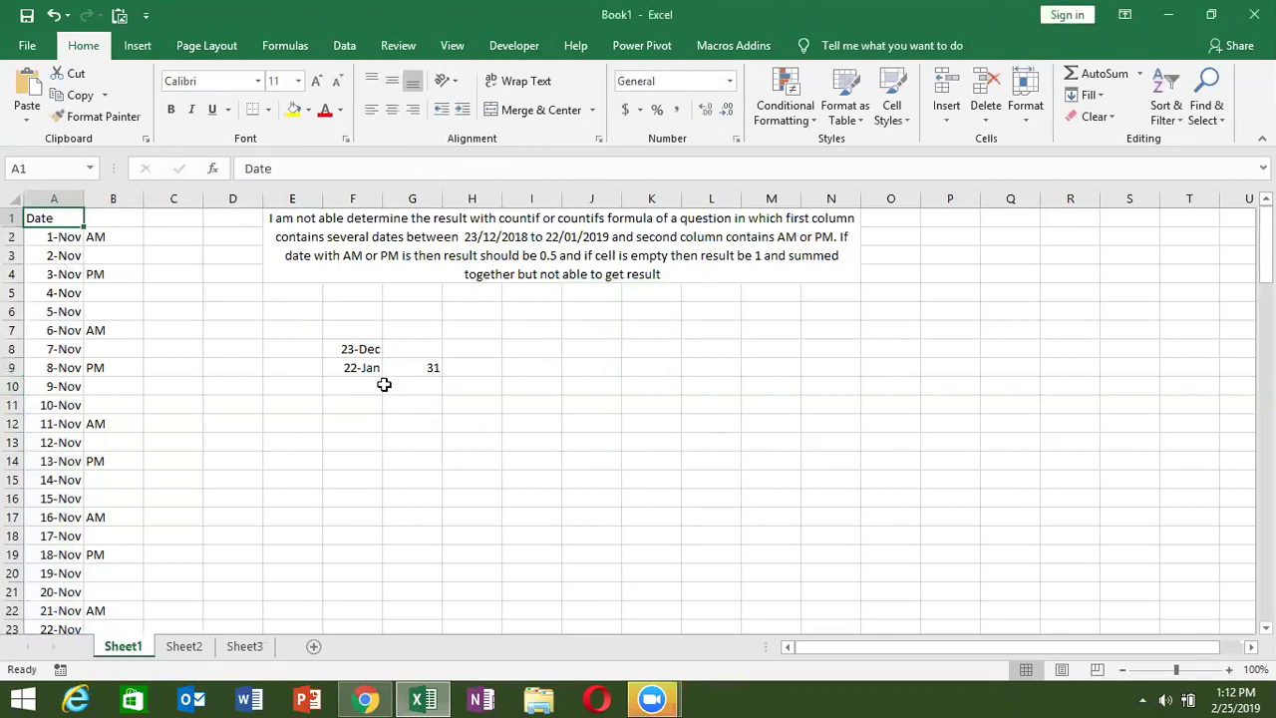
pyautogui.click(370, 367)
pyautogui.click(447, 368)
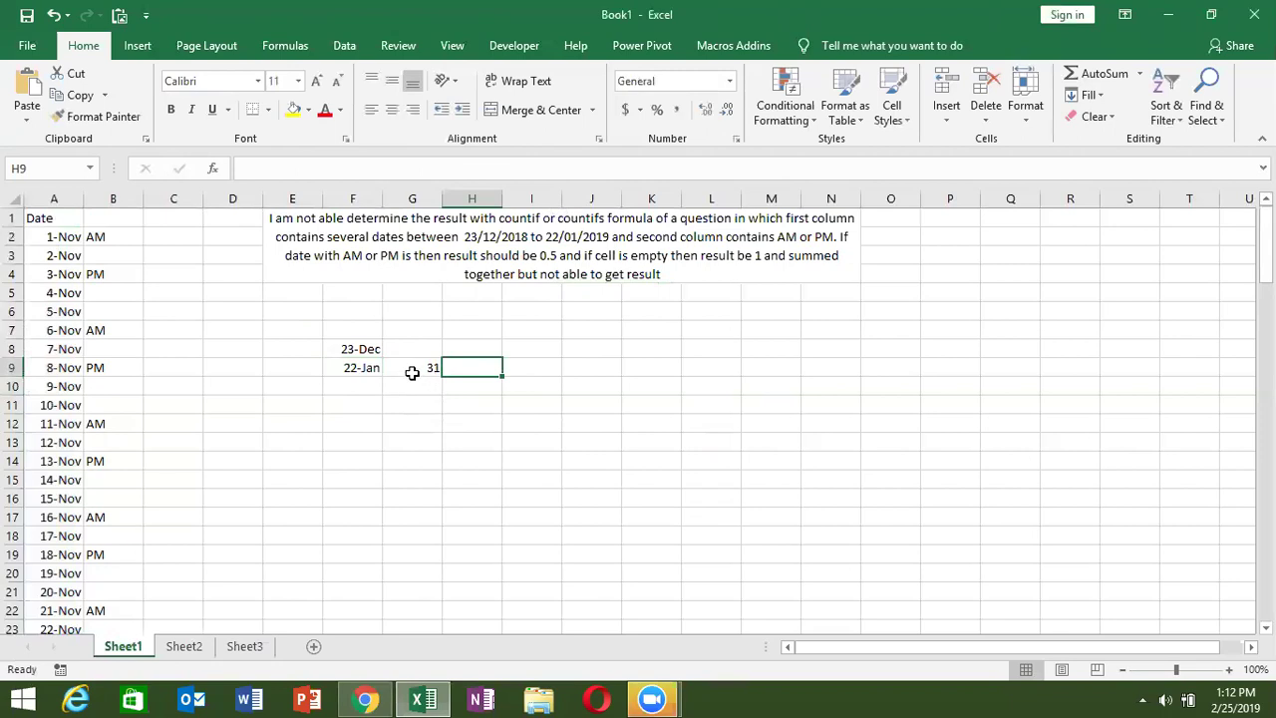
pyautogui.click(413, 369)
pyautogui.click(615, 172)
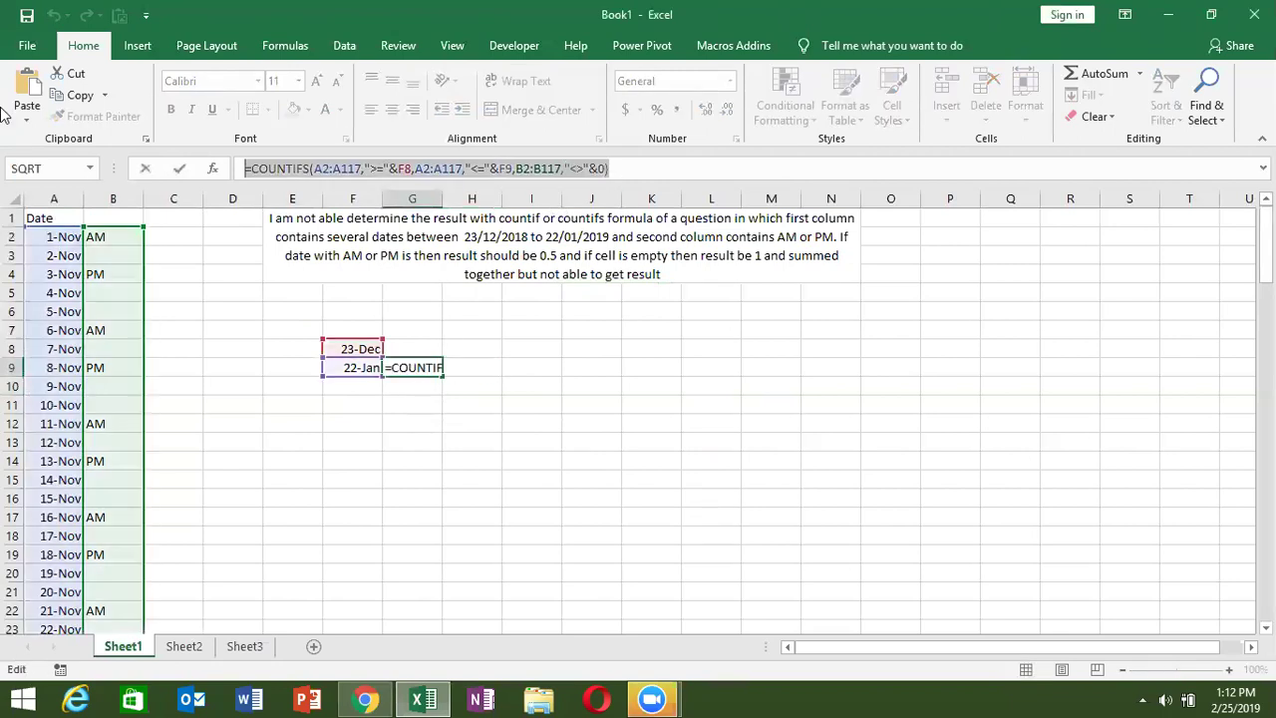
pyautogui.press('Return')
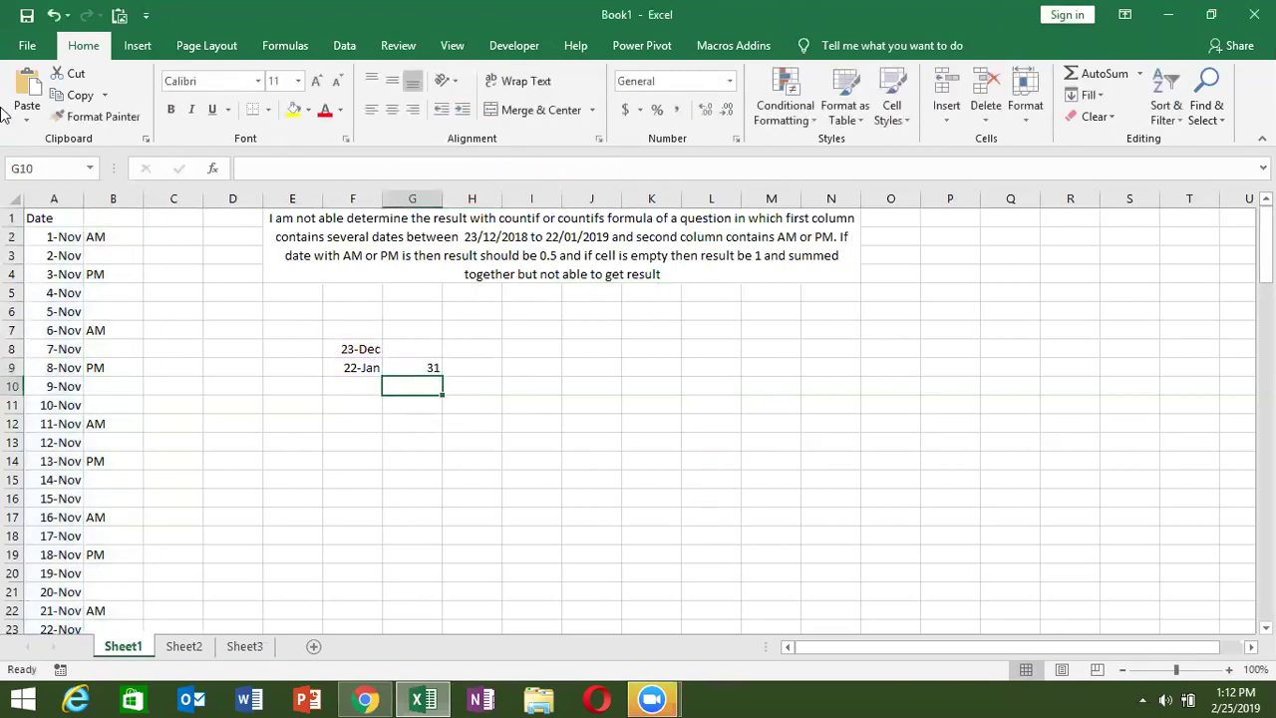
pyautogui.write('=COUNTIFS(A2:A117,">="&F8,A2:A117,"<="&F9,B2:B117,"<>"&0)')
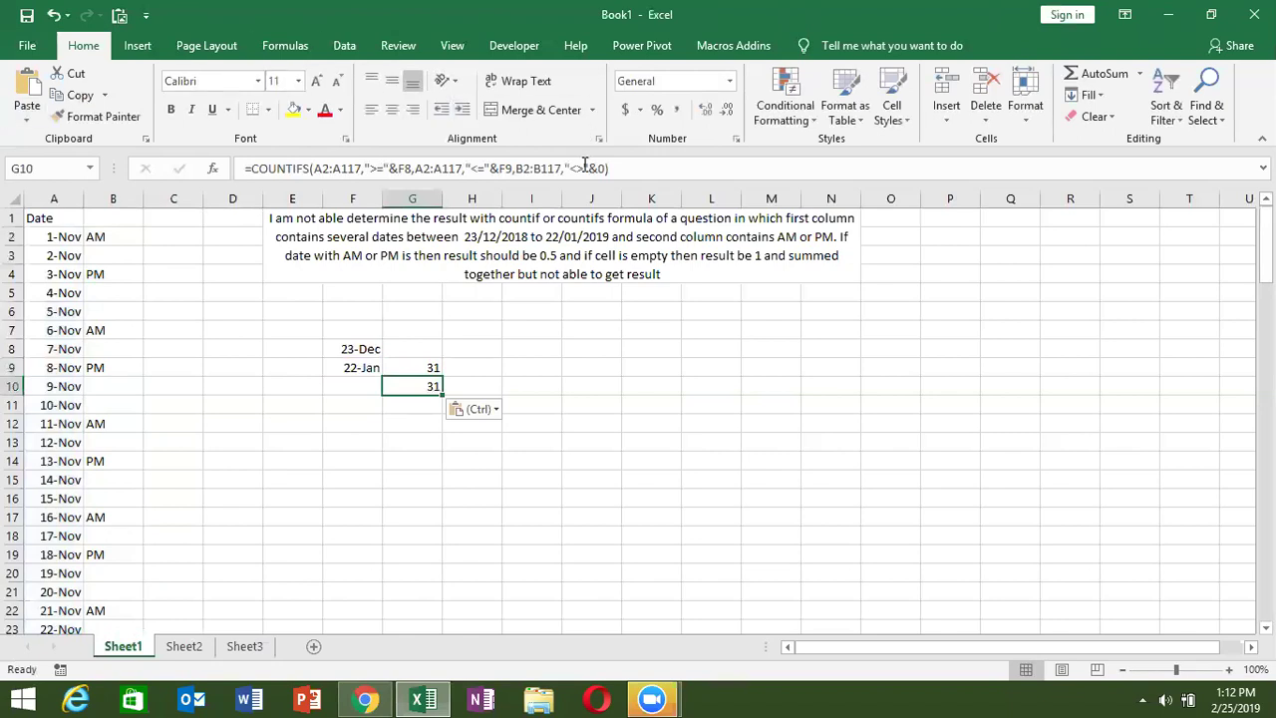
# Step: Try "*" and then 0 as G10's last COUNTIFS criterion
pyautogui.click(583, 168)
pyautogui.press('BackSpace')
pyautogui.press('BackSpace')
pyautogui.write('\\*')
pyautogui.press('Return')
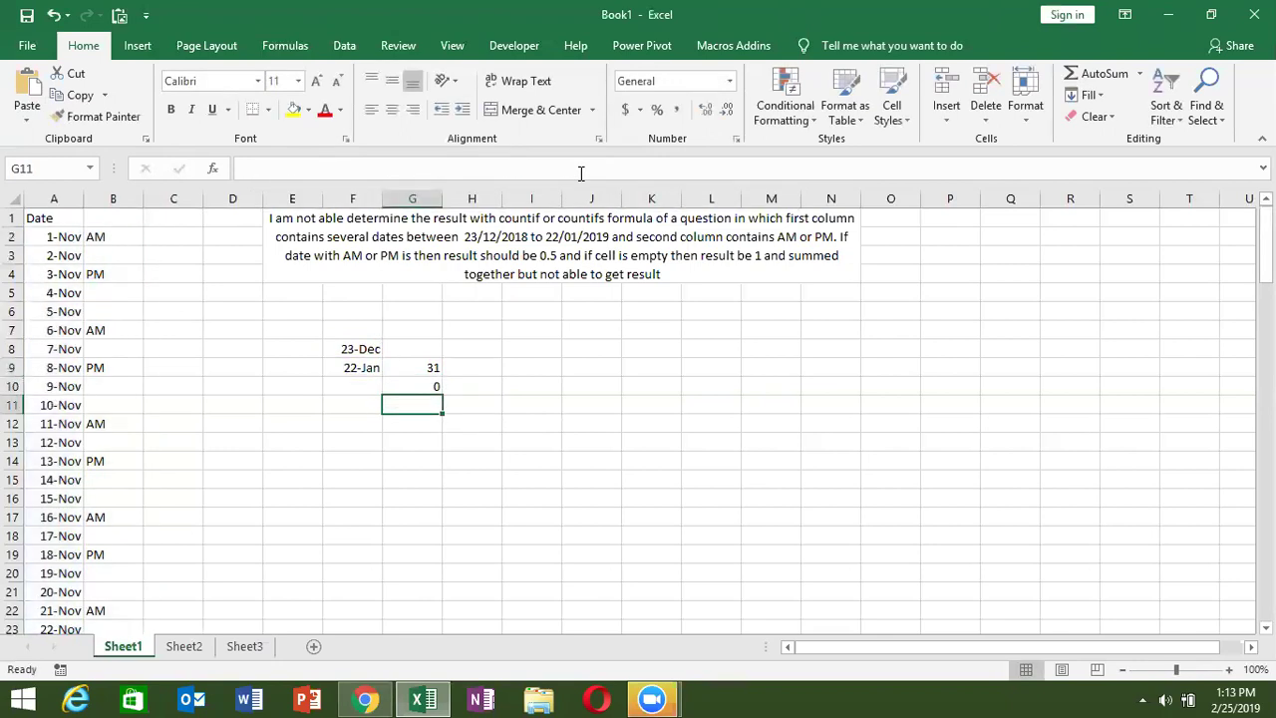
pyautogui.click(427, 390)
pyautogui.doubleClick(427, 389)
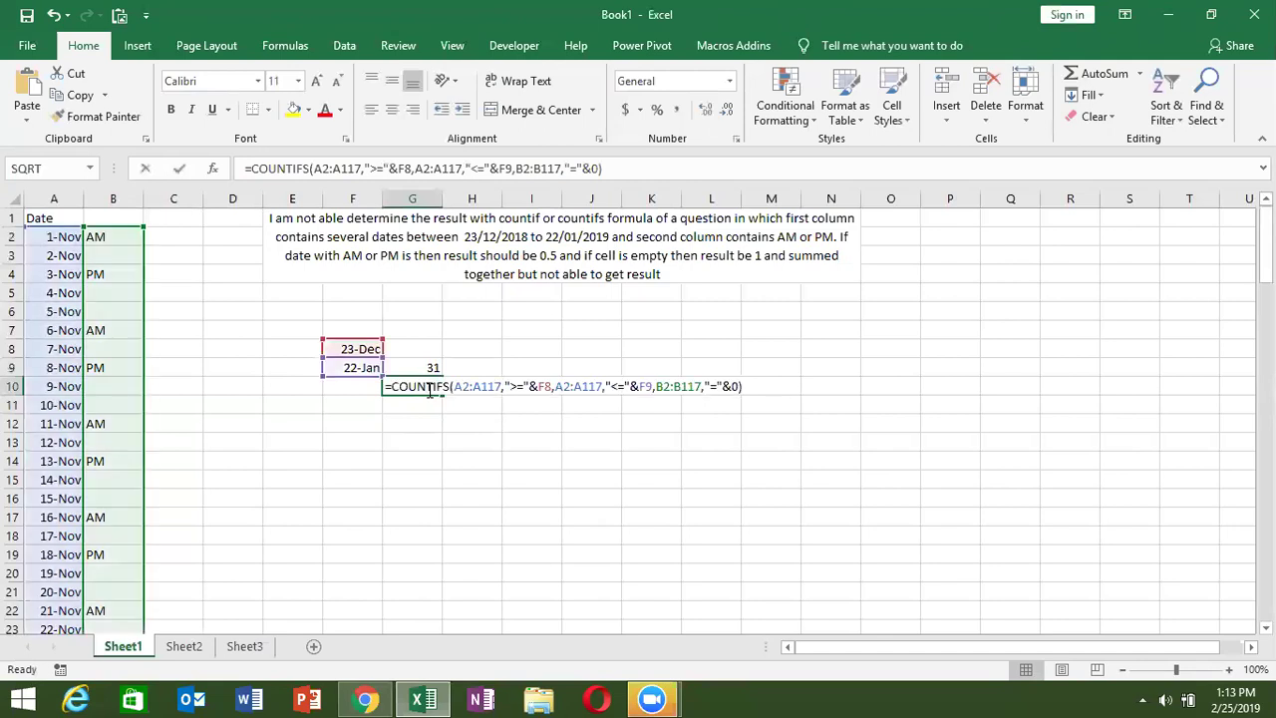
pyautogui.click(738, 386)
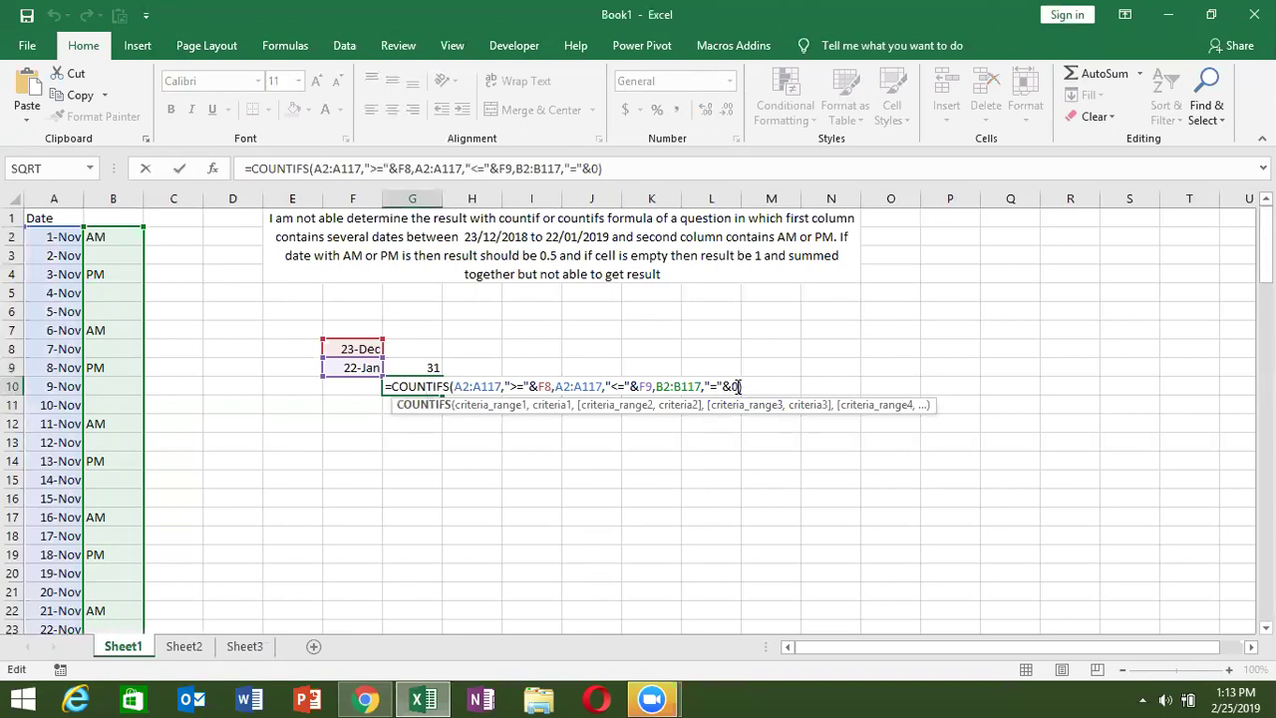
pyautogui.press('BackSpace')
pyautogui.press('BackSpace')
pyautogui.press('BackSpace')
pyautogui.press('BackSpace')
pyautogui.press('BackSpace')
pyautogui.write('0')
pyautogui.press('Return')
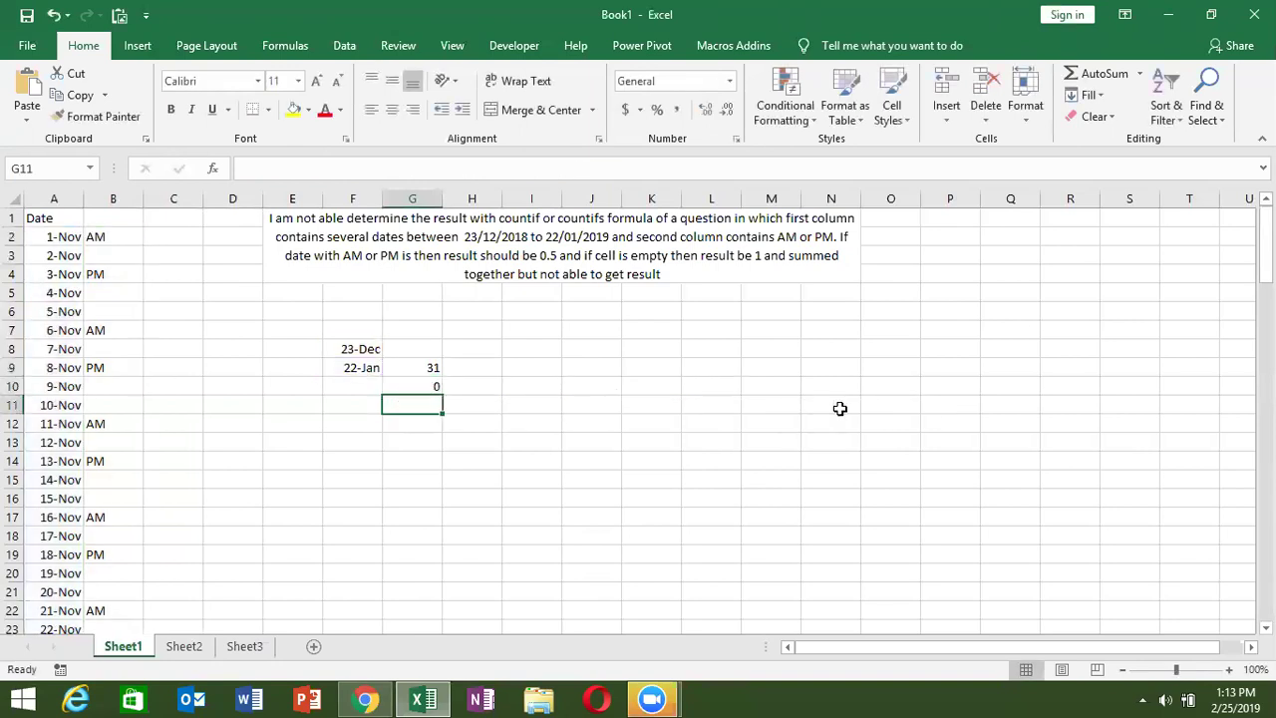
# Step: Set G10's last criterion to "" so it counts 18 blank-entry dates
pyautogui.press('Up')
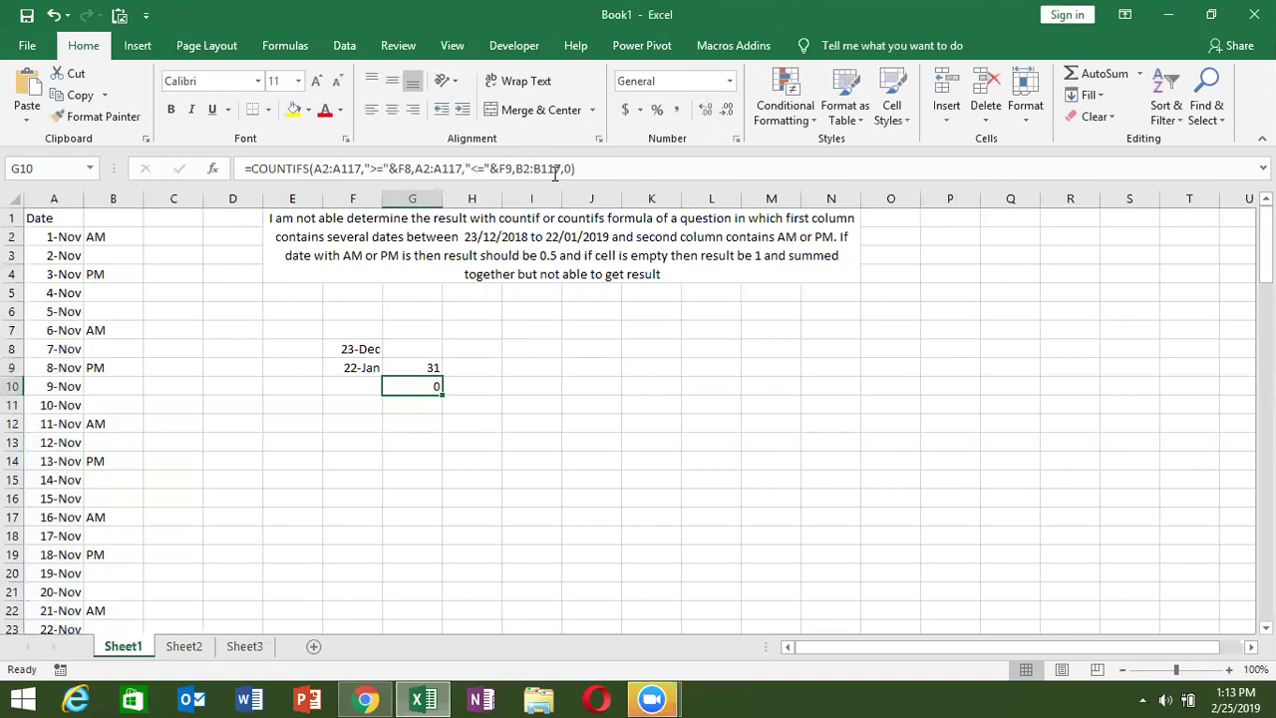
pyautogui.click(564, 168)
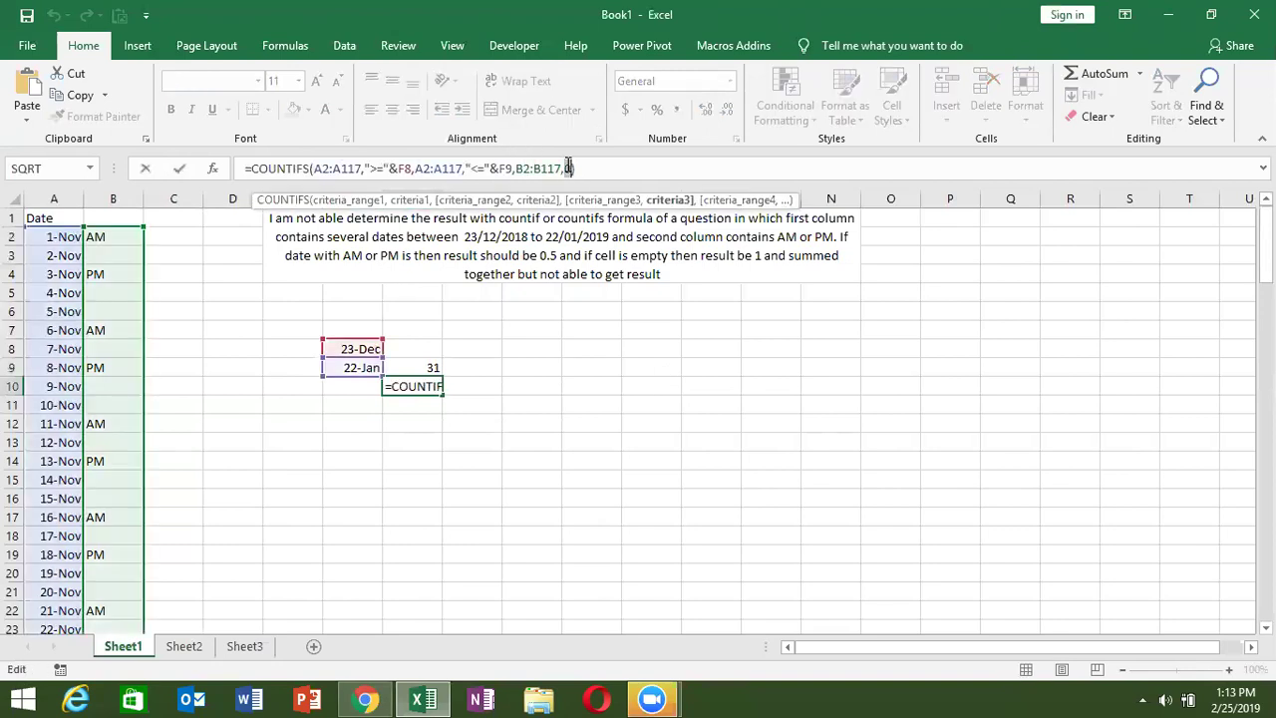
pyautogui.press('BackSpace')
pyautogui.write('""')
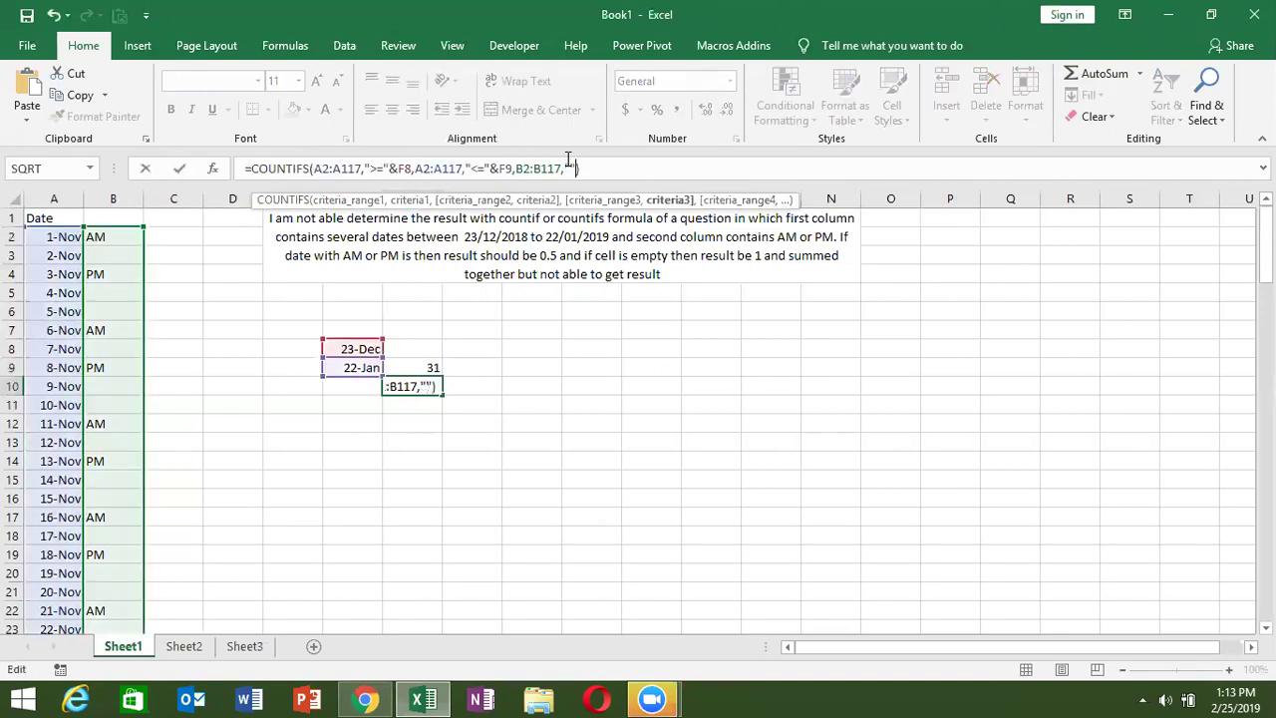
pyautogui.hotkey('ctrl', 'Return')
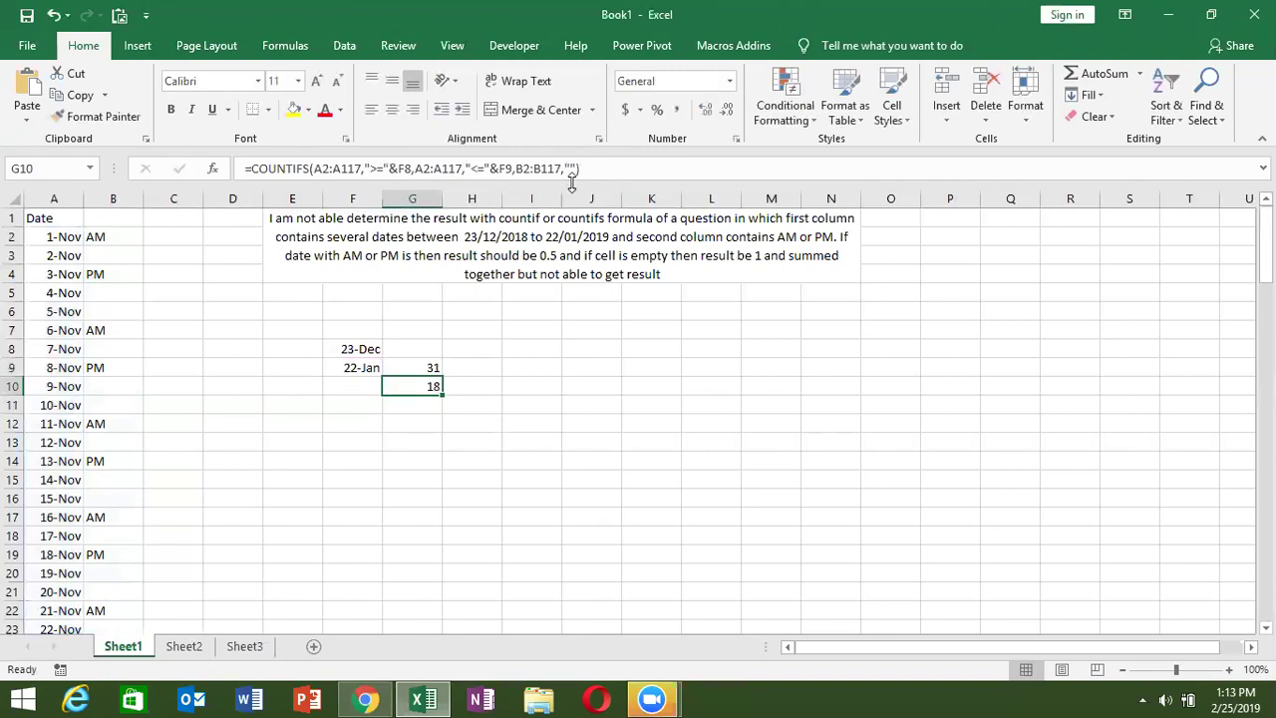
pyautogui.click(470, 403)
# Step: Enter =G10+G9/2 in H11
pyautogui.write('=')
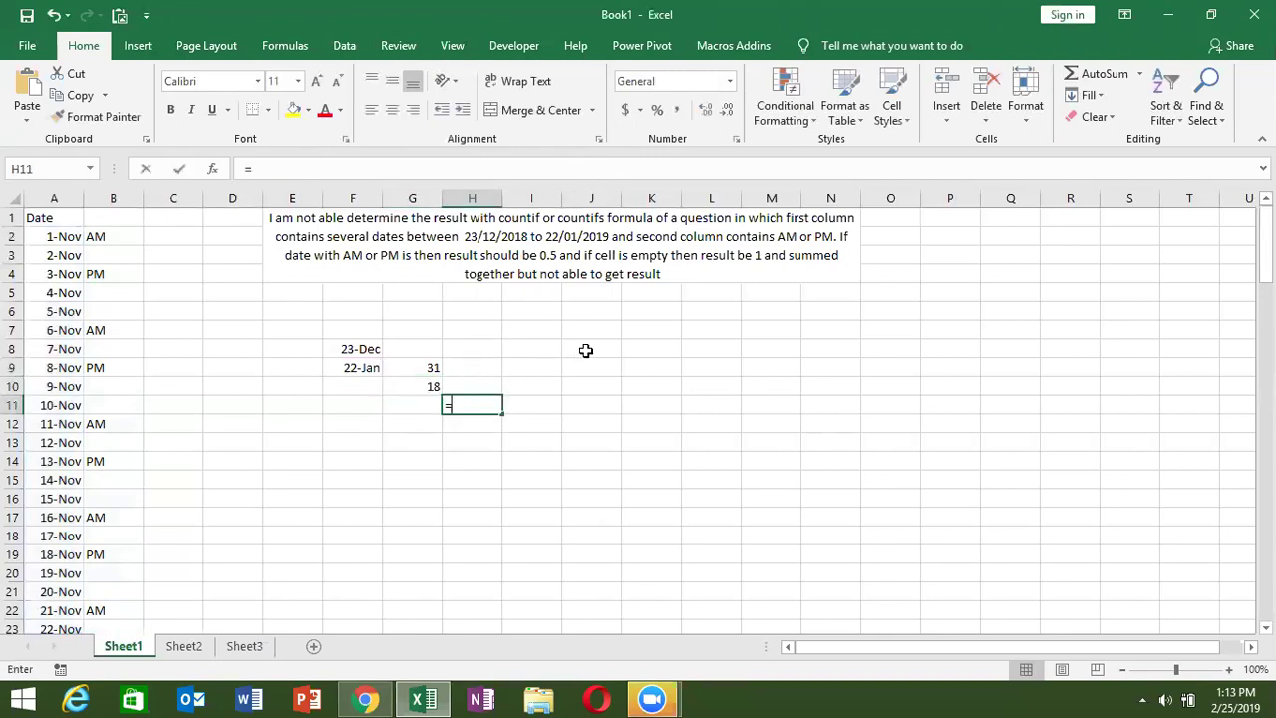
pyautogui.press('Up')
pyautogui.press('Left')
pyautogui.write('+')
pyautogui.press('Up')
pyautogui.press('Up')
pyautogui.press('Left')
pyautogui.write('/')
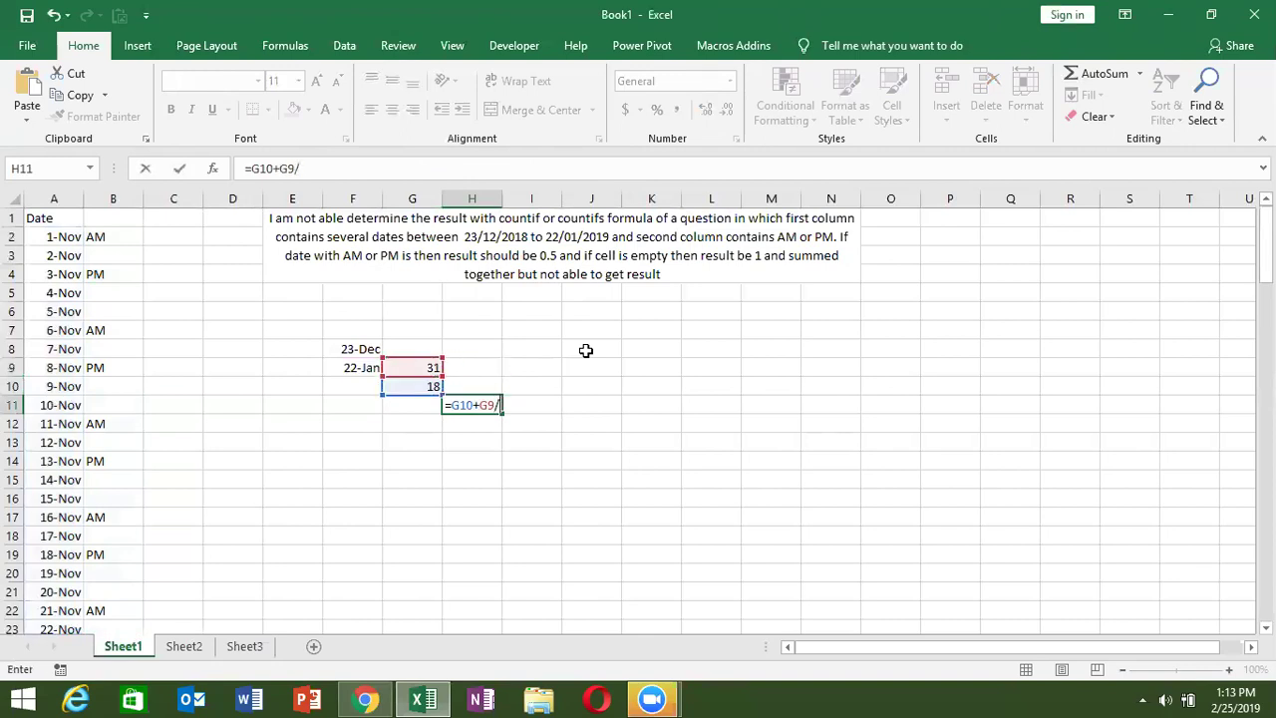
pyautogui.write('2')
pyautogui.press('Return')
pyautogui.press('Up')
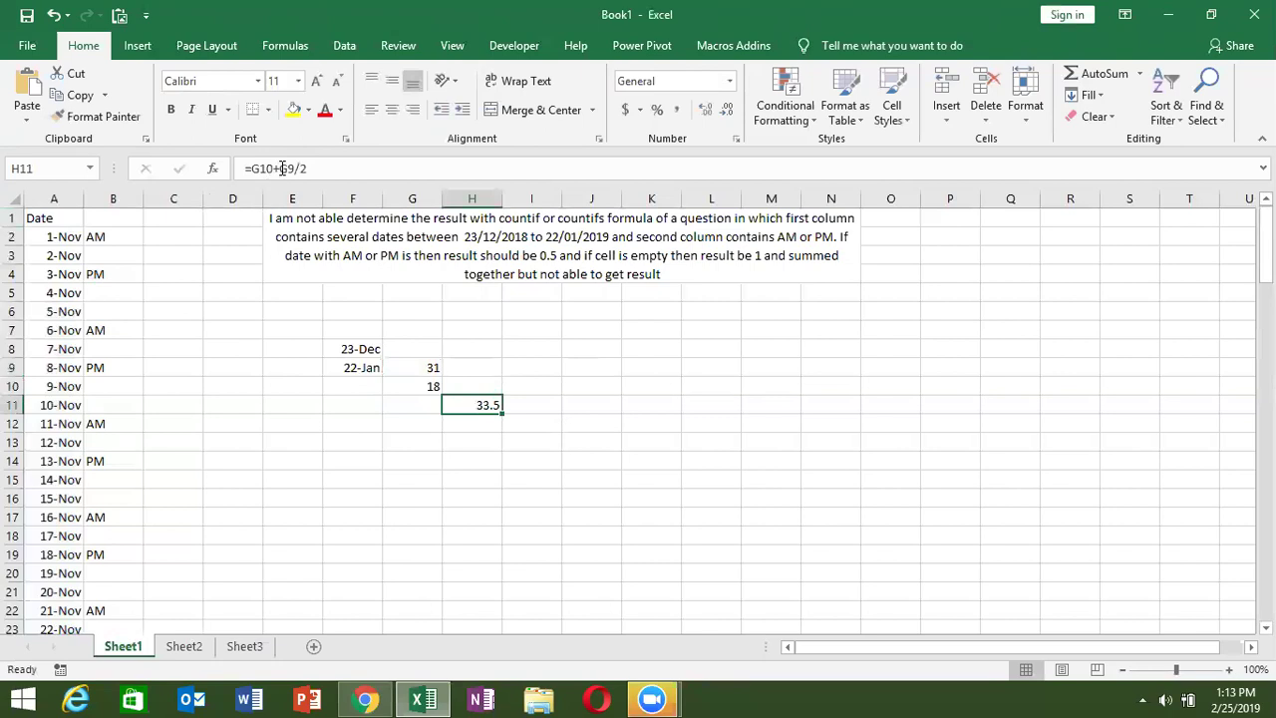
# Step: Wrap G9/2 in parentheses so H11 reads =G10+(G9/2), giving 33.5
pyautogui.click(280, 170)
pyautogui.write('(')
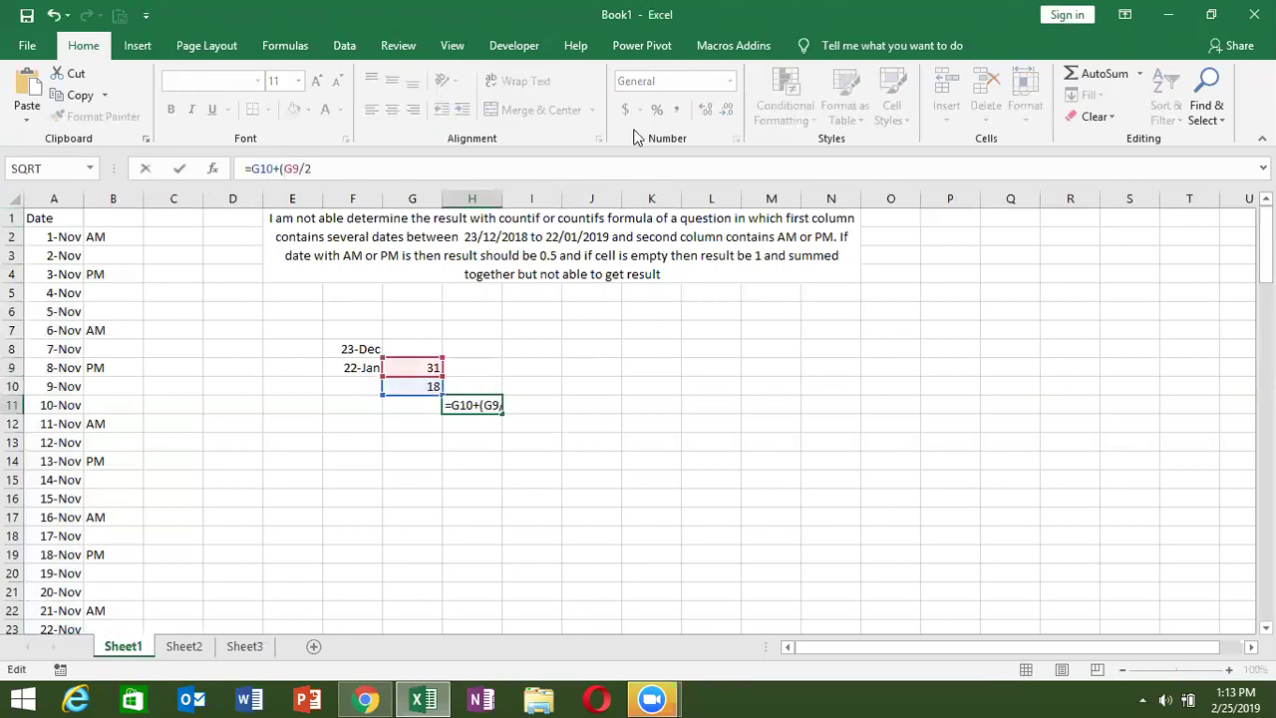
pyautogui.click(397, 165)
pyautogui.write(')')
pyautogui.hotkey('ctrl', 'Return')
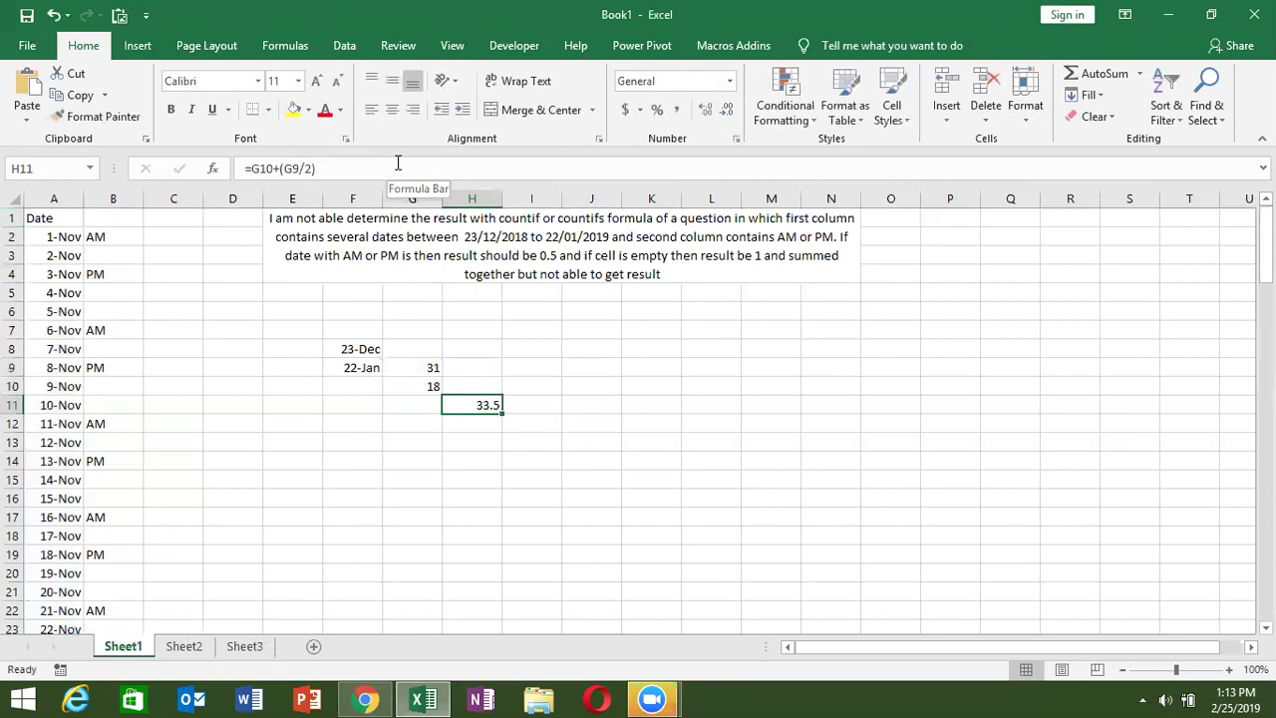
# Step: Review G10 and copy G9's full COUNTIFS formula text from the formula bar
pyautogui.click(434, 389)
pyautogui.click(445, 407)
pyautogui.click(428, 369)
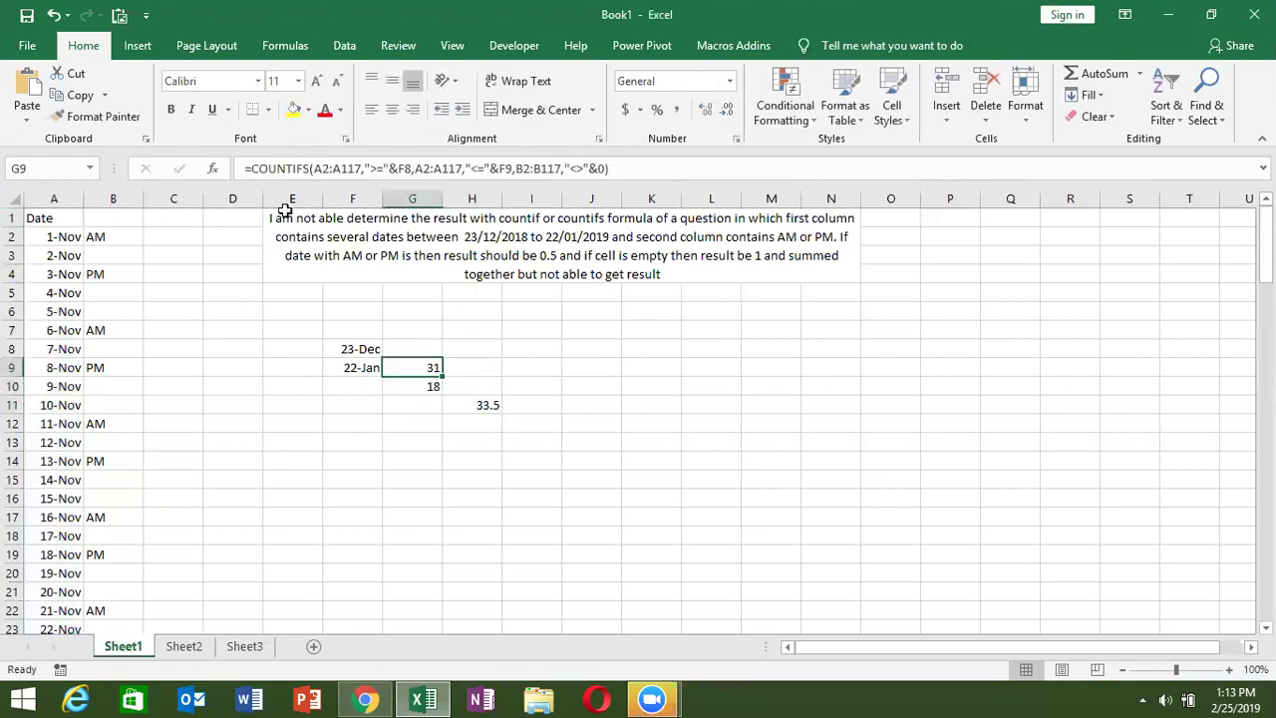
pyautogui.moveTo(251, 168); pyautogui.dragTo(608, 169)
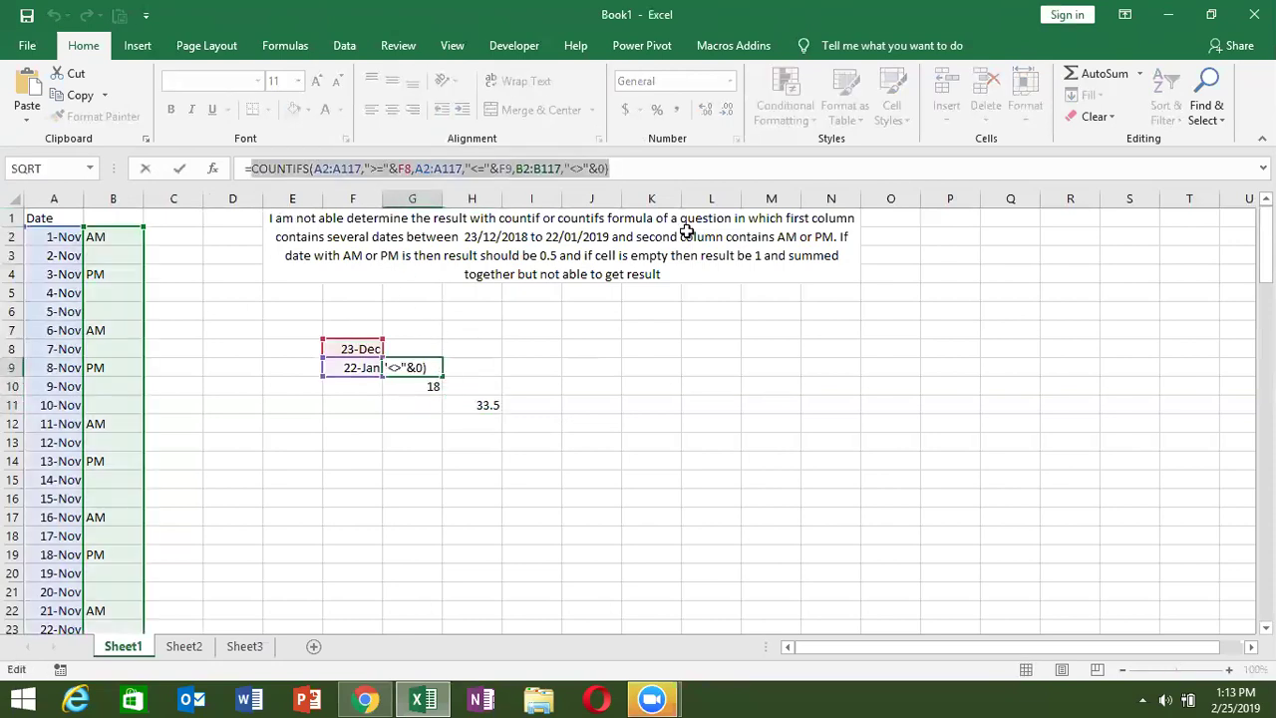
pyautogui.press('Escape')
# Step: Replace G10 in H11 with the pasted COUNTIFS expression in parentheses, giving 46.5
pyautogui.click(477, 406)
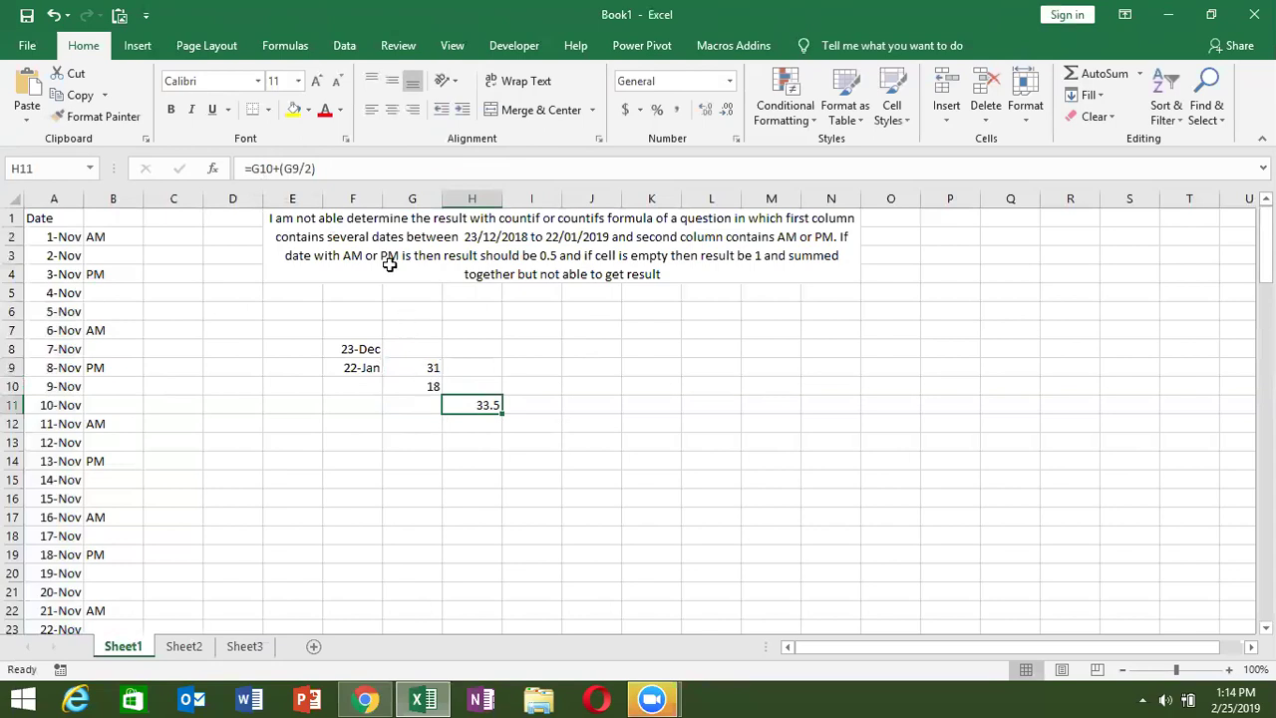
pyautogui.click(268, 169)
pyautogui.doubleClick(268, 169)
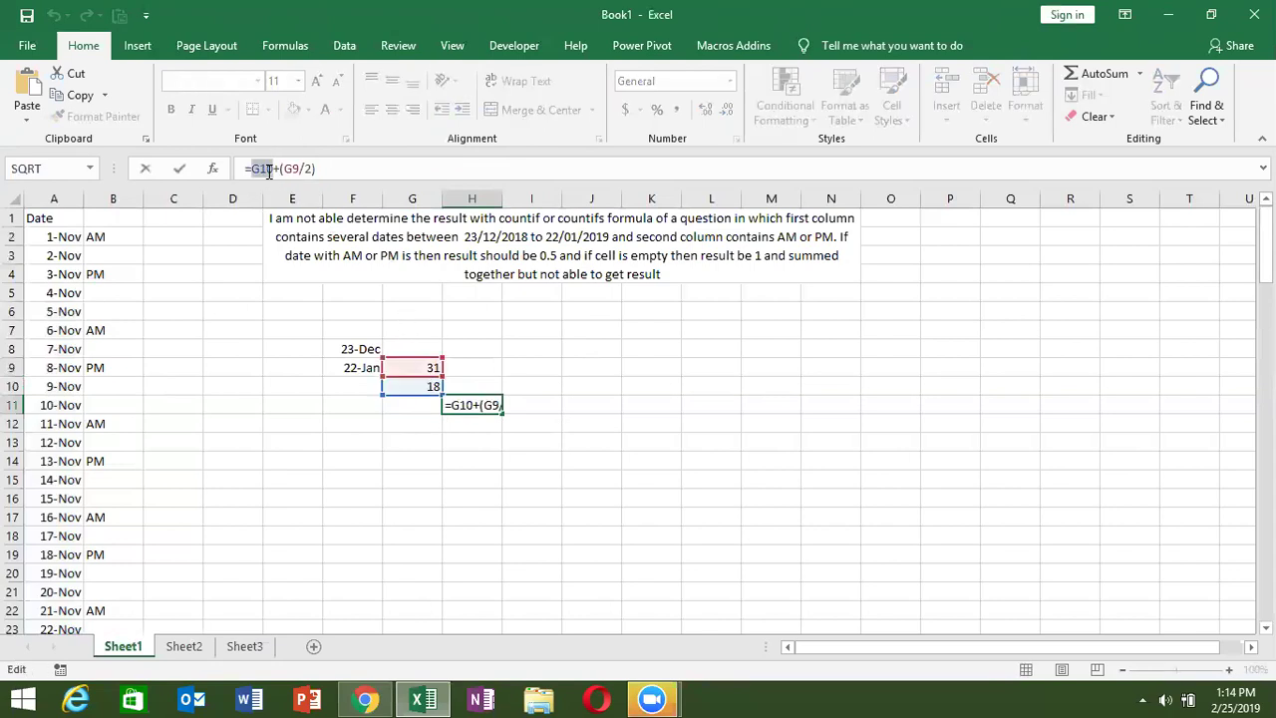
pyautogui.write('()')
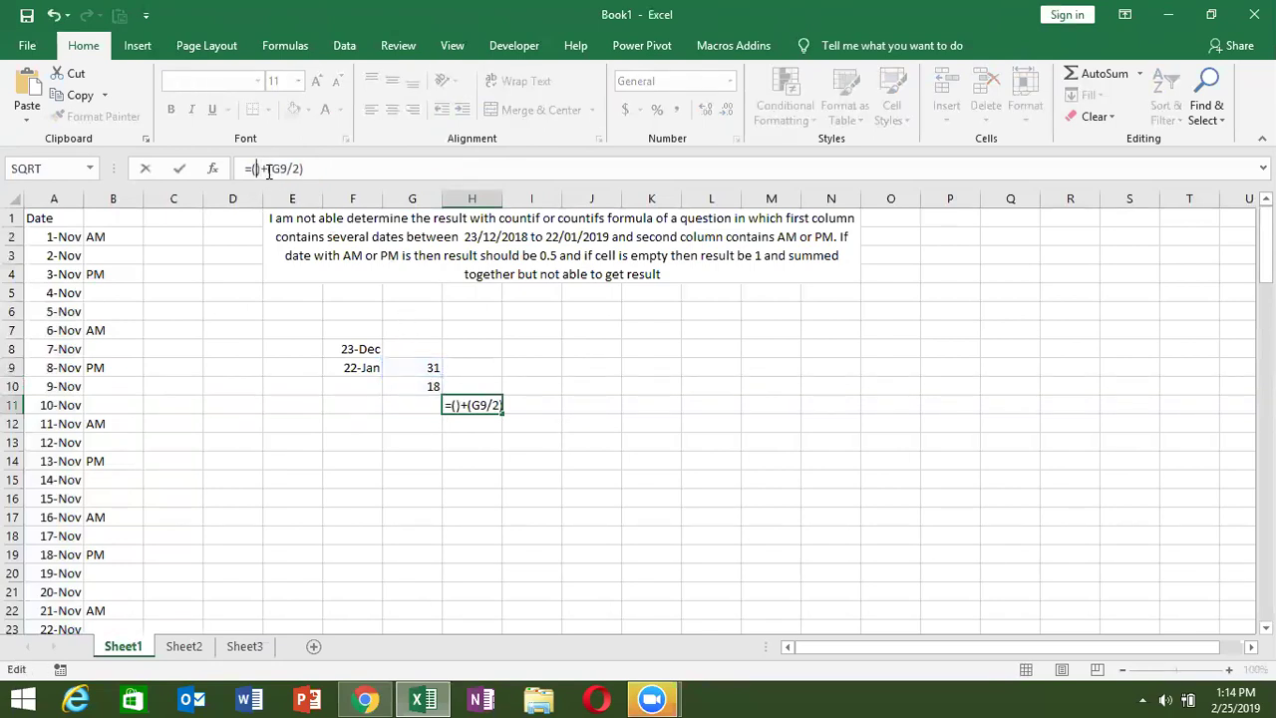
pyautogui.hotkey('ctrl', 'v')
pyautogui.press('Return')
# Step: Copy G9's COUNTIFS expression again and start replacing H11's G9 reference with parentheses
pyautogui.press('Up')
pyautogui.press('Up')
pyautogui.press('Up')
pyautogui.press('Left')
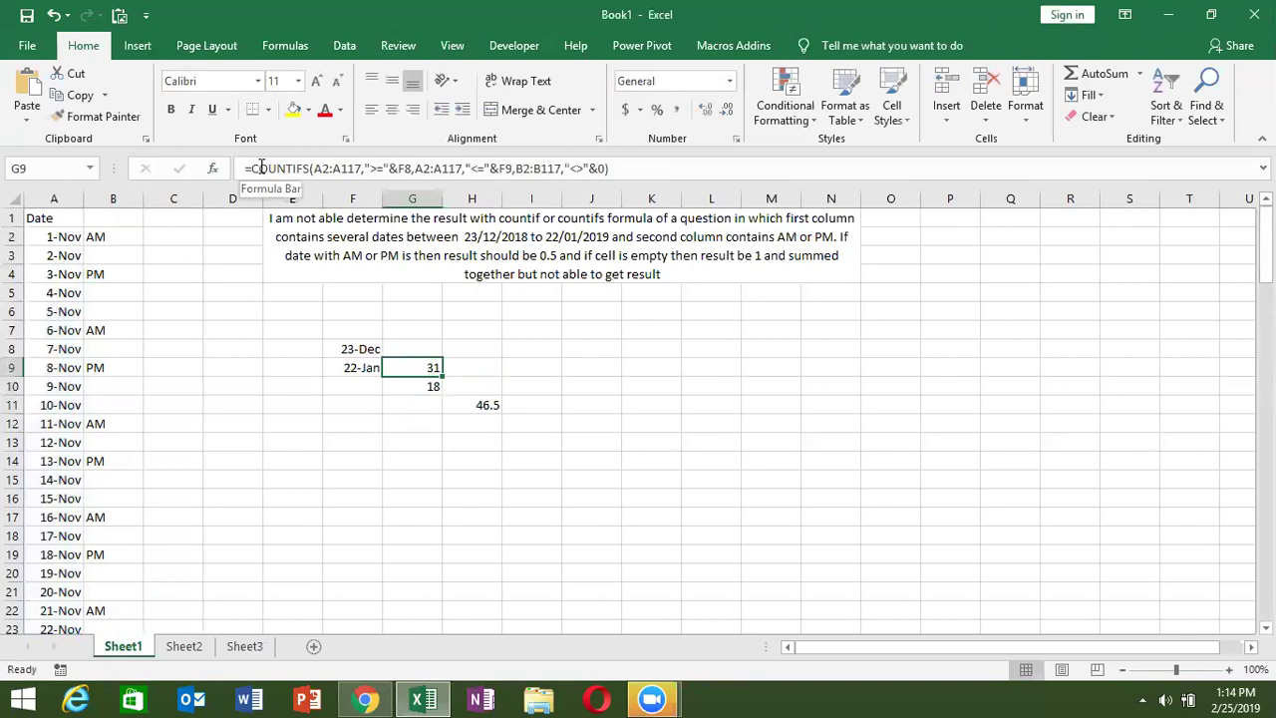
pyautogui.moveTo(251, 168); pyautogui.dragTo(749, 171)
pyautogui.hotkey('ctrl', 'c')
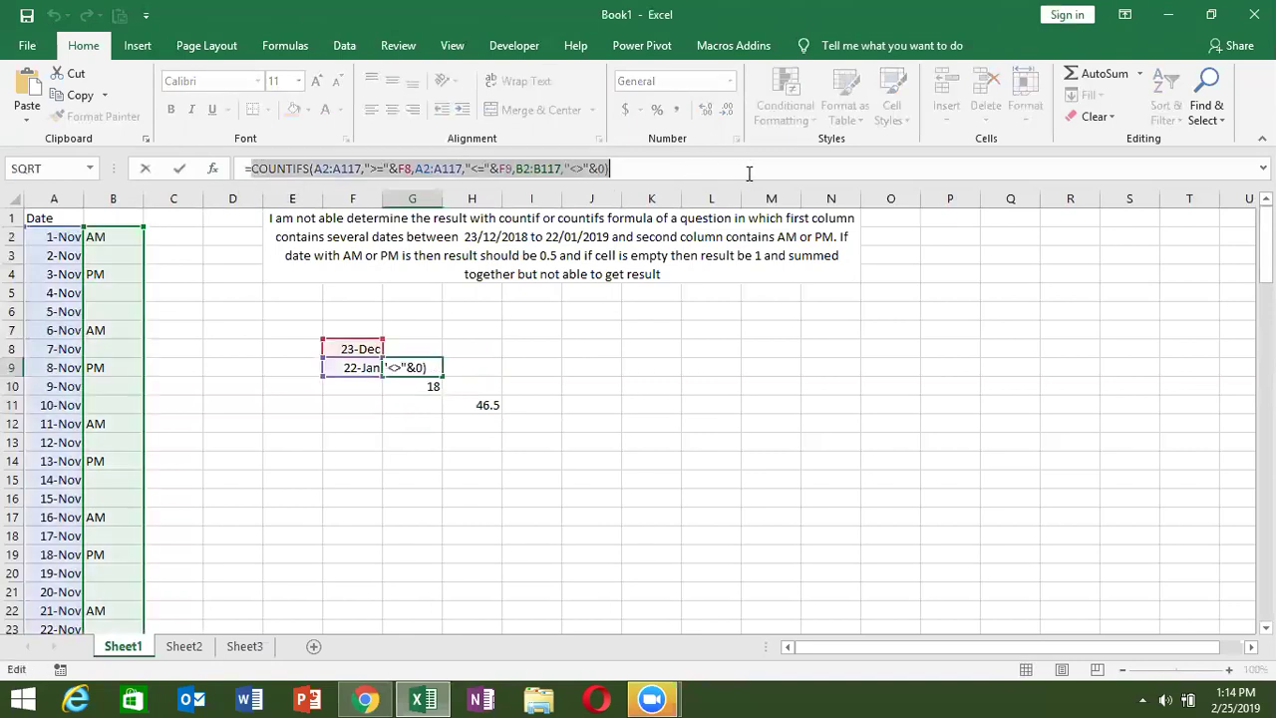
pyautogui.press('Escape')
pyautogui.press('Down')
pyautogui.press('Down')
pyautogui.press('Right')
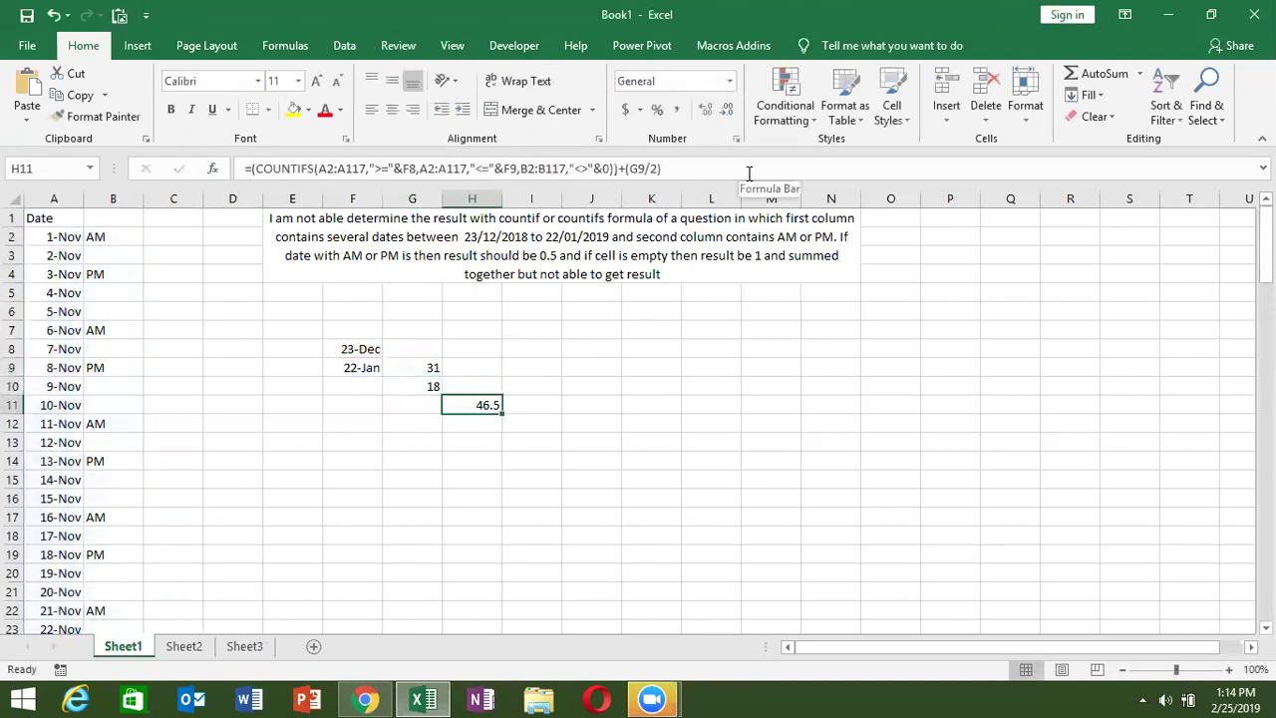
pyautogui.click(641, 169)
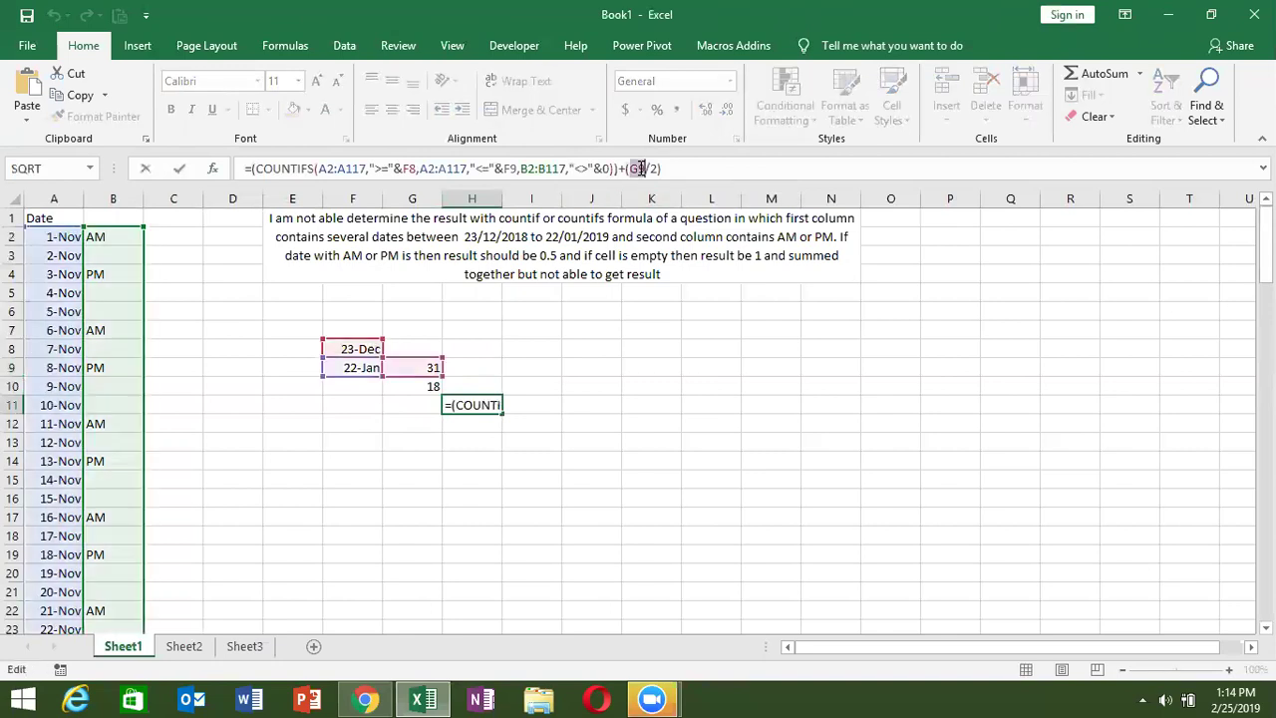
pyautogui.write('(')
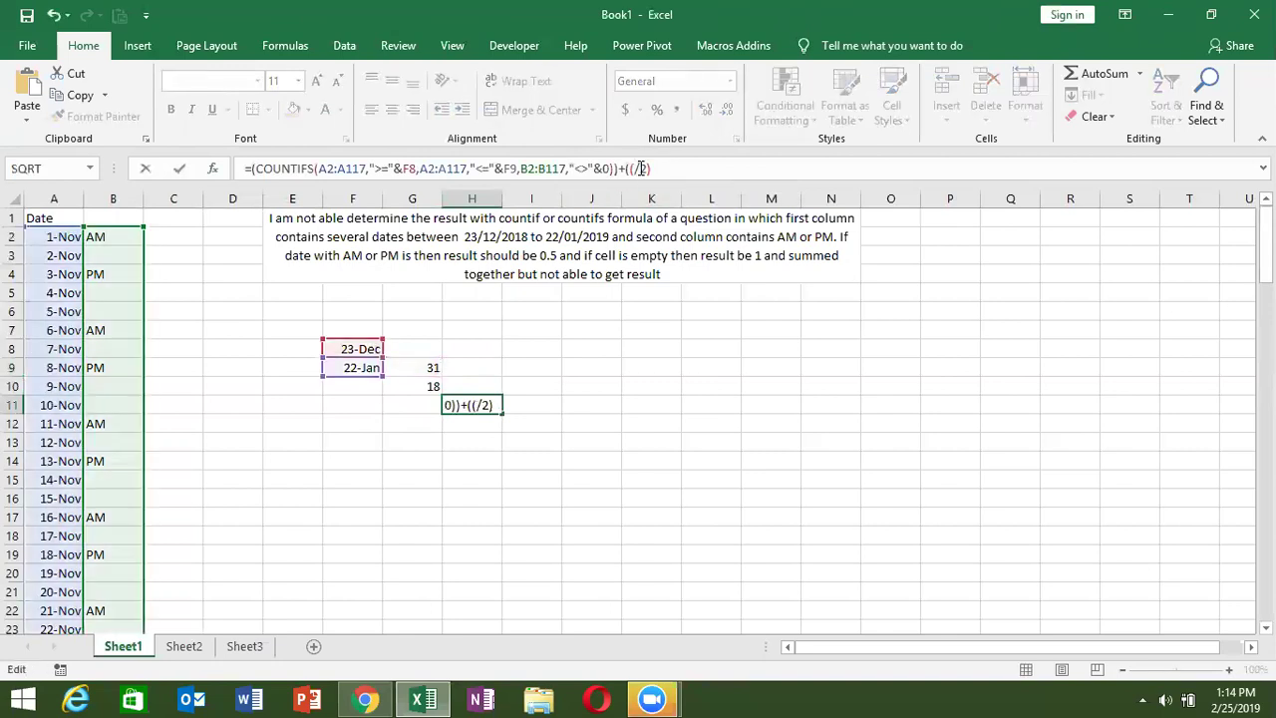
pyautogui.write(')')
# Step: Substitute the pasted COUNTIFS expression for G9 in H11's formula, making H11 show 46.5
pyautogui.hotkey('ctrl', 'v')
pyautogui.press('Return')
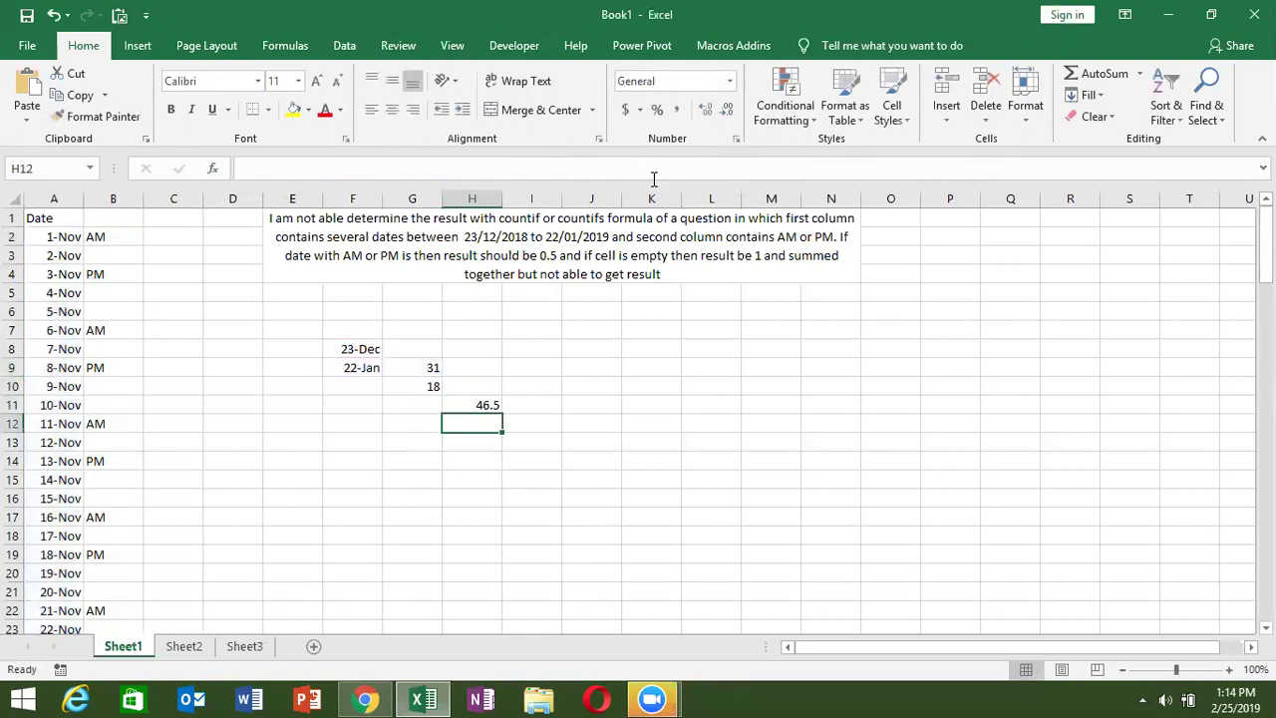
pyautogui.press('Up')
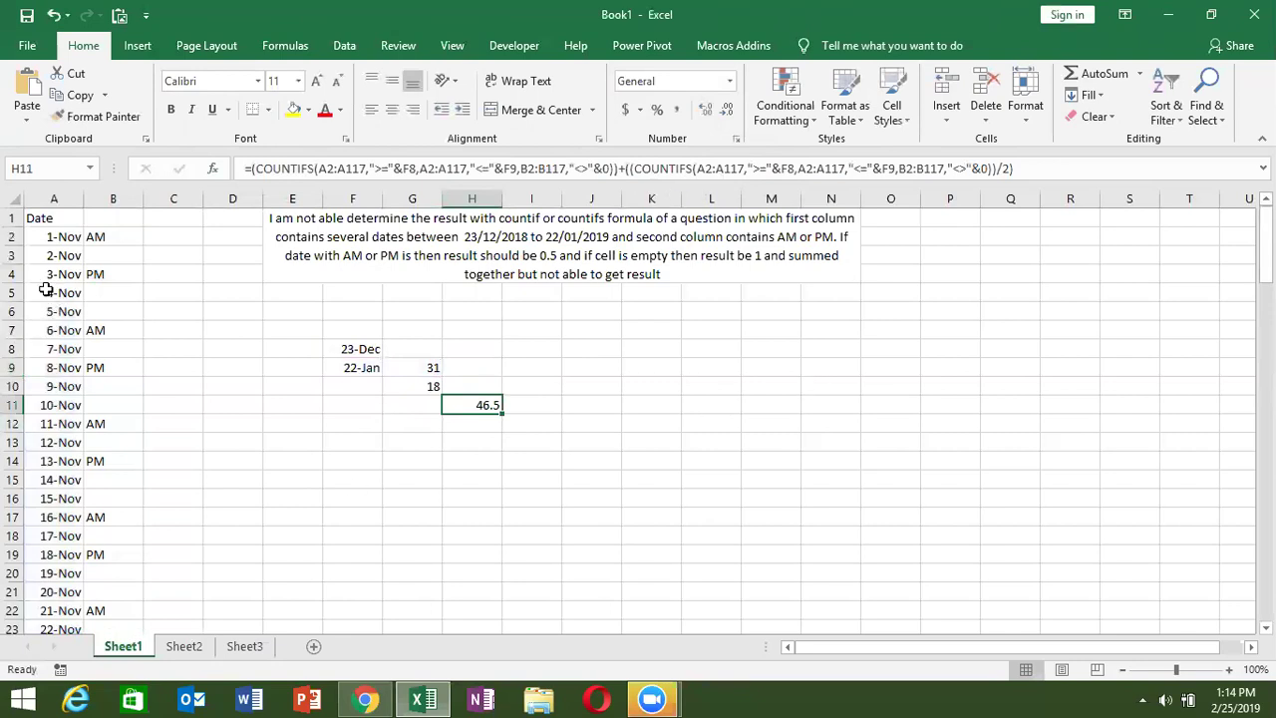
# Step: Check the AM entry in B2 and blank B3, then undo H11 back to =G10+(G9/2)
pyautogui.click(98, 237)
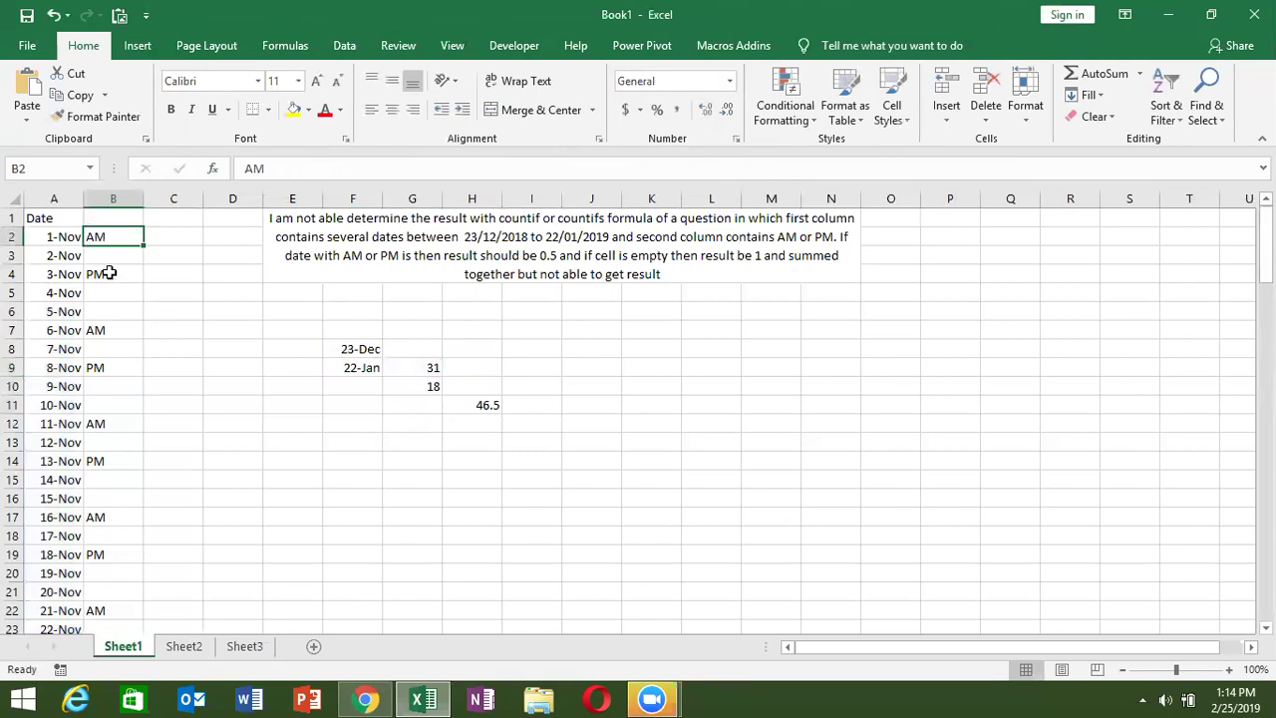
pyautogui.click(110, 256)
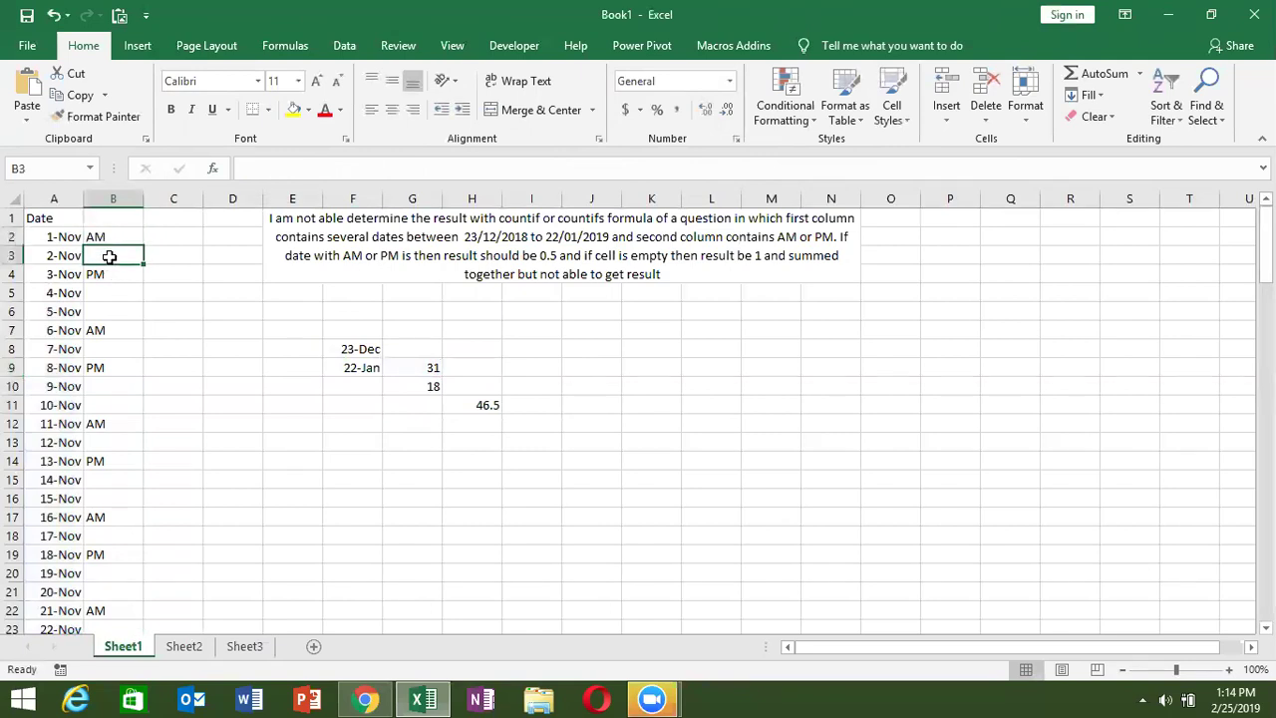
pyautogui.click(478, 403)
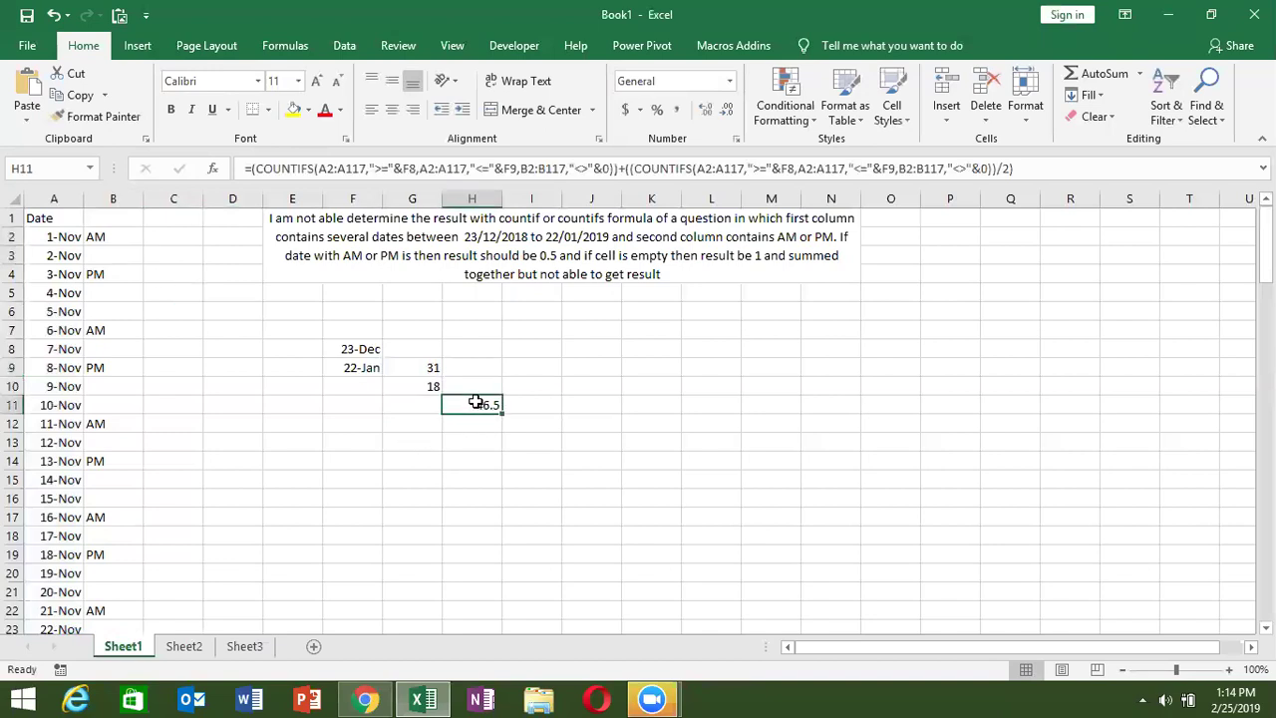
pyautogui.doubleClick(475, 402)
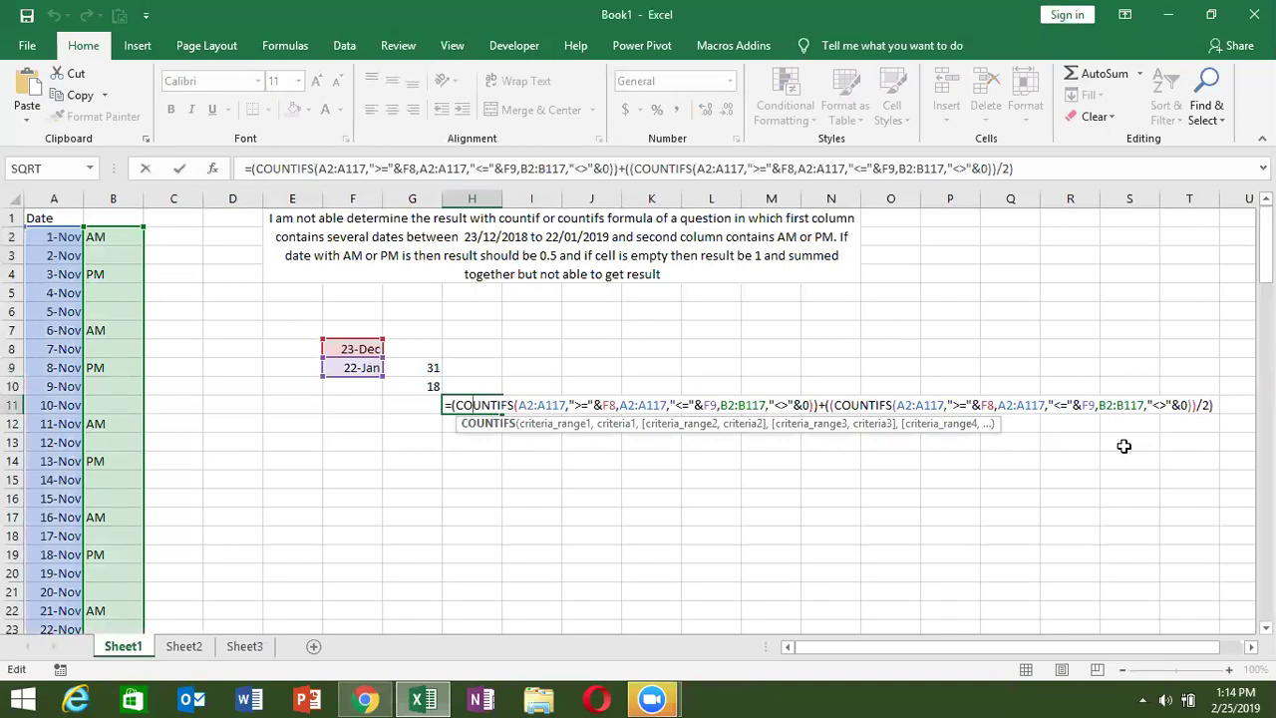
pyautogui.press('Escape')
pyautogui.hotkey('ctrl', 'z')
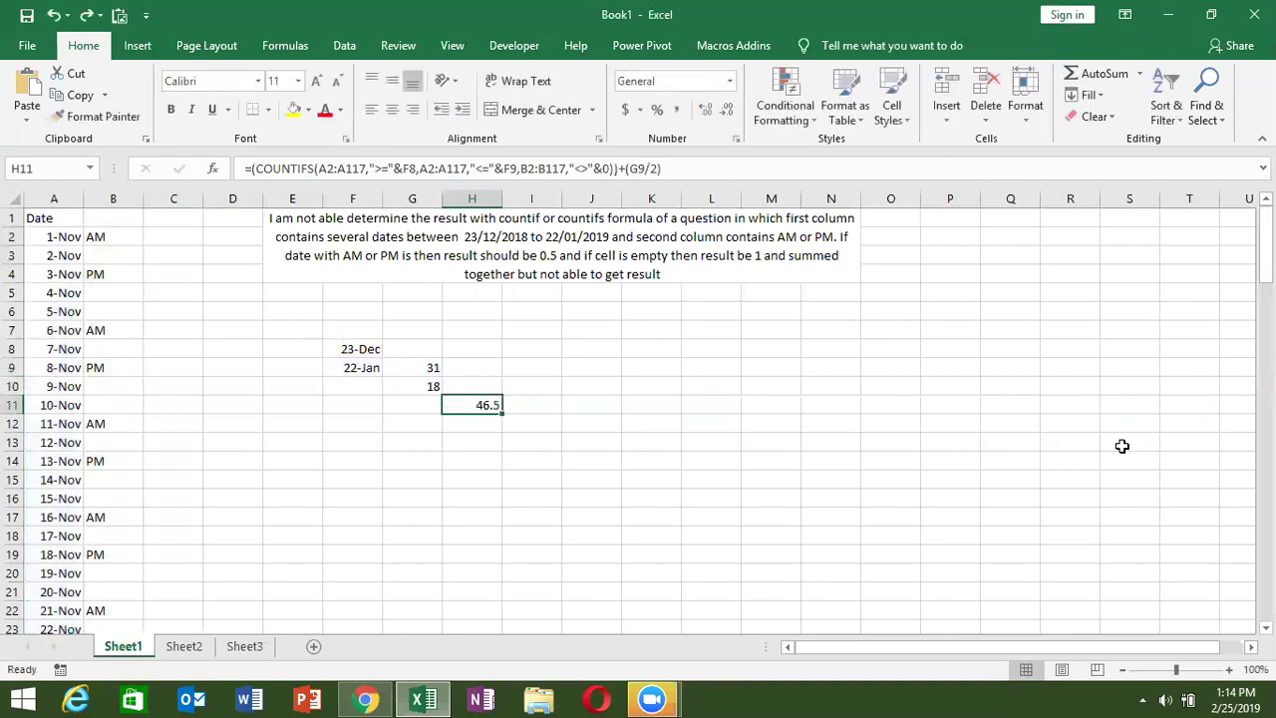
pyautogui.hotkey('ctrl', 'z')
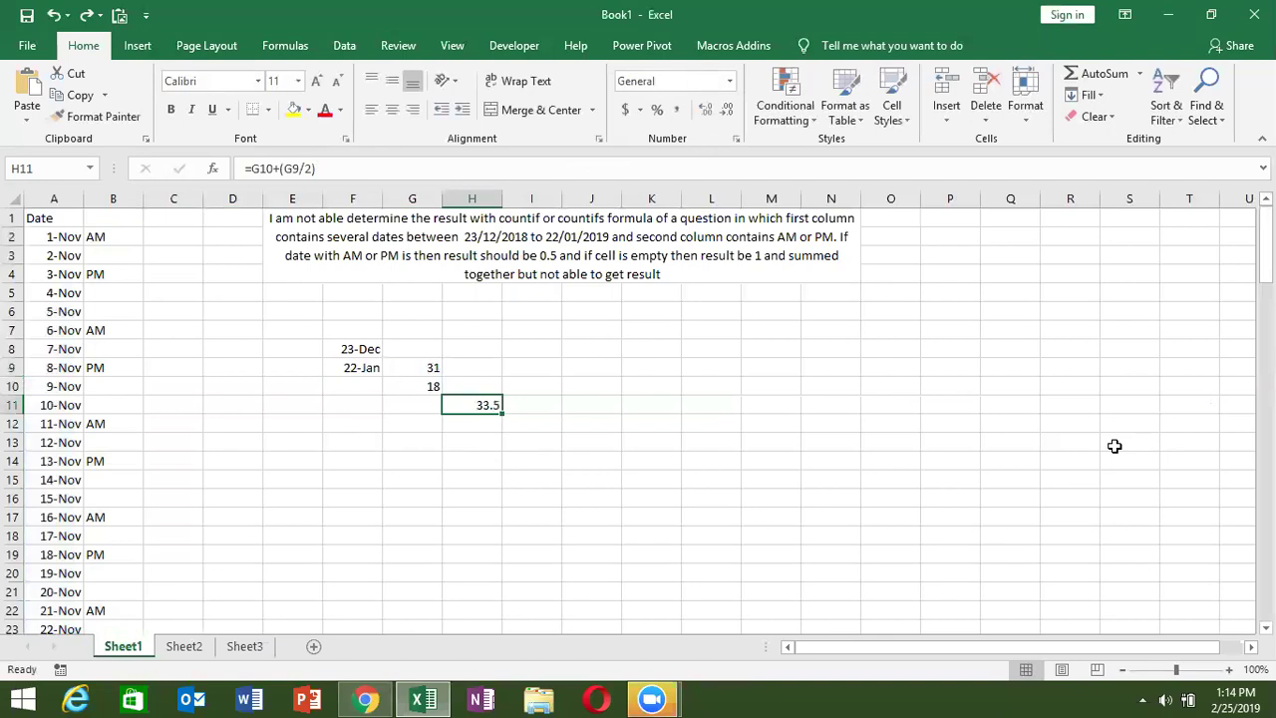
# Step: Review H11's formula and G9's COUNTIFS formula without changing either
pyautogui.doubleClick(455, 403)
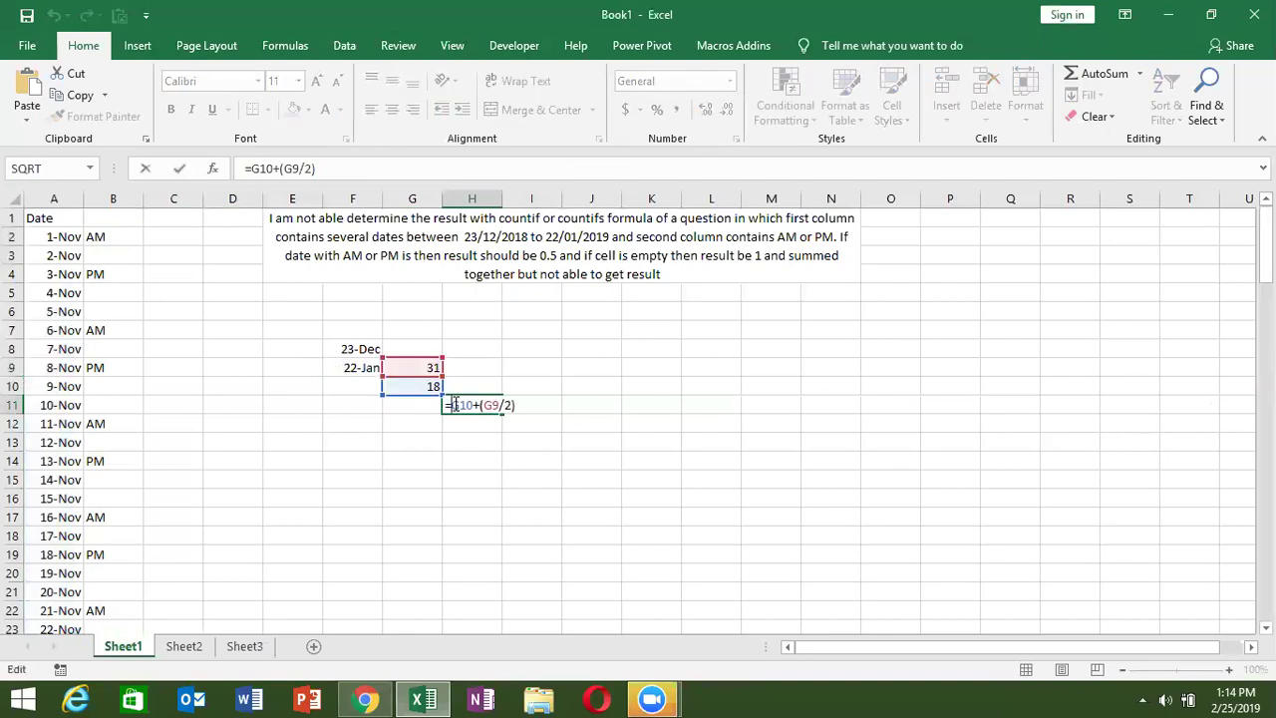
pyautogui.press('Escape')
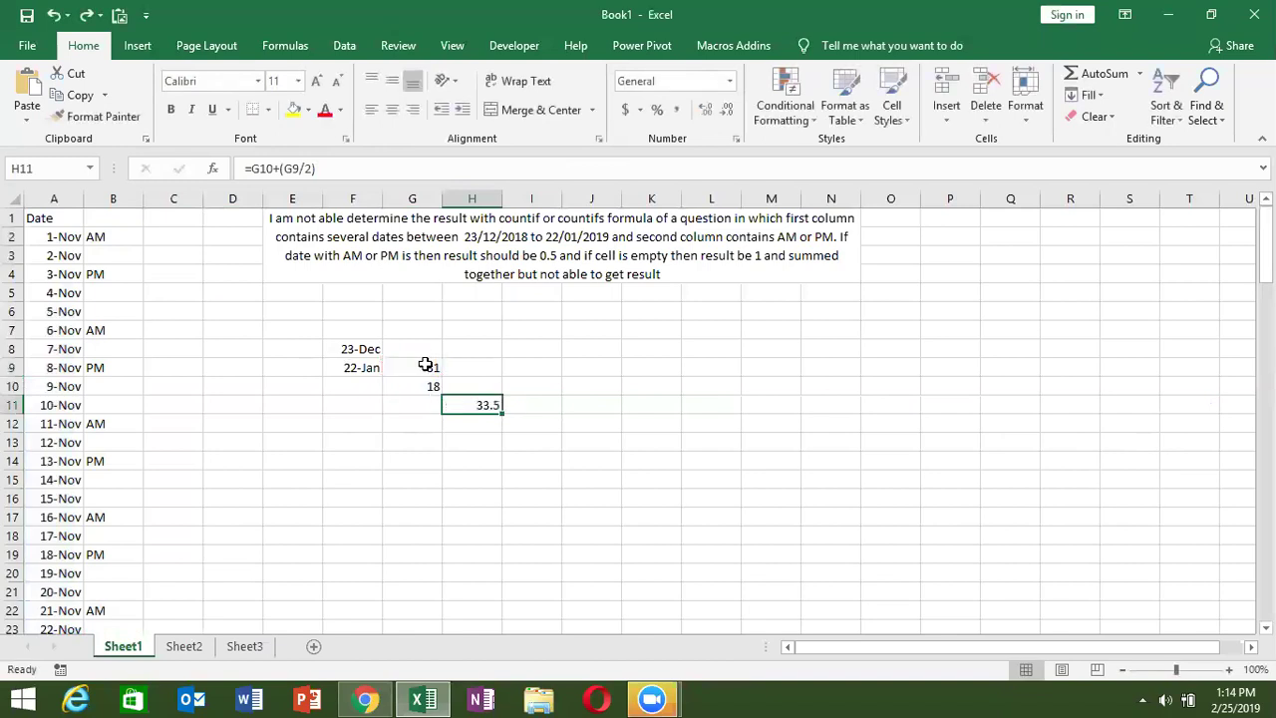
pyautogui.click(425, 366)
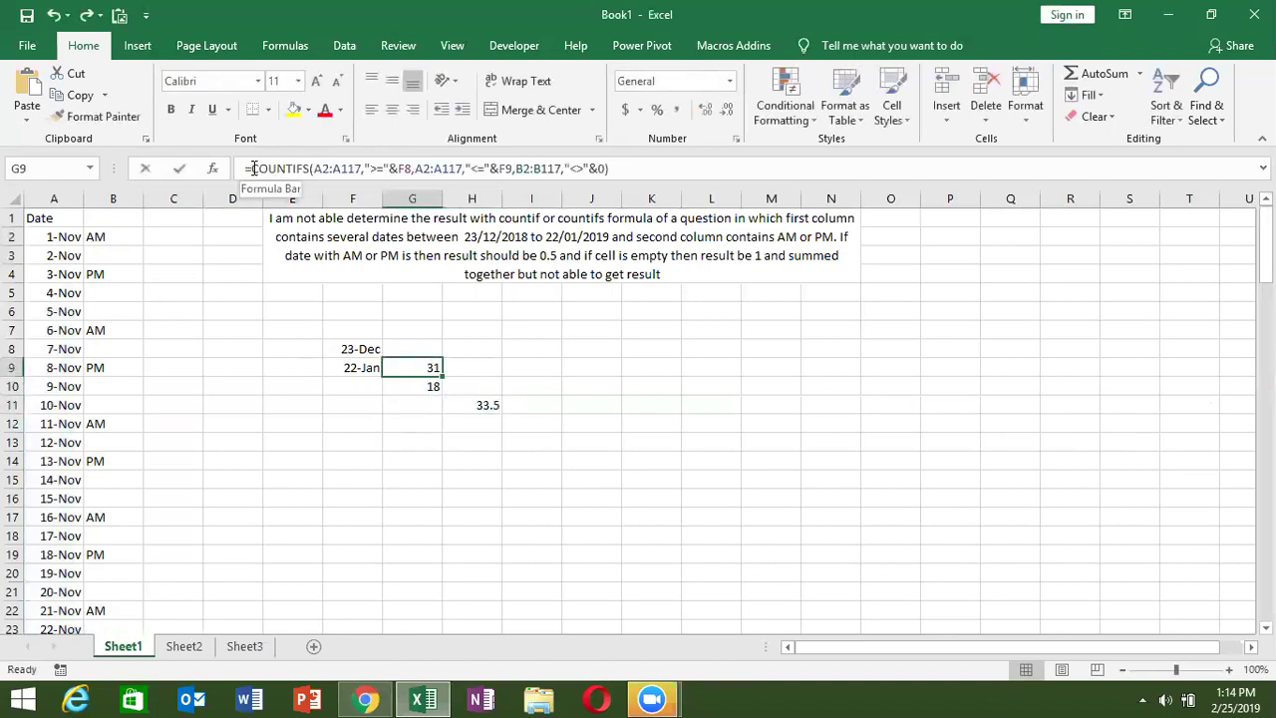
pyautogui.press('F2')
pyautogui.press('Escape')
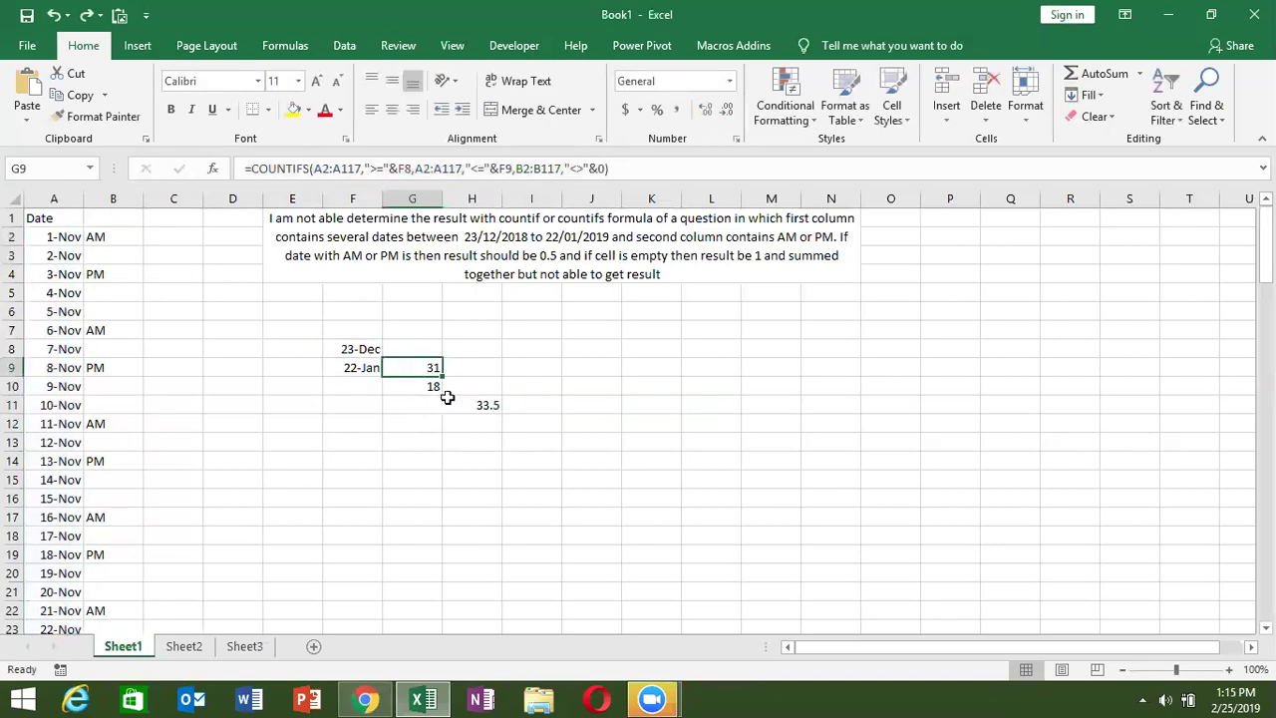
pyautogui.click(456, 402)
# Step: Replace G10 in H11 with parentheses holding the pasted COUNTIFS expression, giving 46.5
pyautogui.doubleClick(263, 169)
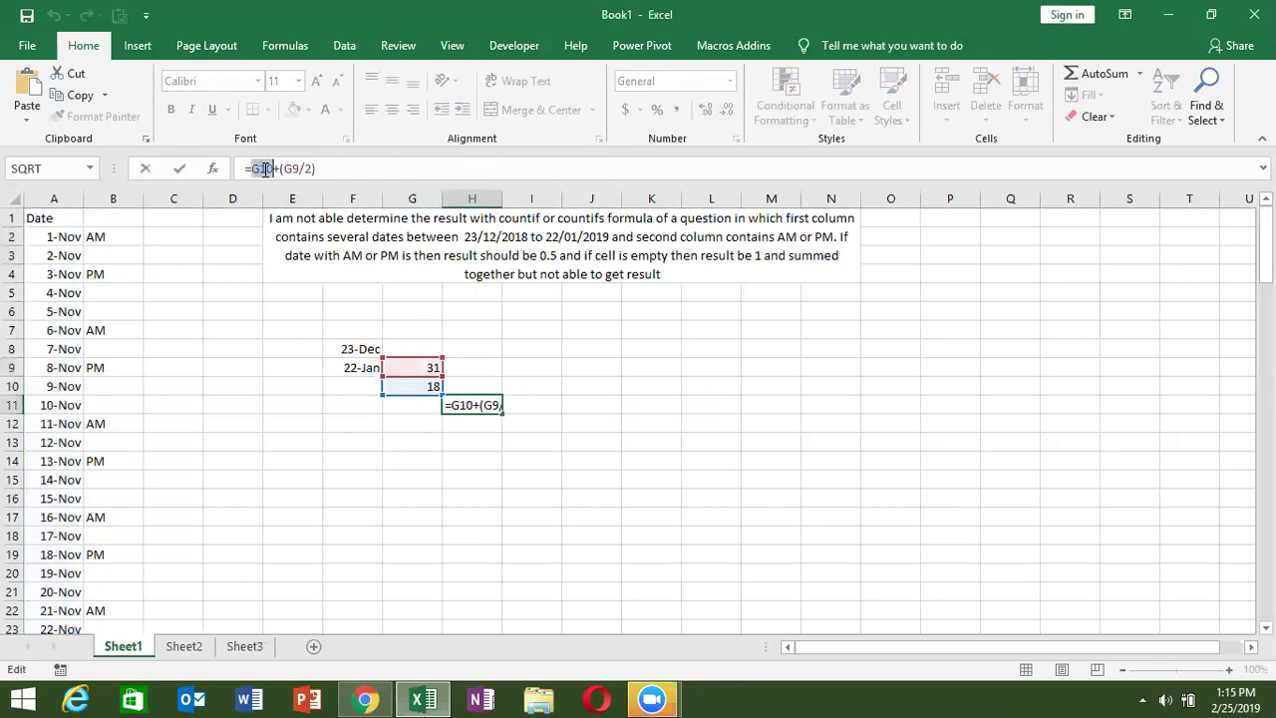
pyautogui.write('()')
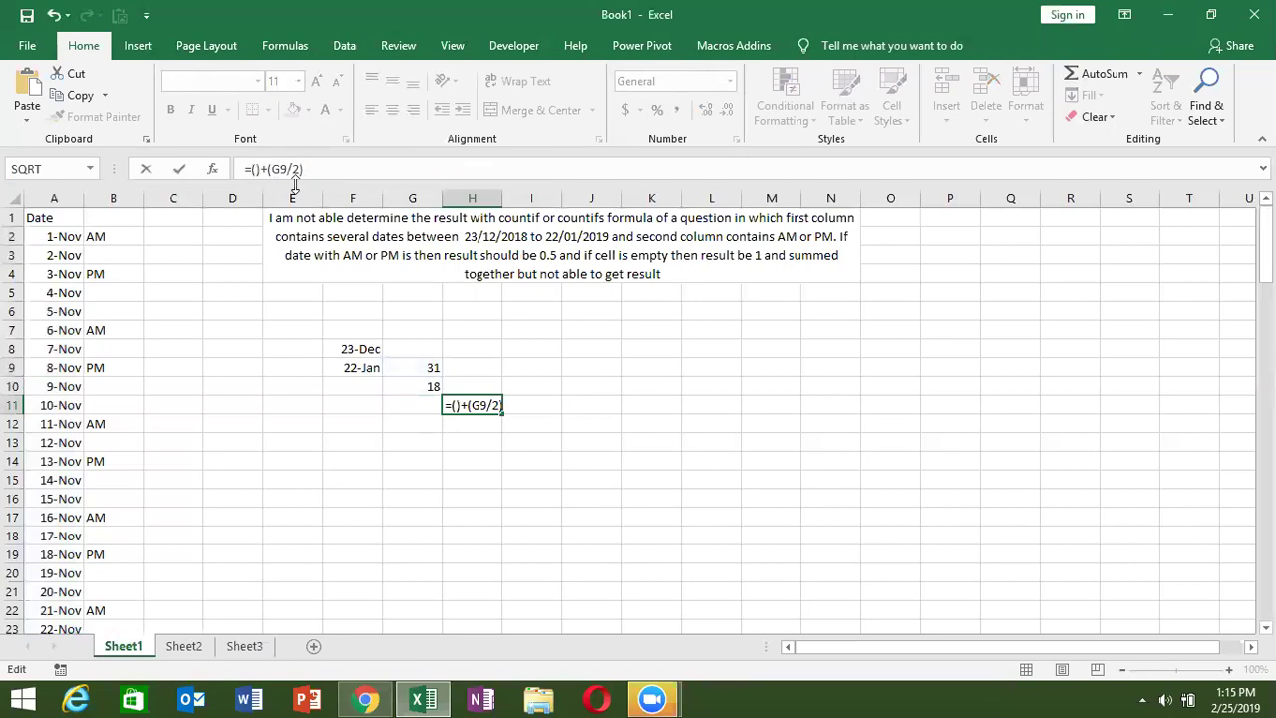
pyautogui.write('COUNTIFS(A2:A117,">="&F8,A2:A117,"<="&F9,B2:B117,"<>"&0)')
pyautogui.press('Return')
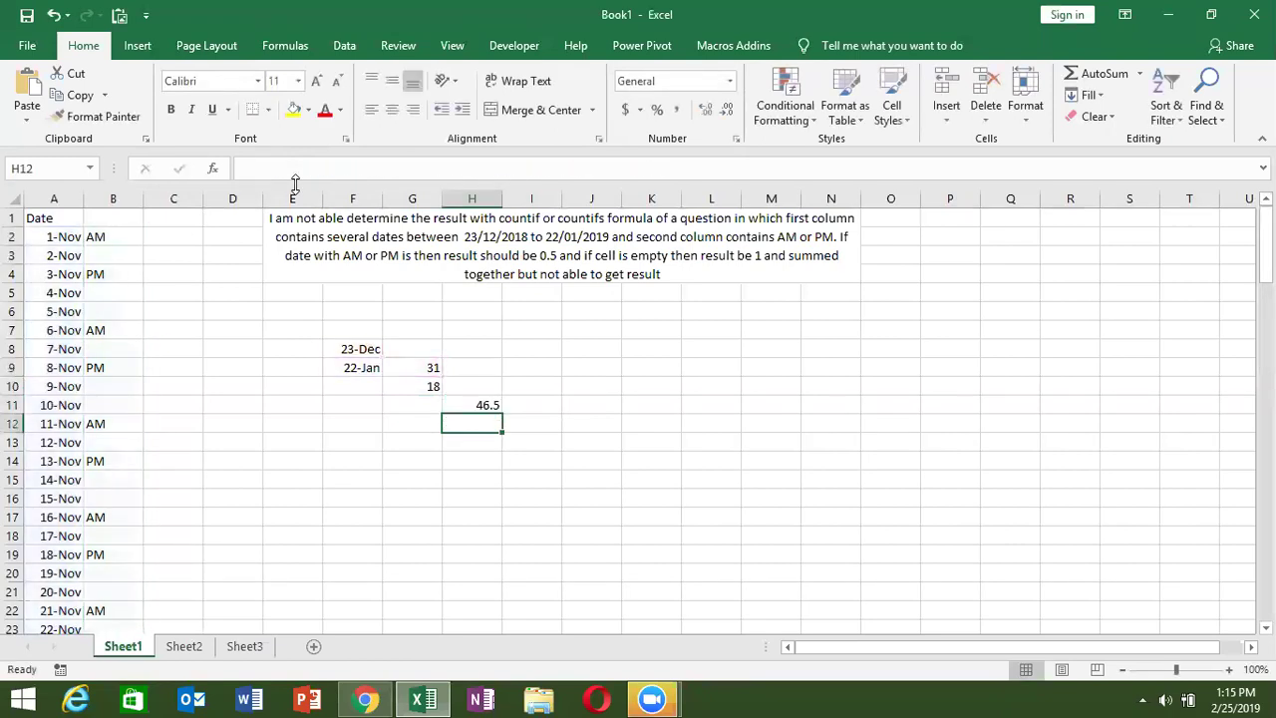
pyautogui.press('Up')
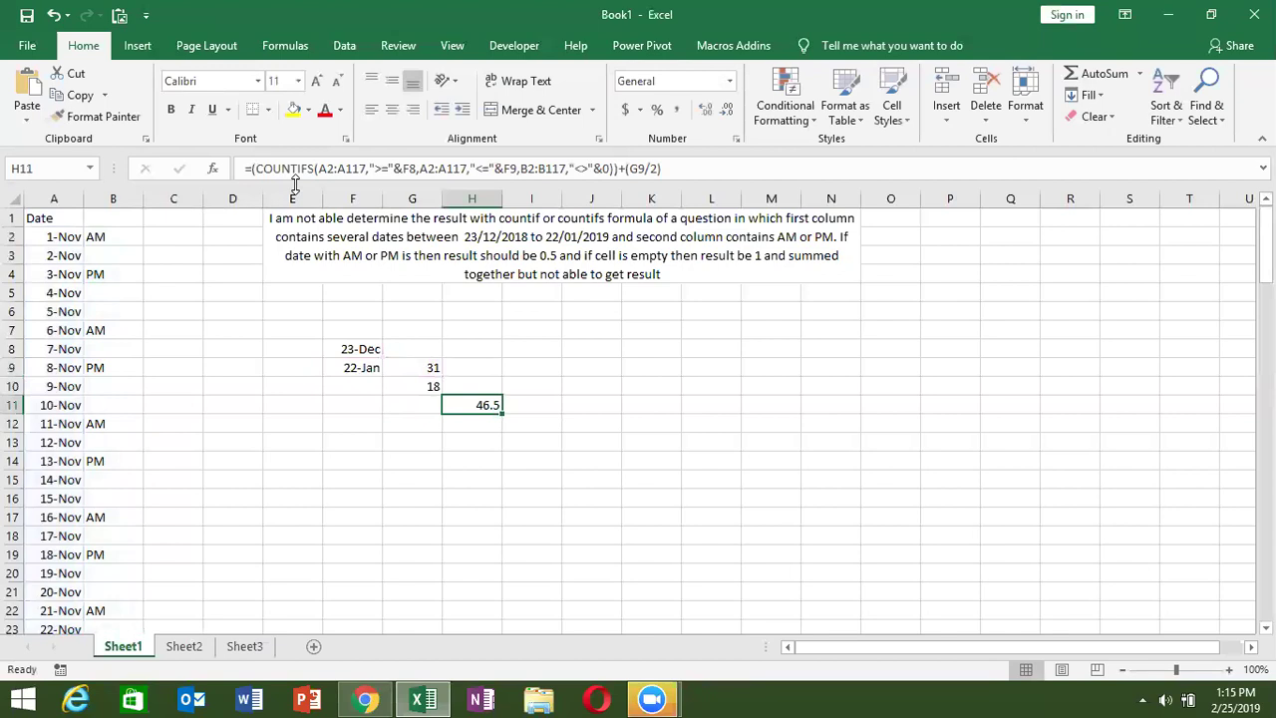
# Step: Undo H11 back to =G10+(G9/2) and review G9's AM/PM COUNTIFS formula
pyautogui.click(386, 165)
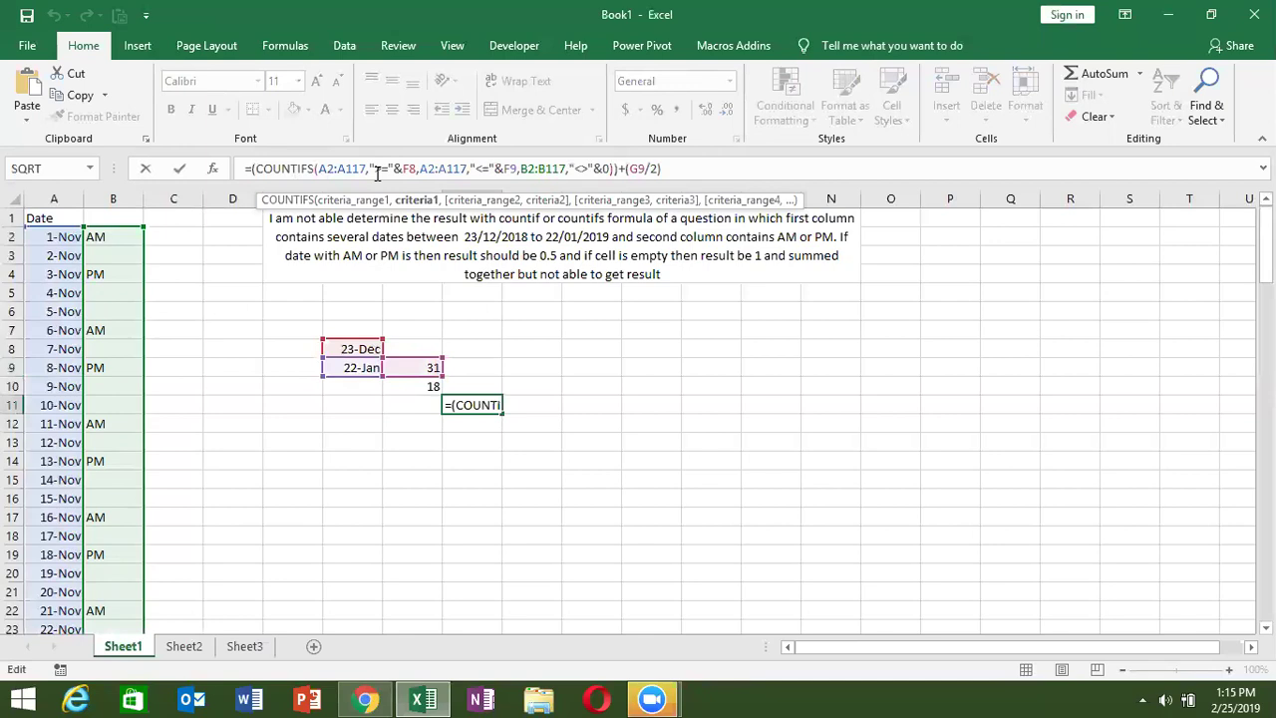
pyautogui.hotkey('ctrl', 'Return')
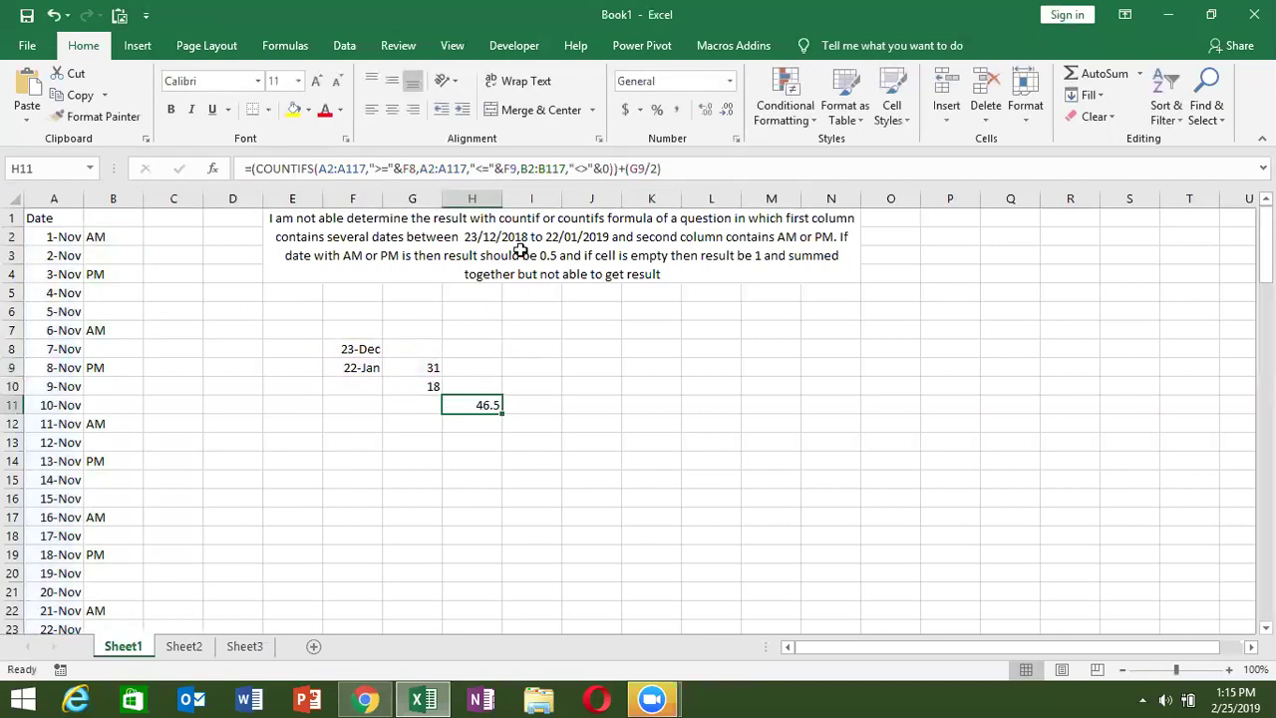
pyautogui.hotkey('ctrl', 'z')
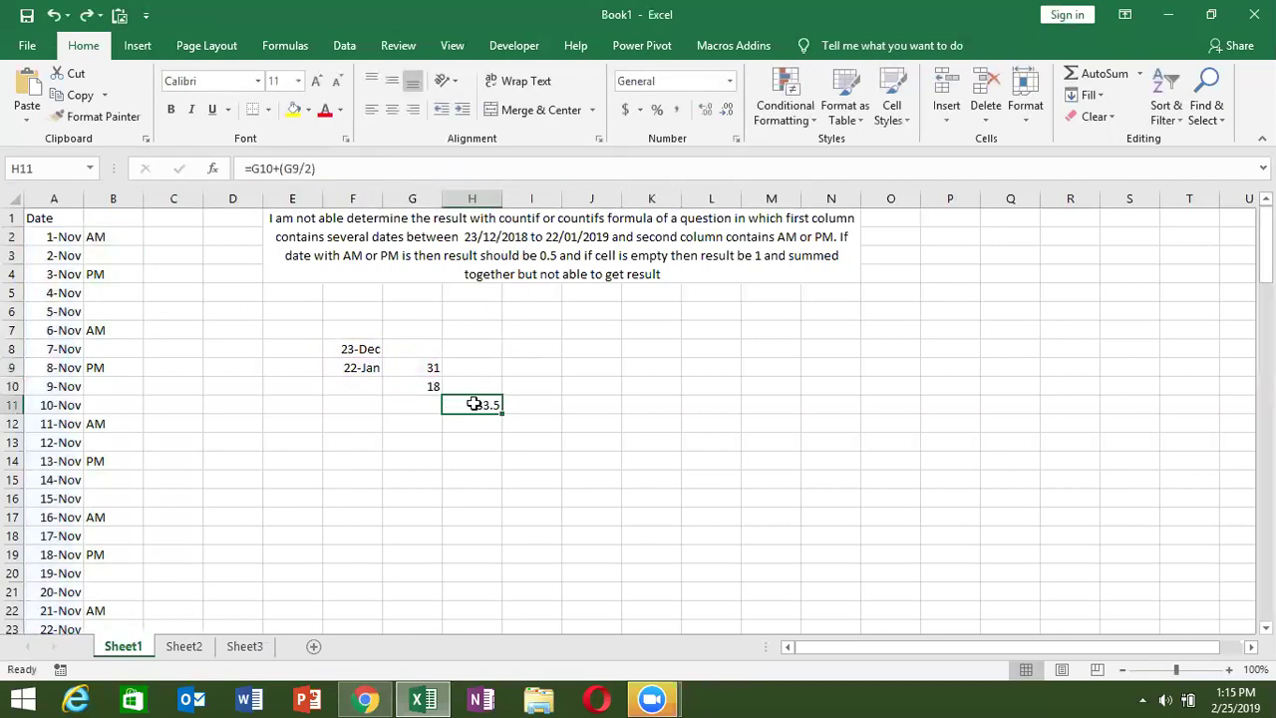
pyautogui.click(423, 370)
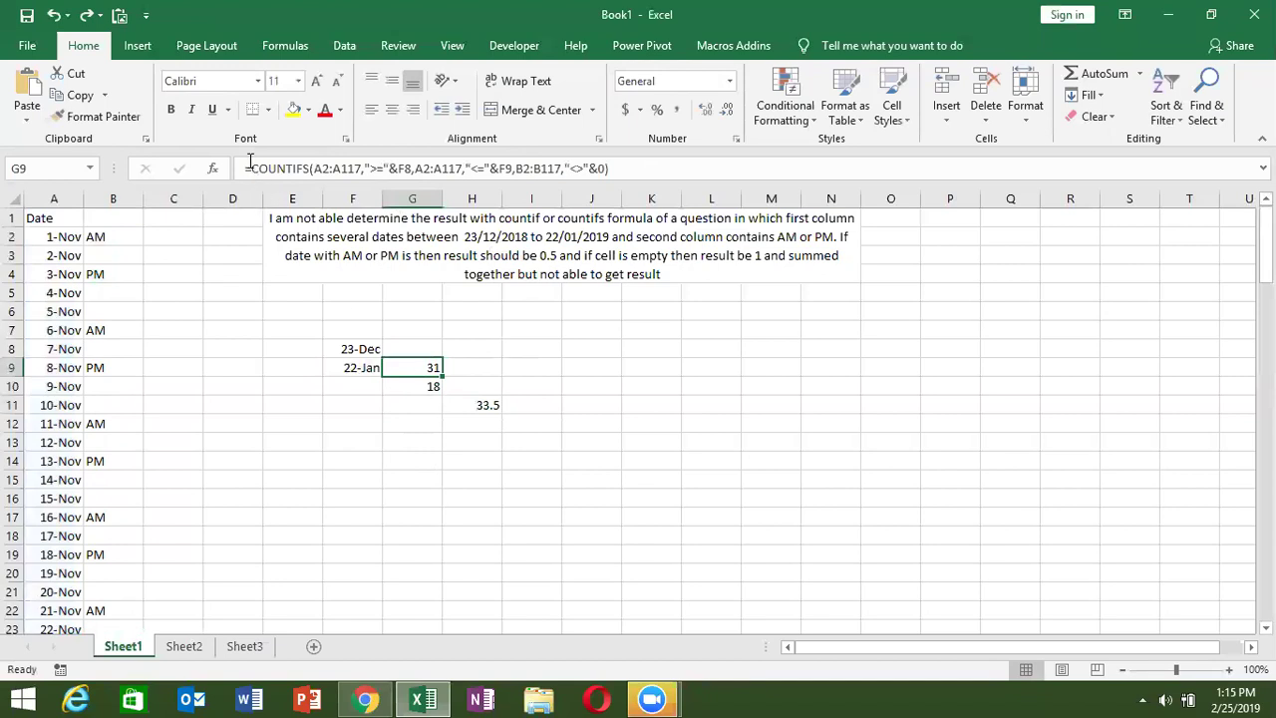
pyautogui.moveTo(249, 168); pyautogui.dragTo(610, 170)
pyautogui.hotkey('ctrl', 'c')
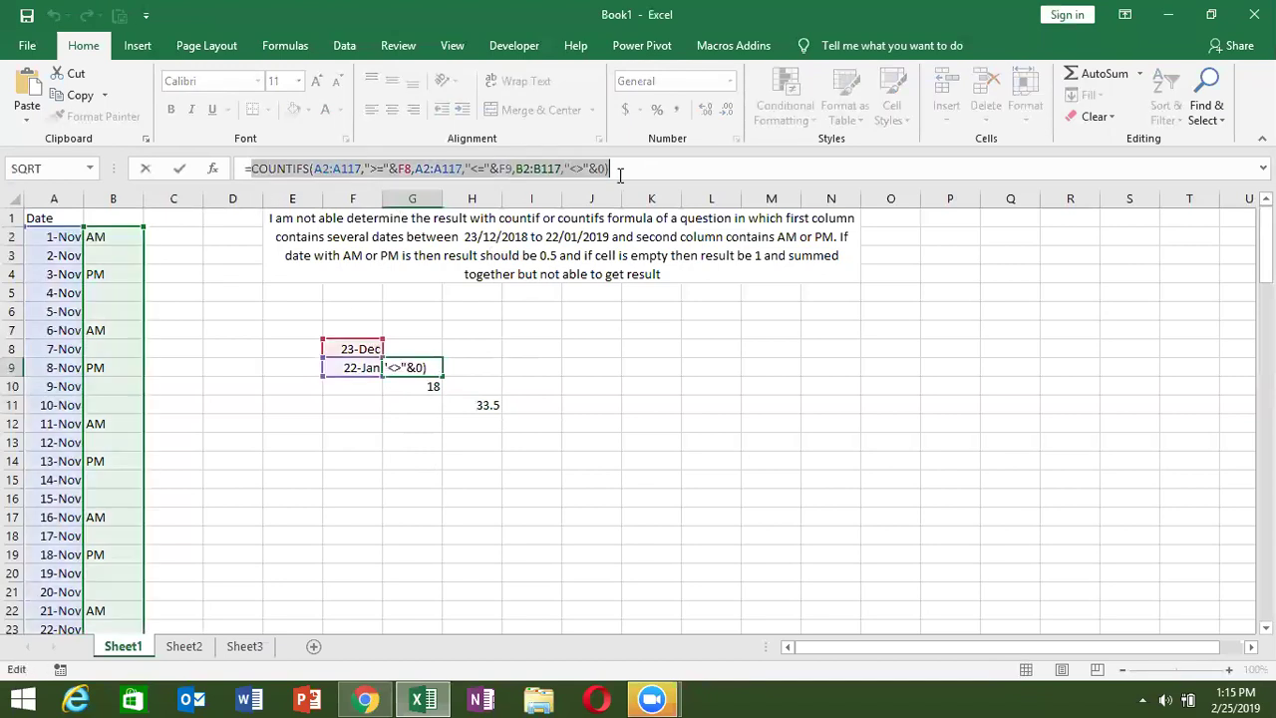
pyautogui.press('Escape')
# Step: Replace G9 in H11 with the pasted COUNTIFS wrapped in parentheses, giving 33.5
pyautogui.click(488, 406)
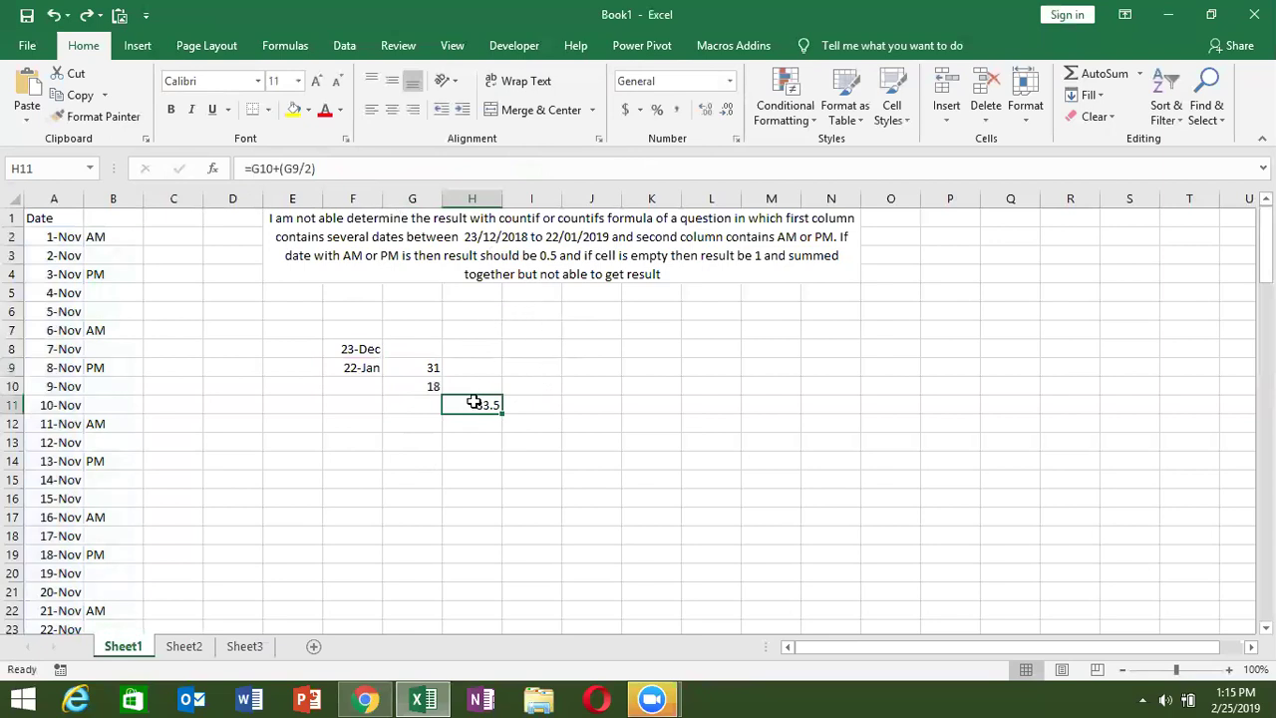
pyautogui.doubleClick(474, 403)
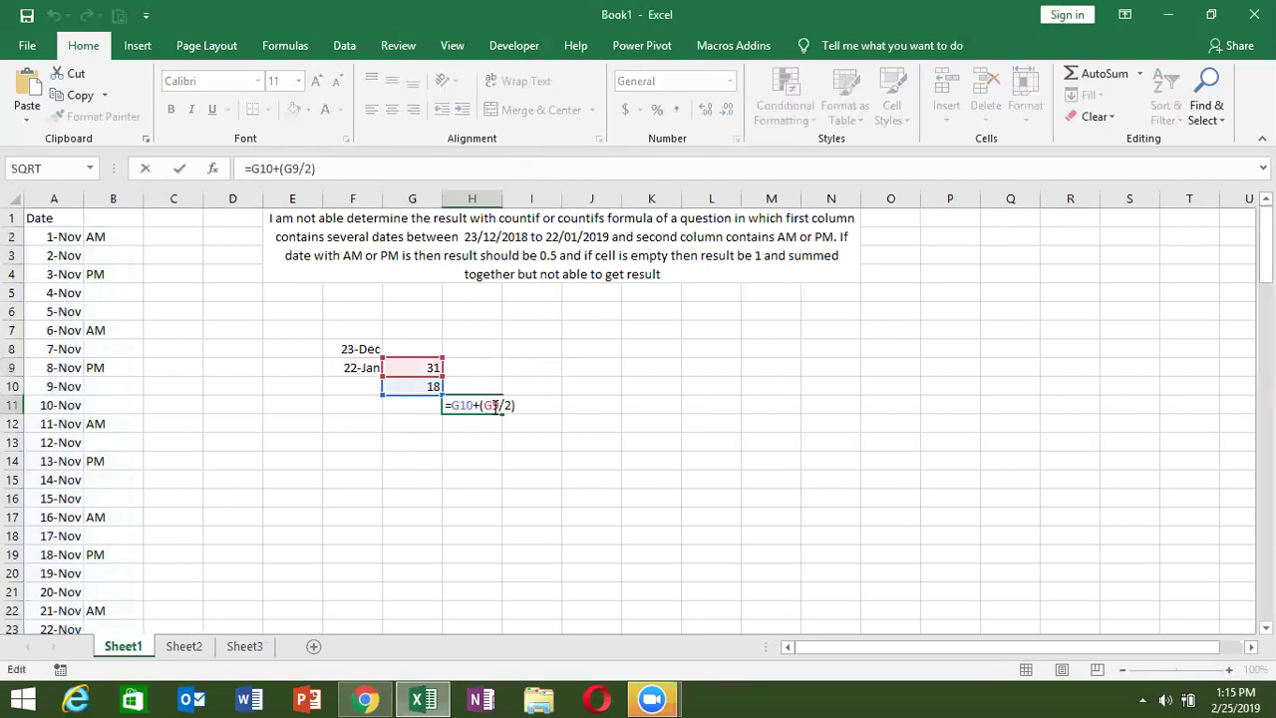
pyautogui.hotkey('ctrl', 'v')
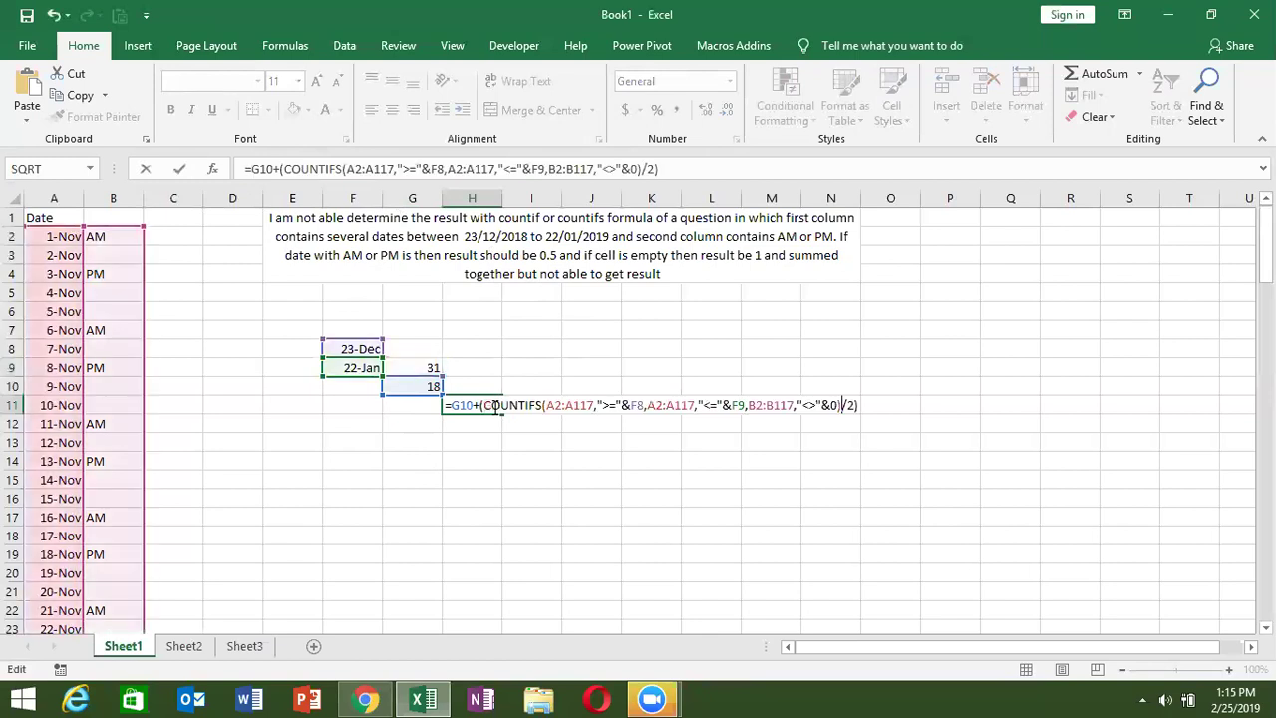
pyautogui.click(492, 405)
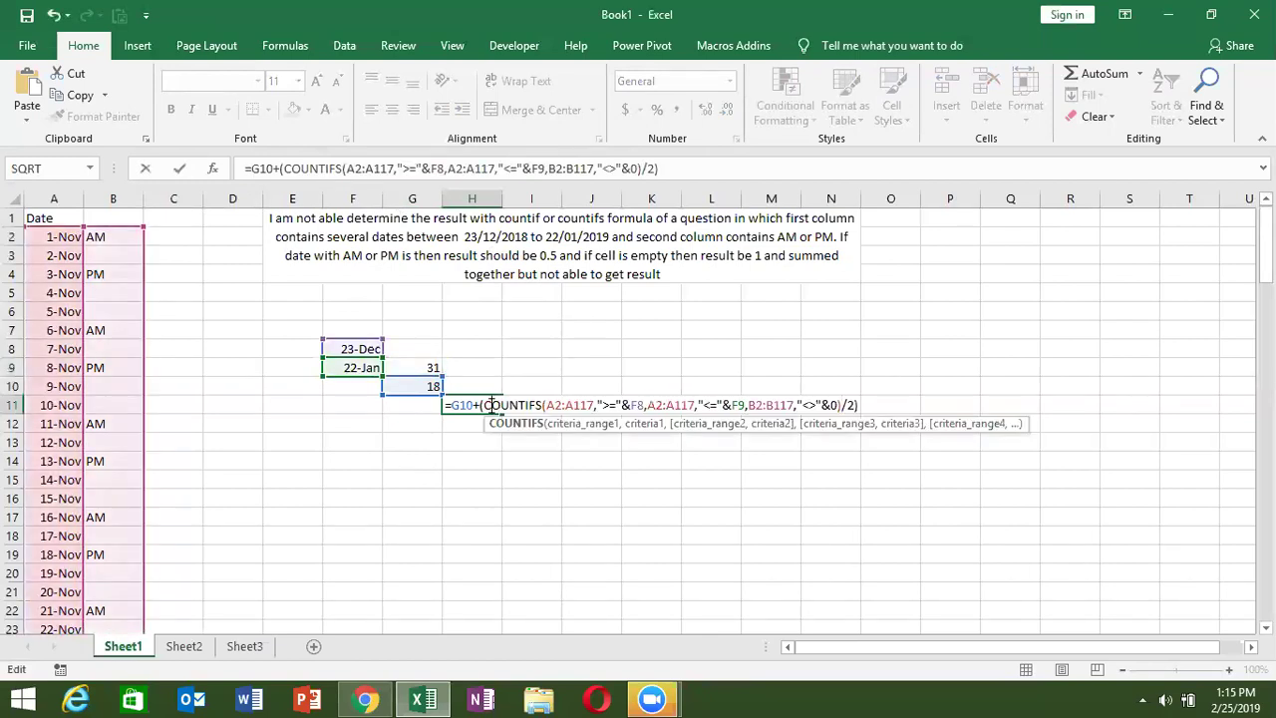
pyautogui.click(482, 405)
pyautogui.write('(')
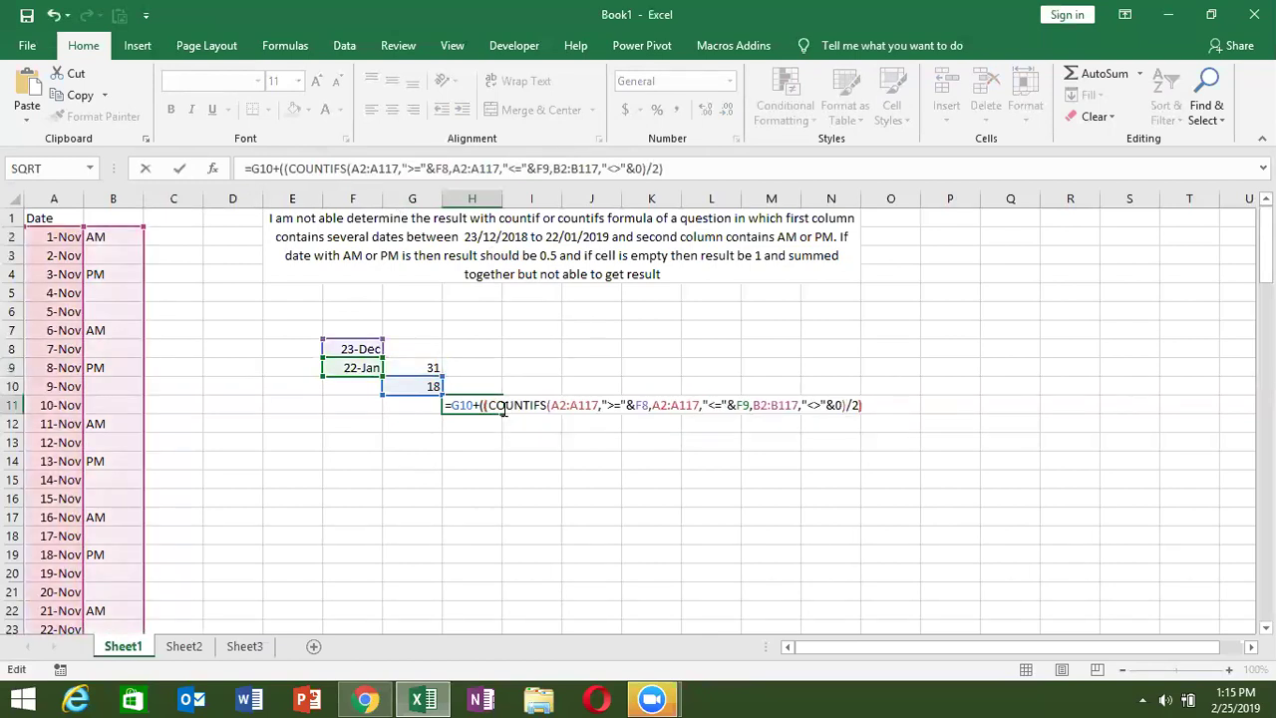
pyautogui.click(845, 407)
pyautogui.write(')')
pyautogui.press('Return')
pyautogui.press('Up')
pyautogui.press('Up')
# Step: Copy the blank-dates COUNTIFS formula text from G10
pyautogui.press('Left')
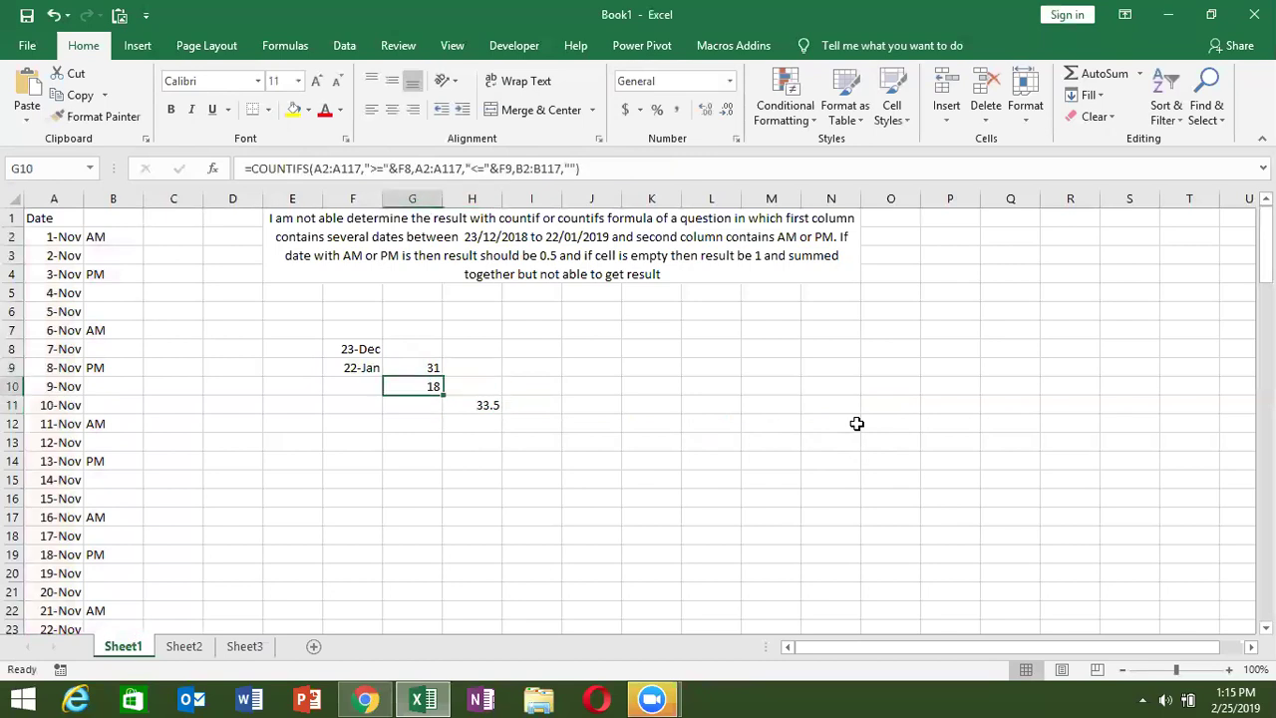
pyautogui.moveTo(256, 176); pyautogui.dragTo(818, 168)
pyautogui.hotkey('ctrl', 'c')
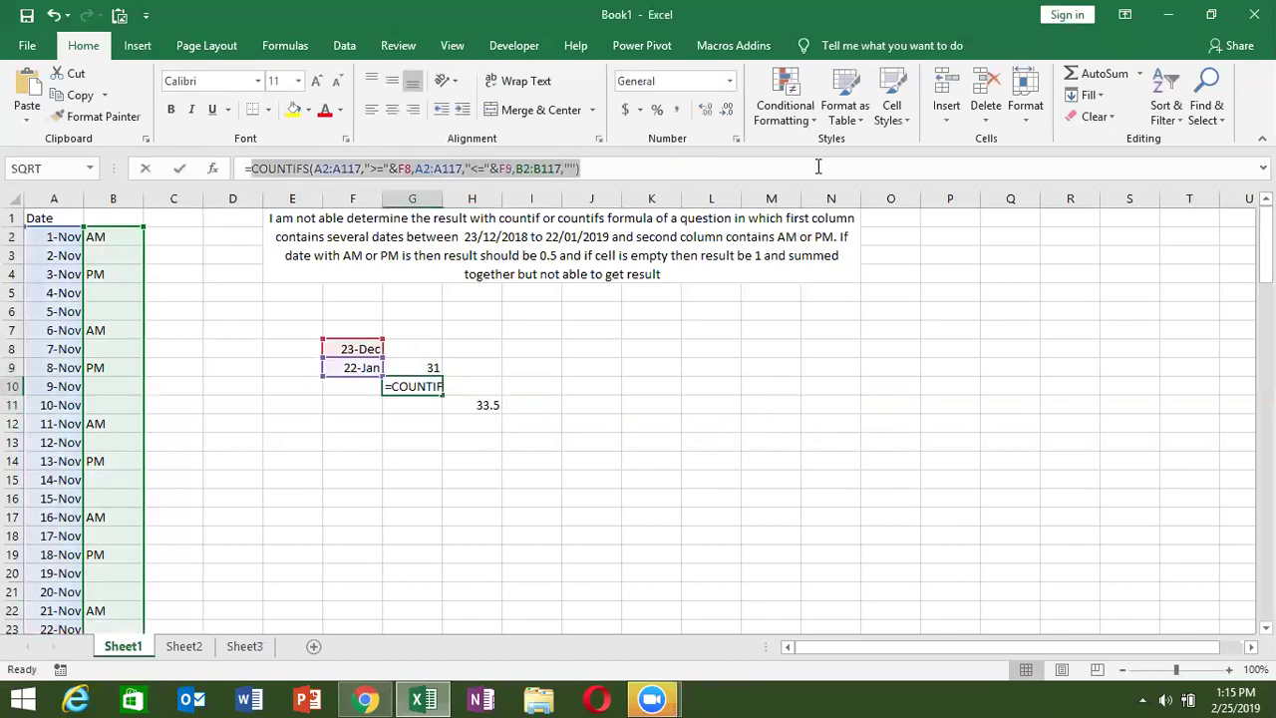
pyautogui.press('Escape')
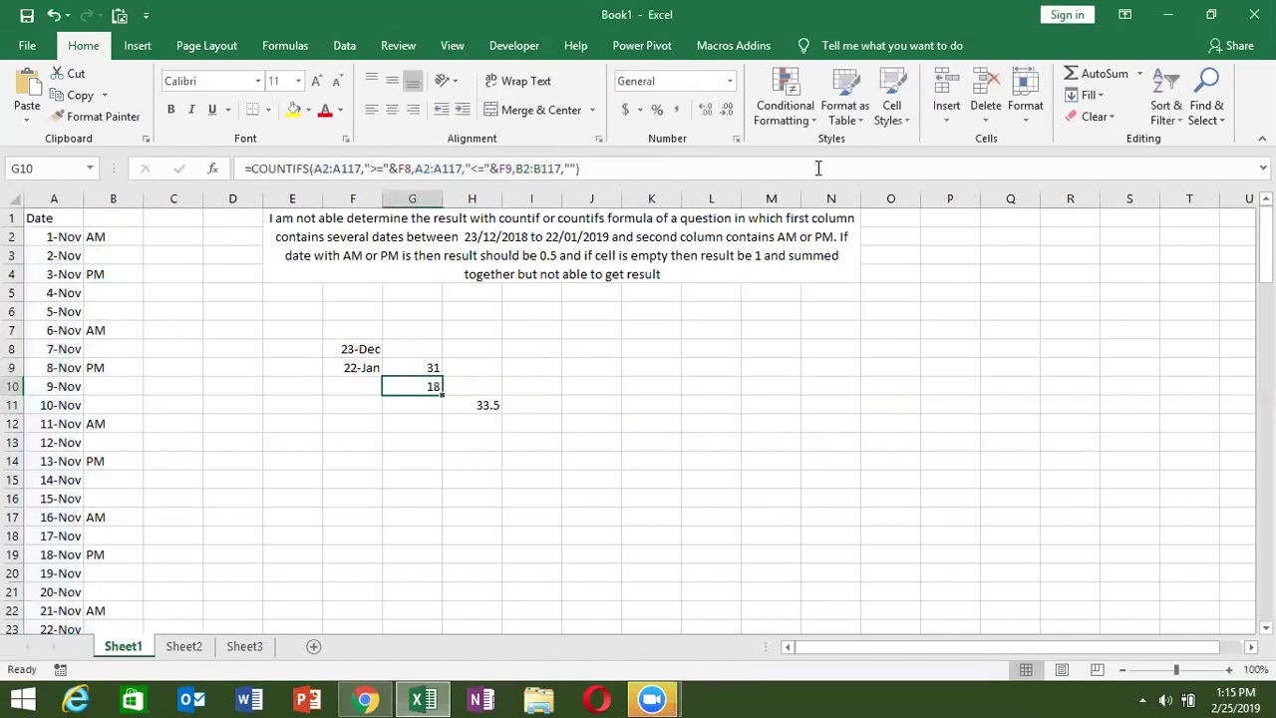
pyautogui.press('Down')
pyautogui.press('Right')
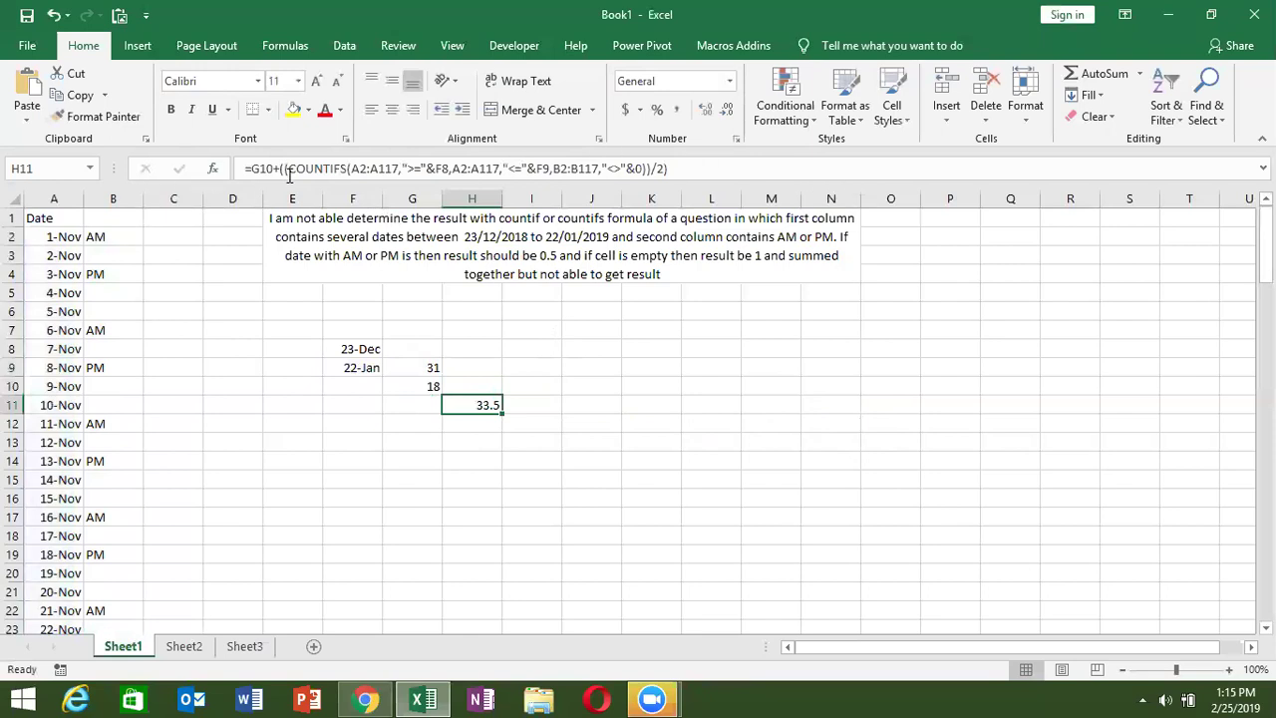
# Step: Replace G10 in H11's formula with the pasted COUNTIFS in parentheses, keeping 33.5
pyautogui.click(268, 170)
pyautogui.doubleClick(268, 170)
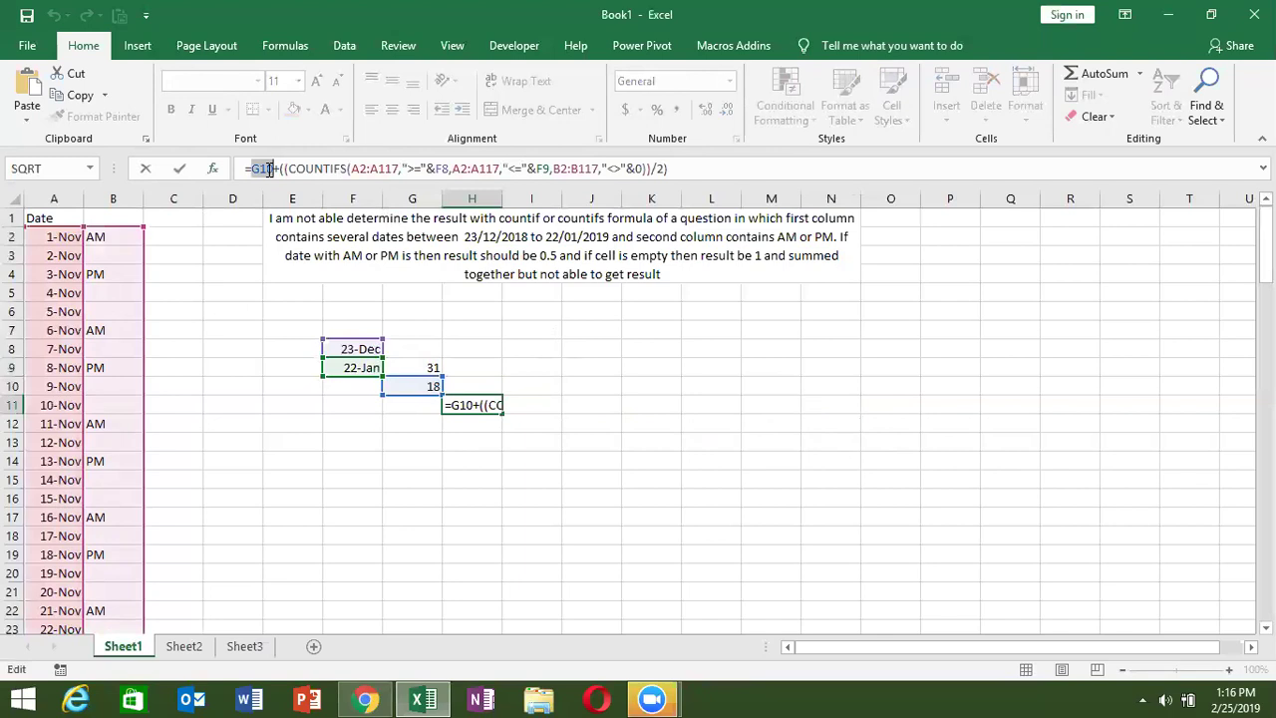
pyautogui.write('()')
pyautogui.click(254, 172)
pyautogui.hotkey('ctrl', 'v')
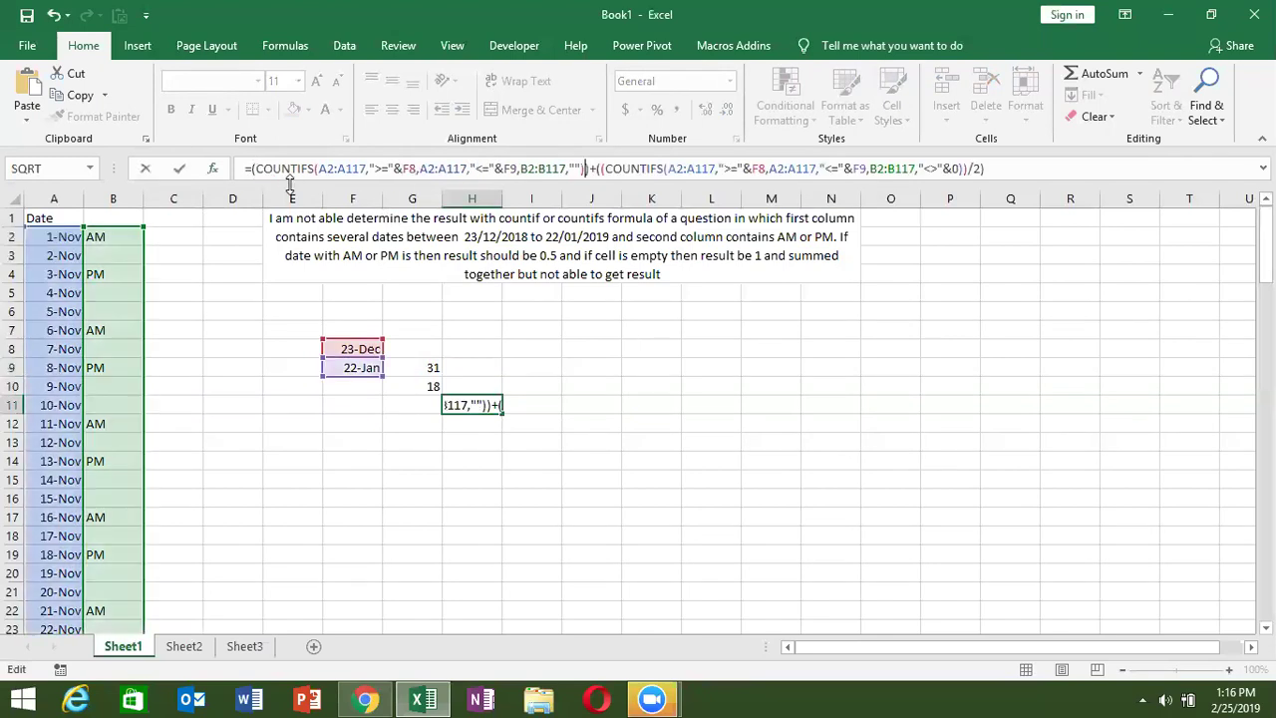
pyautogui.hotkey('ctrl', 'Return')
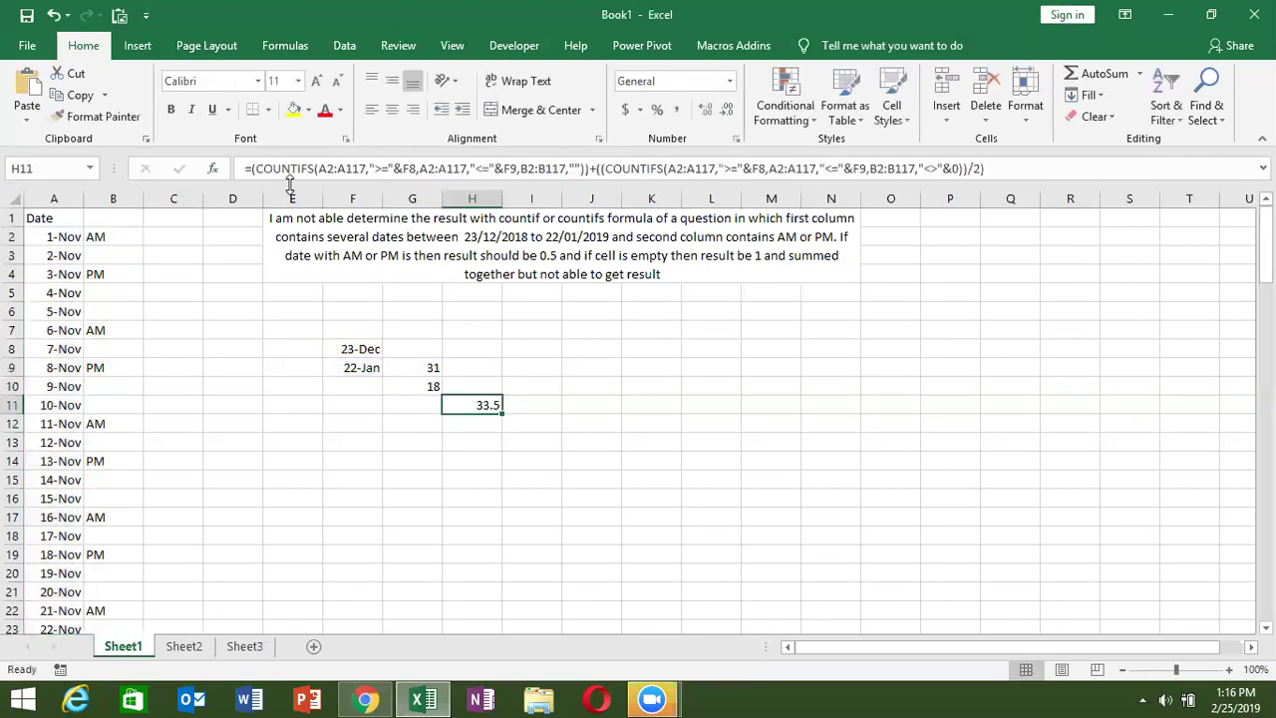
# Step: Save the workbook as Countif in D:\DVD\Excel\12.Mix Miss. topic
pyautogui.click(24, 16)
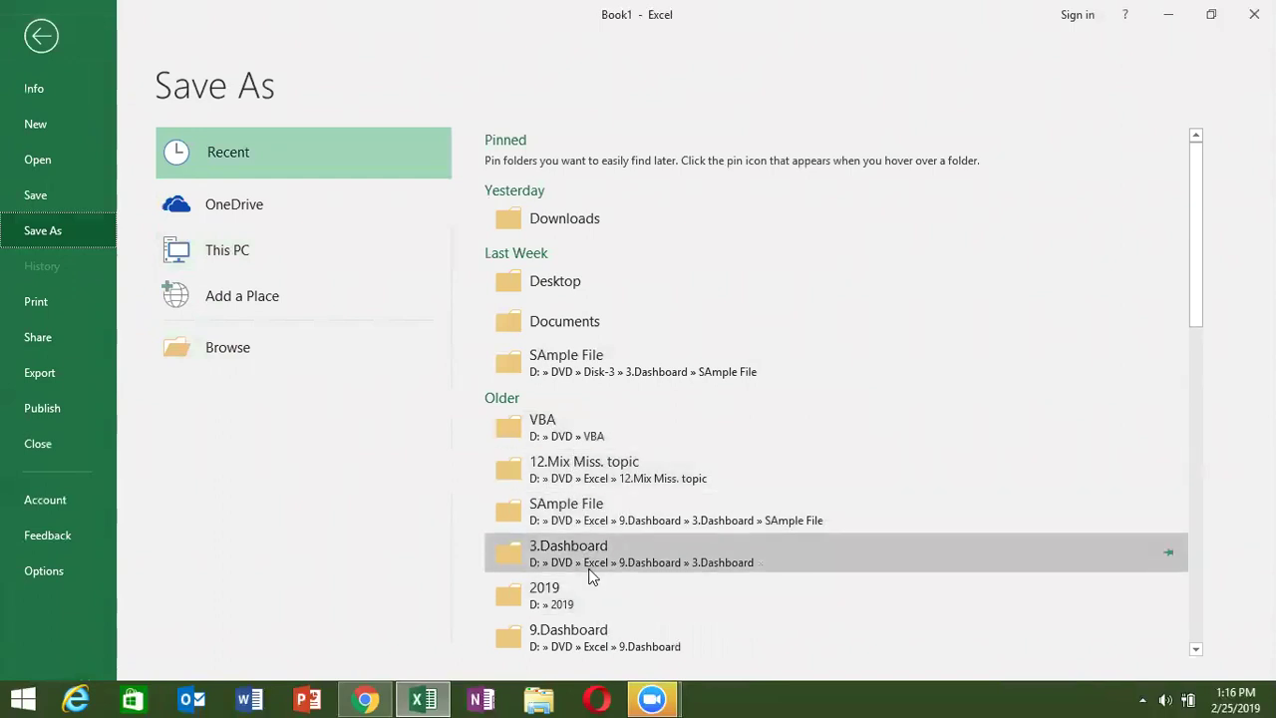
pyautogui.click(580, 590)
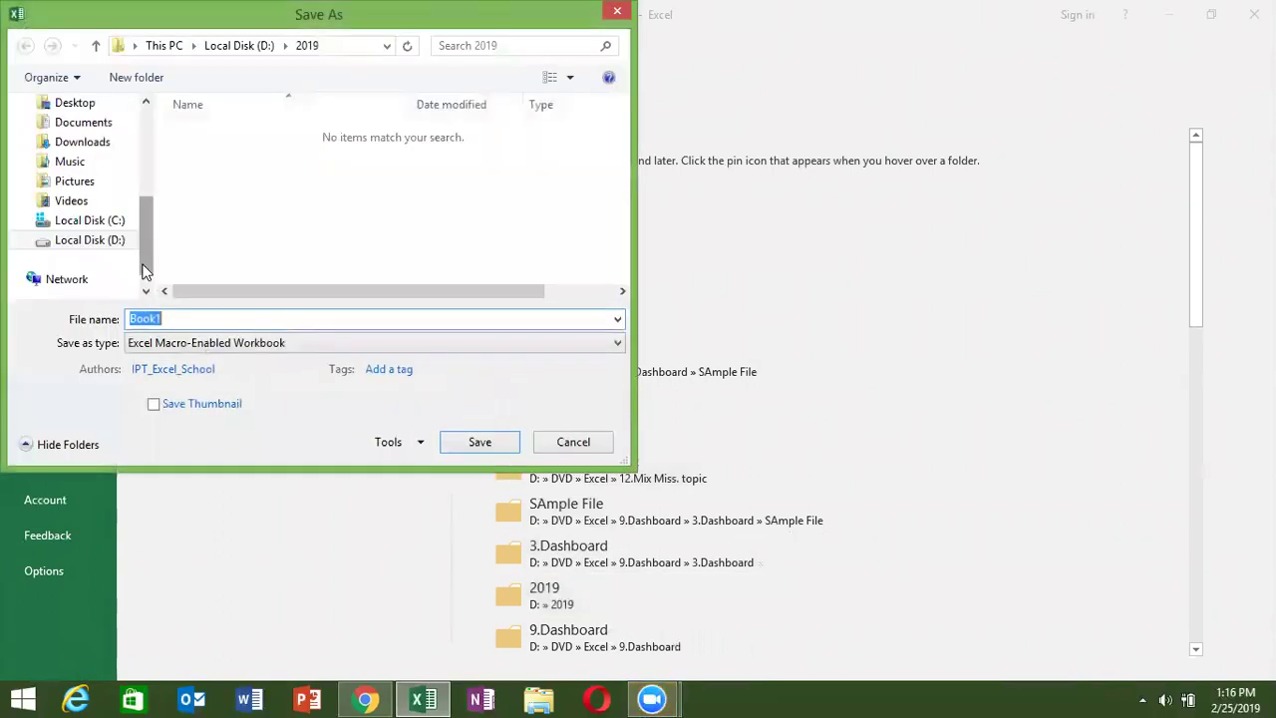
pyautogui.click(68, 244)
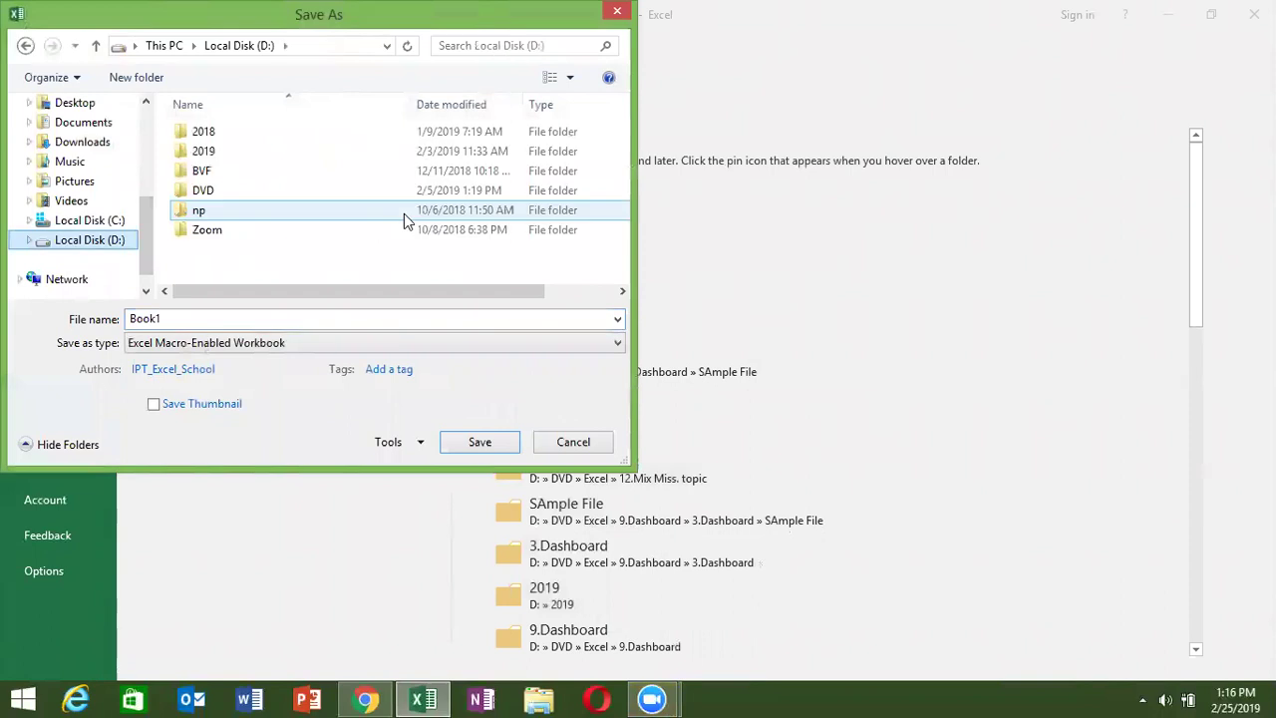
pyautogui.doubleClick(239, 190)
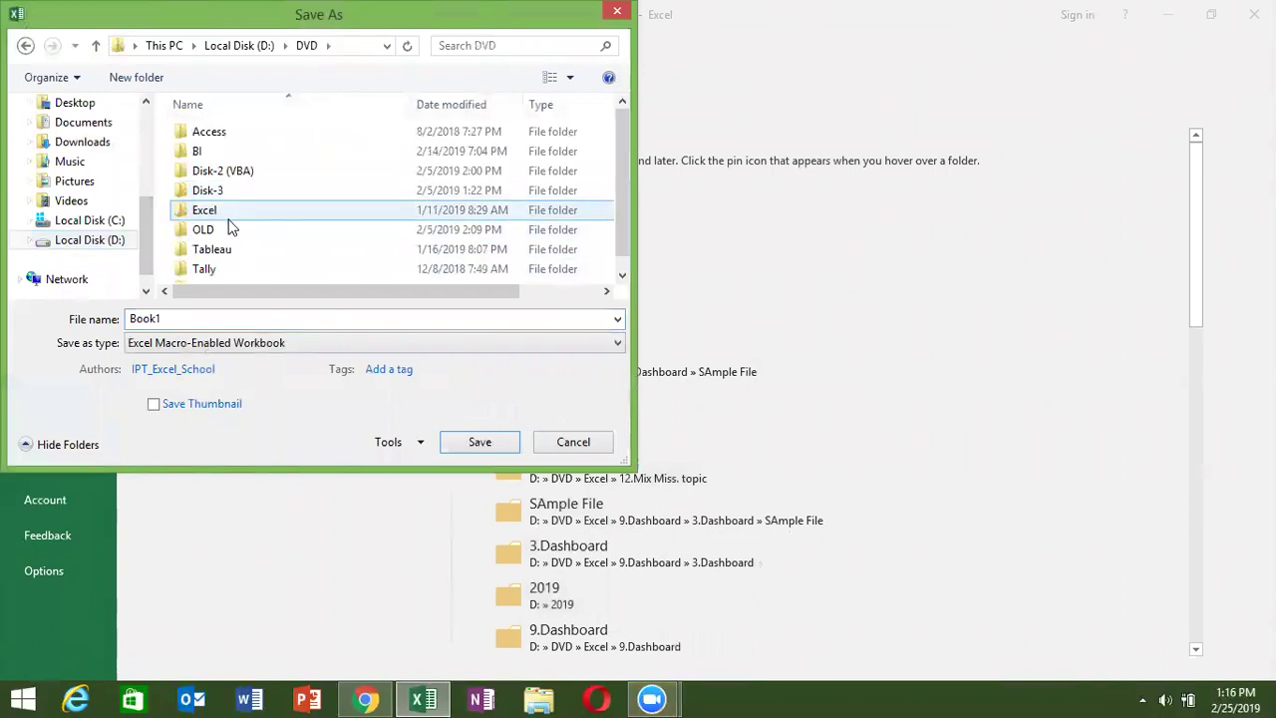
pyautogui.scroll(-1, 224, 239)
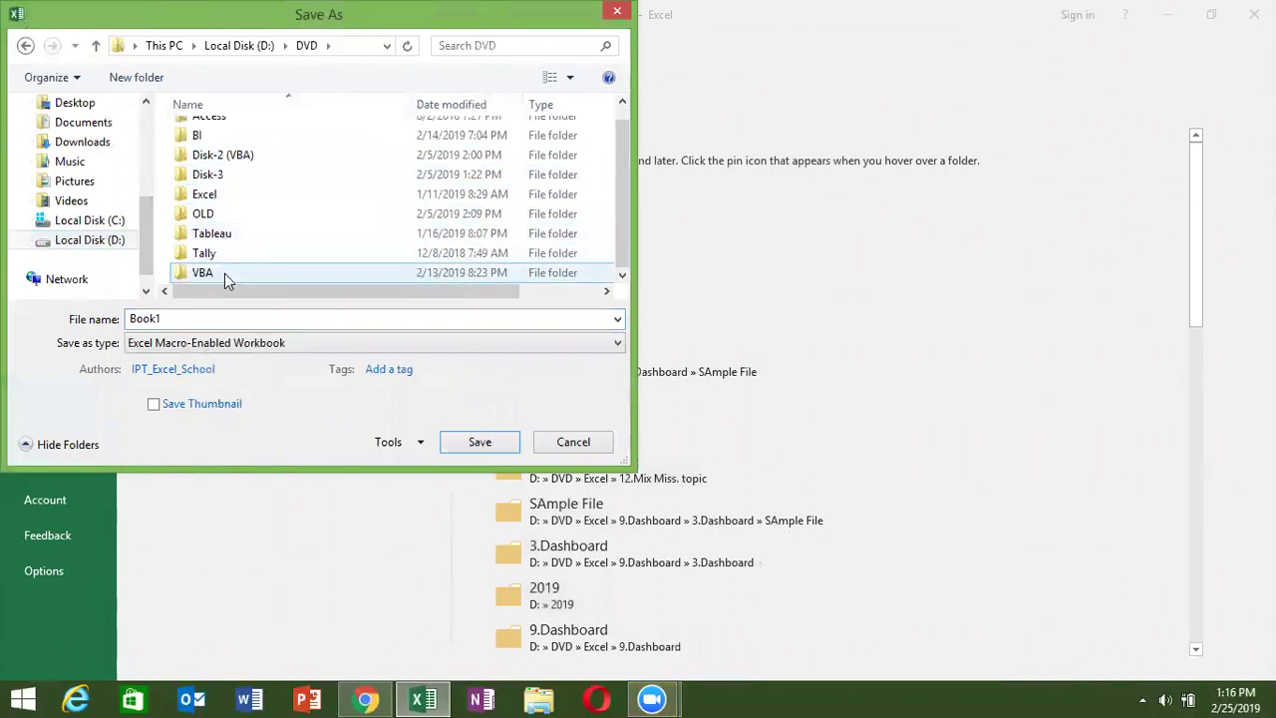
pyautogui.doubleClick(228, 195)
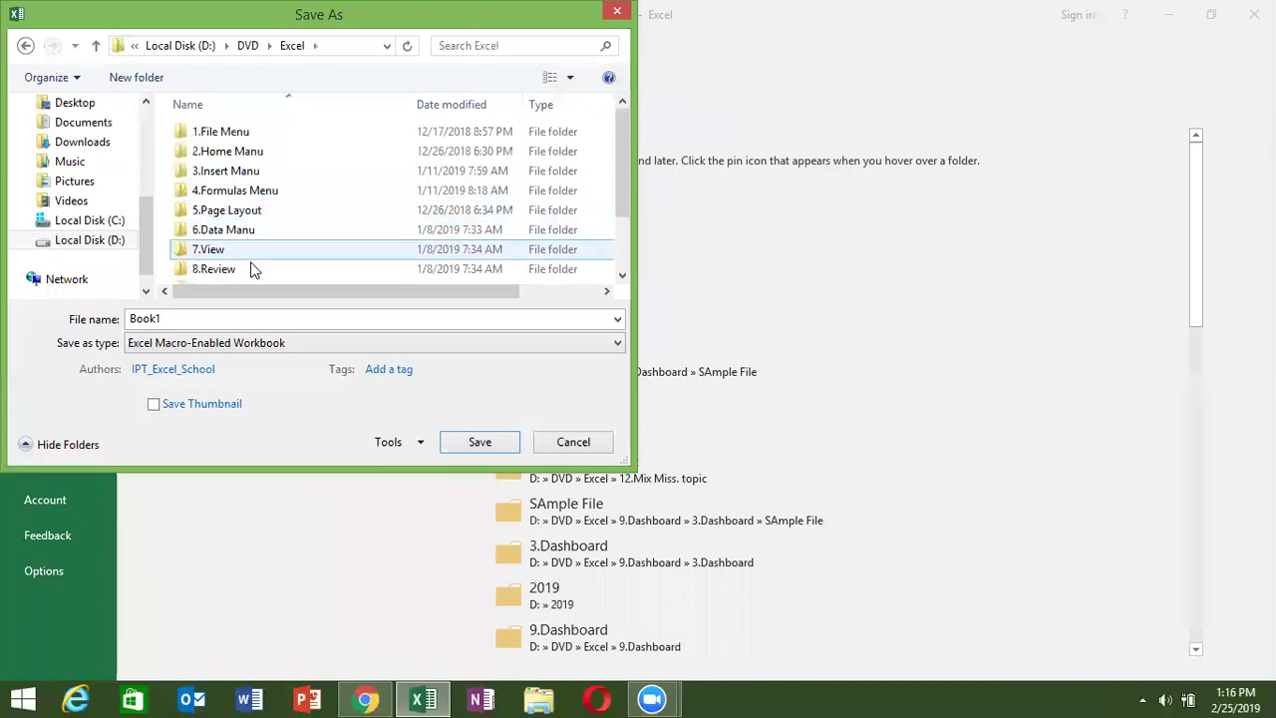
pyautogui.scroll(-3, 252, 269)
pyautogui.scroll(-1, 247, 275)
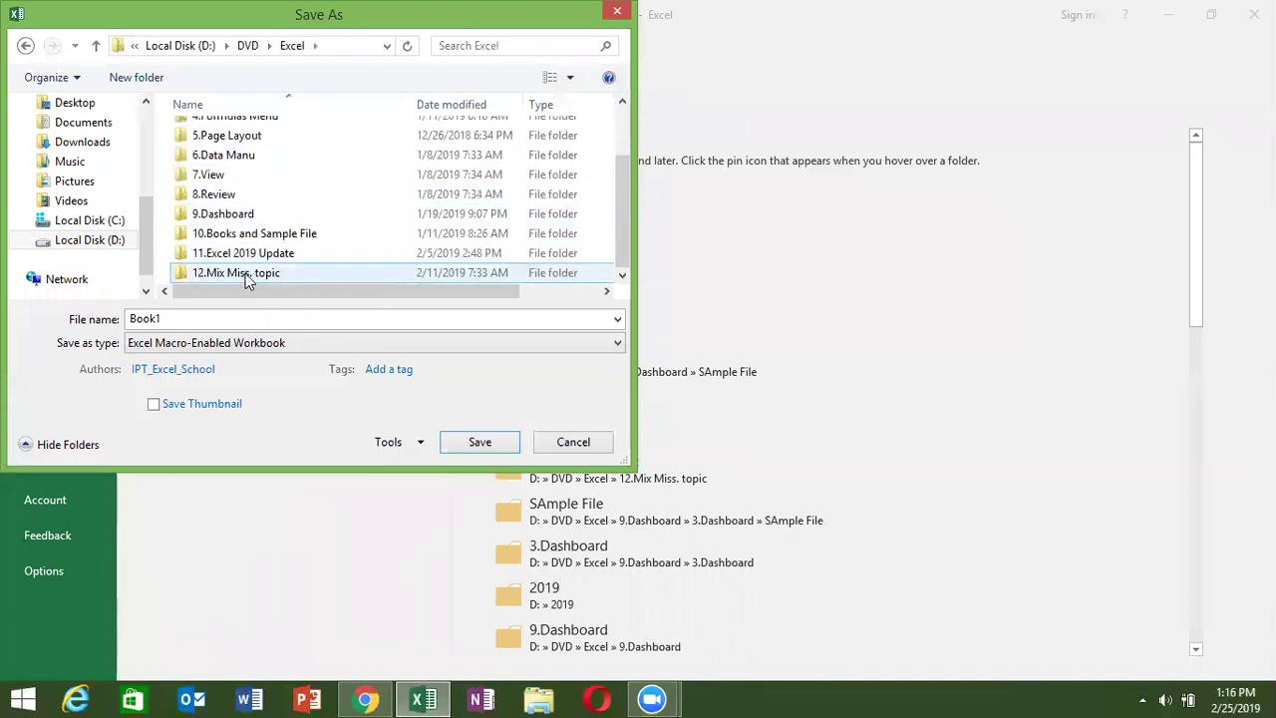
pyautogui.doubleClick(245, 274)
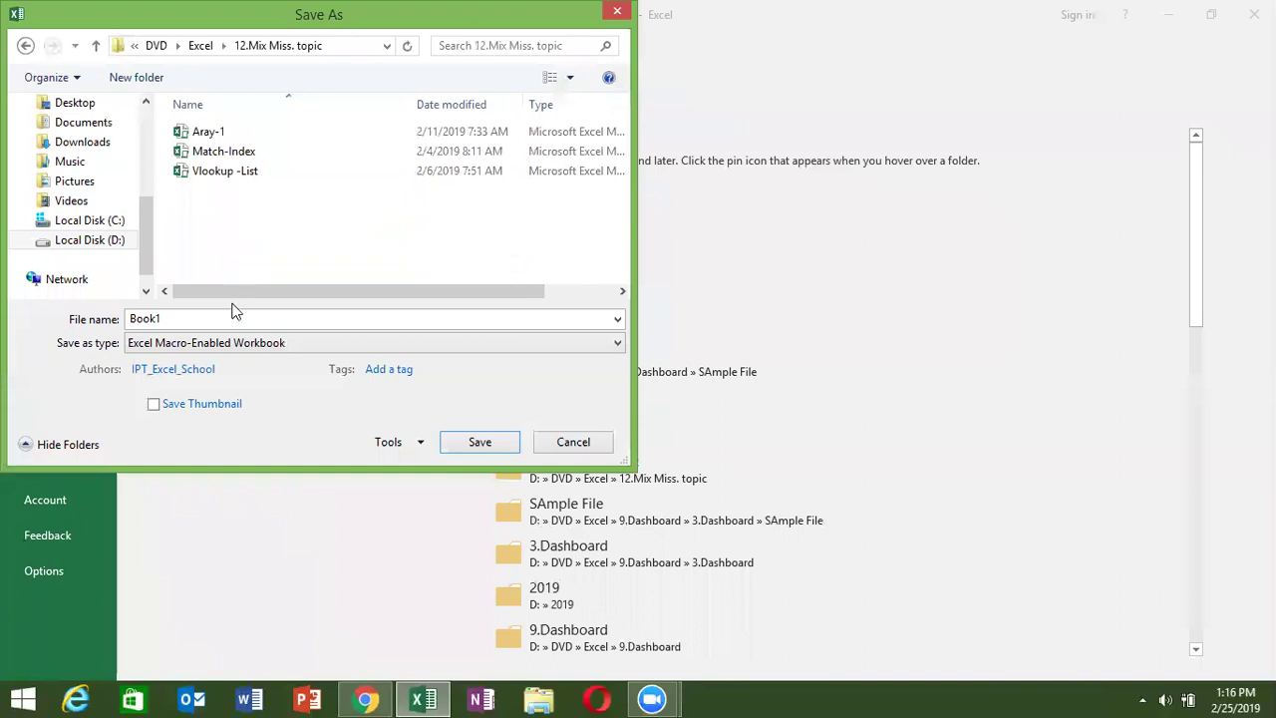
pyautogui.doubleClick(193, 319)
pyautogui.write('Countif')
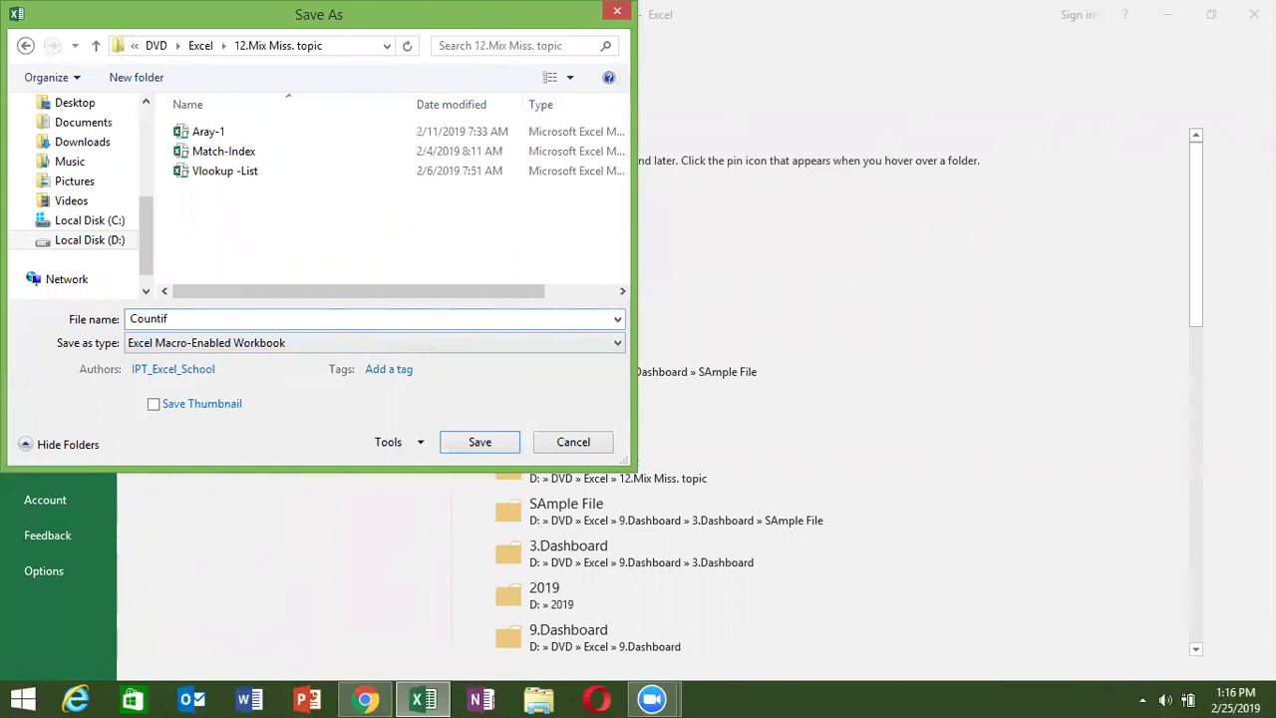
pyautogui.click(489, 443)
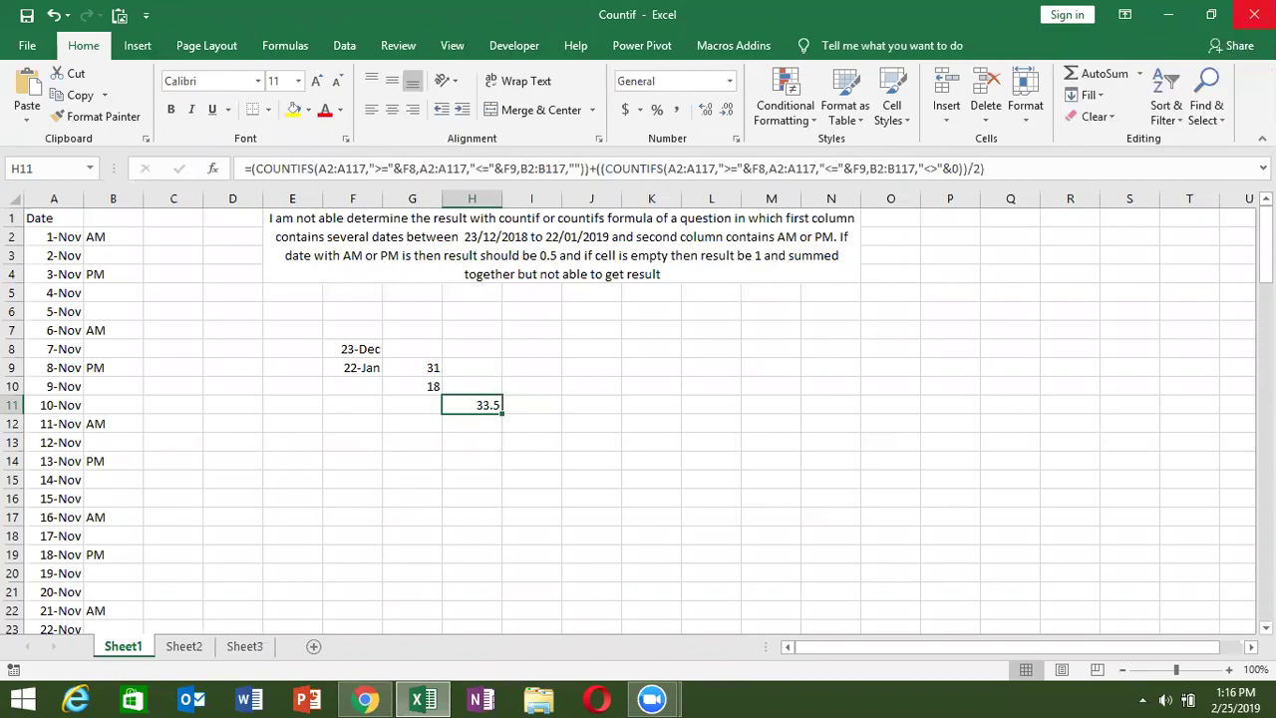
# Step: Close the Excel window to return to the desktop
pyautogui.click(1255, 14)
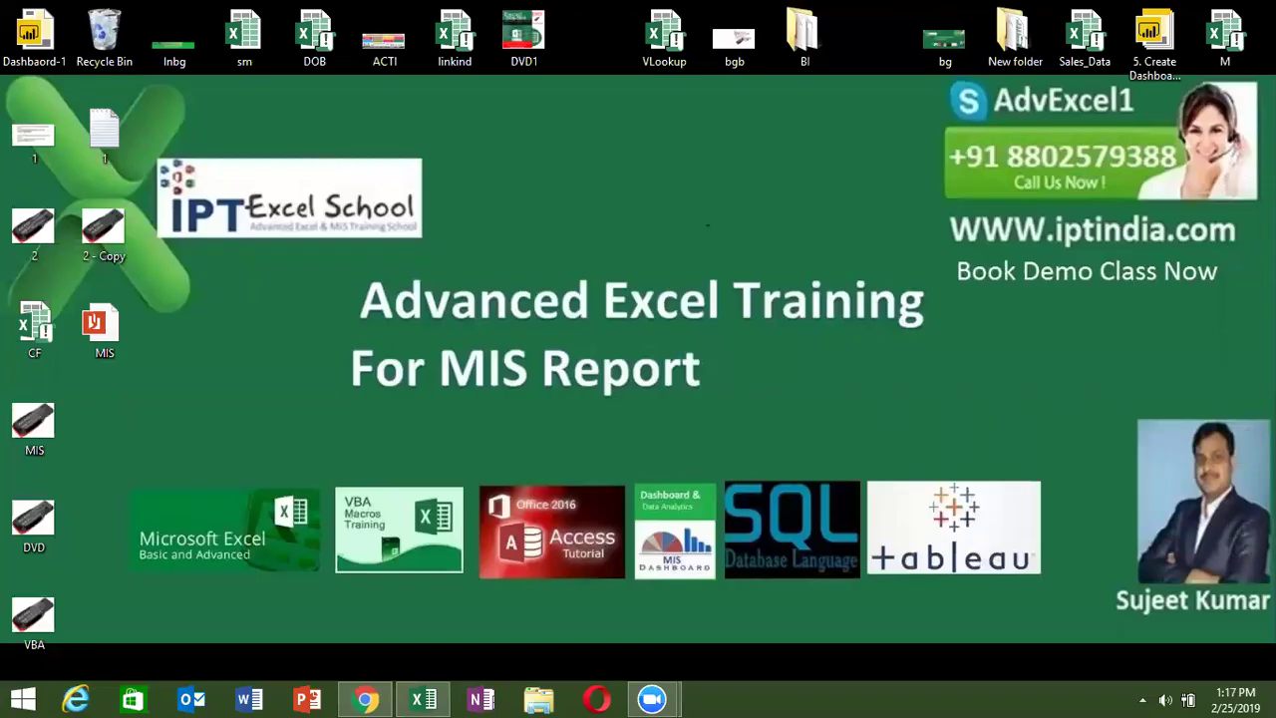